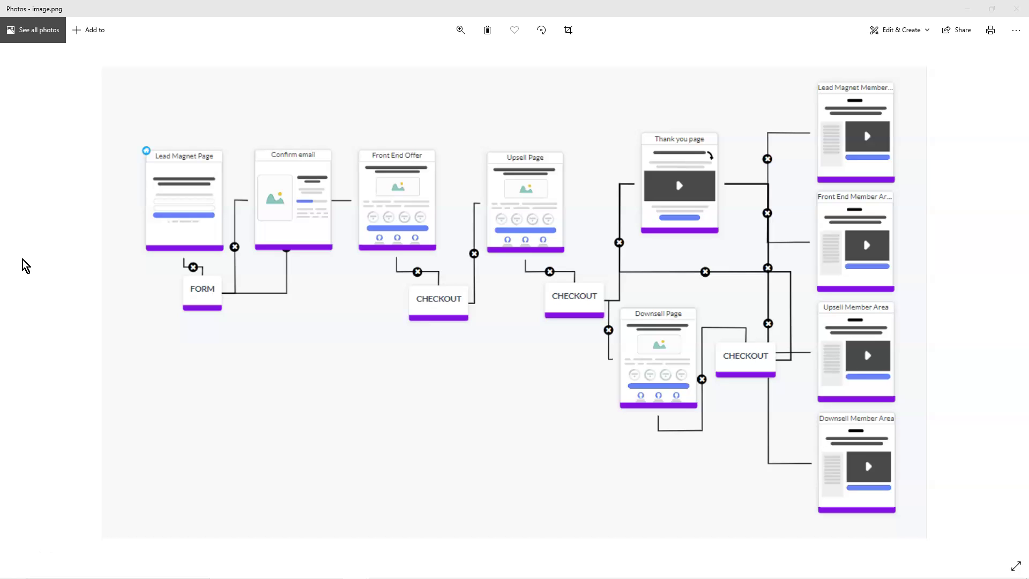
Step: Switch from the funnel diagram to Builderall in the browser and open the Cheetah website builder
left_click(970, 8)
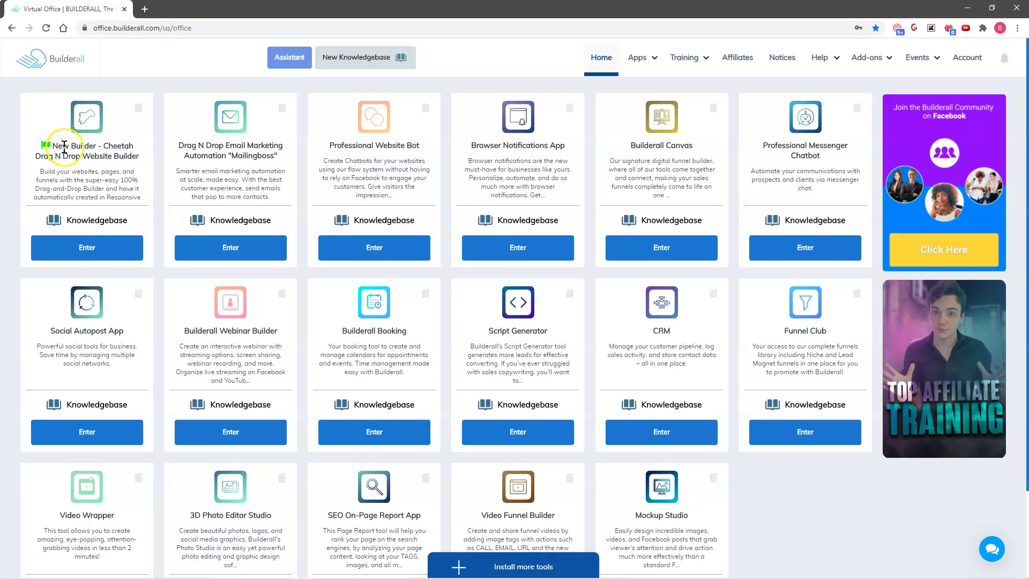
left_click(84, 248)
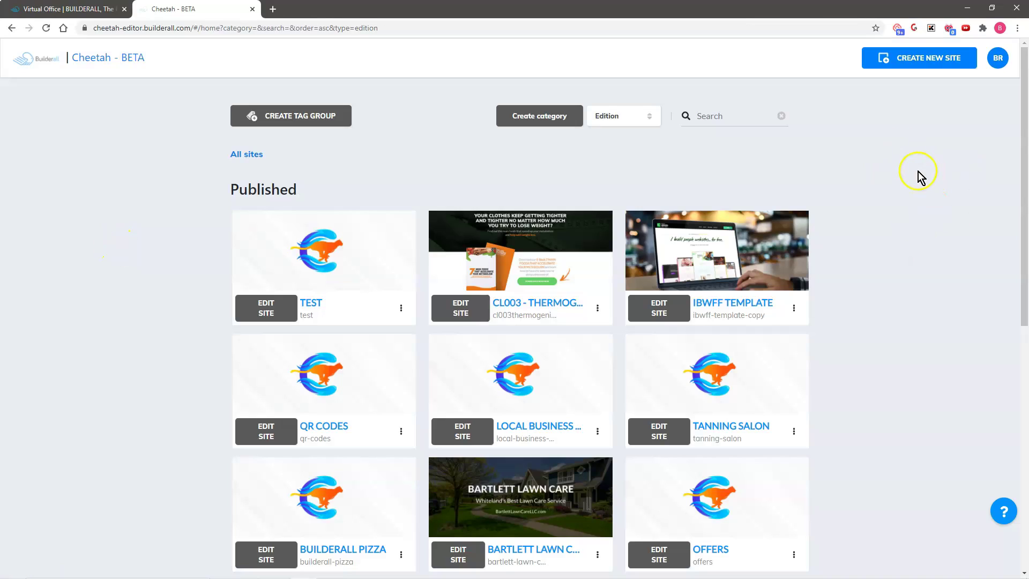
Step: Create a new site from the blank template with "Upsell Funnel" as both its title and description
left_click(918, 59)
left_click(378, 251)
type("Upsell Funnel")
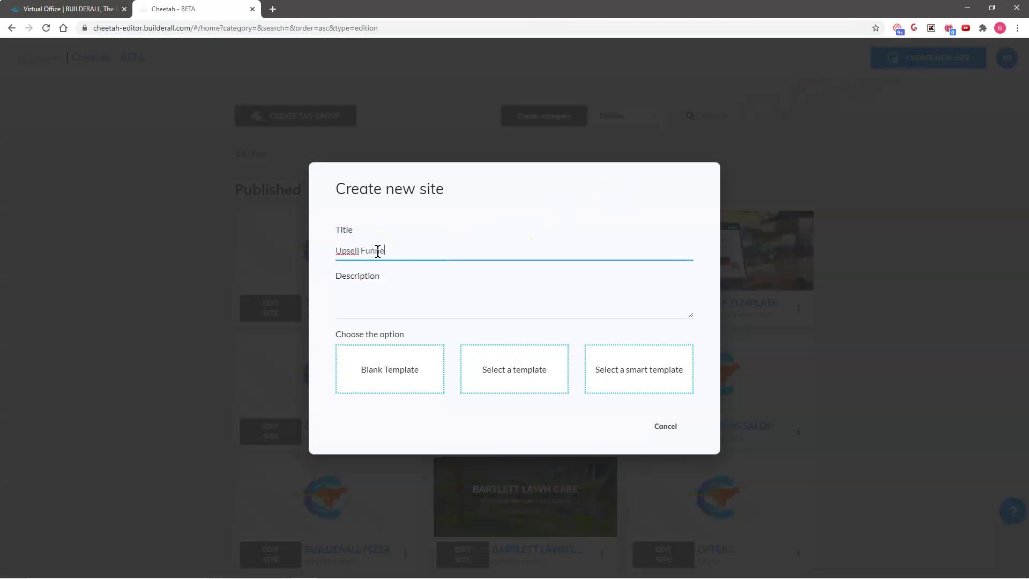
triple_click(348, 248)
key("ctrl+c")
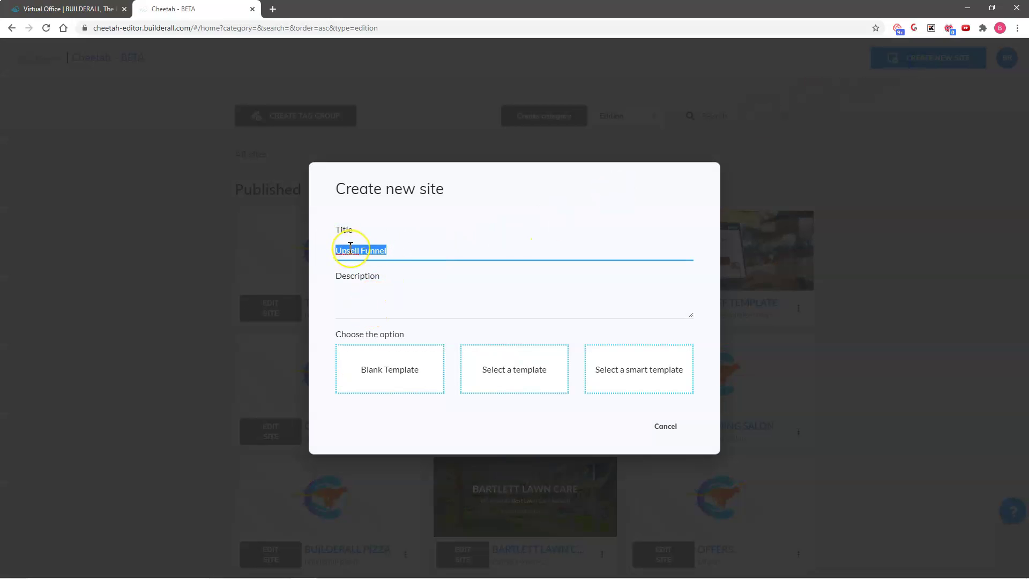
left_click(343, 295)
key("ctrl+v")
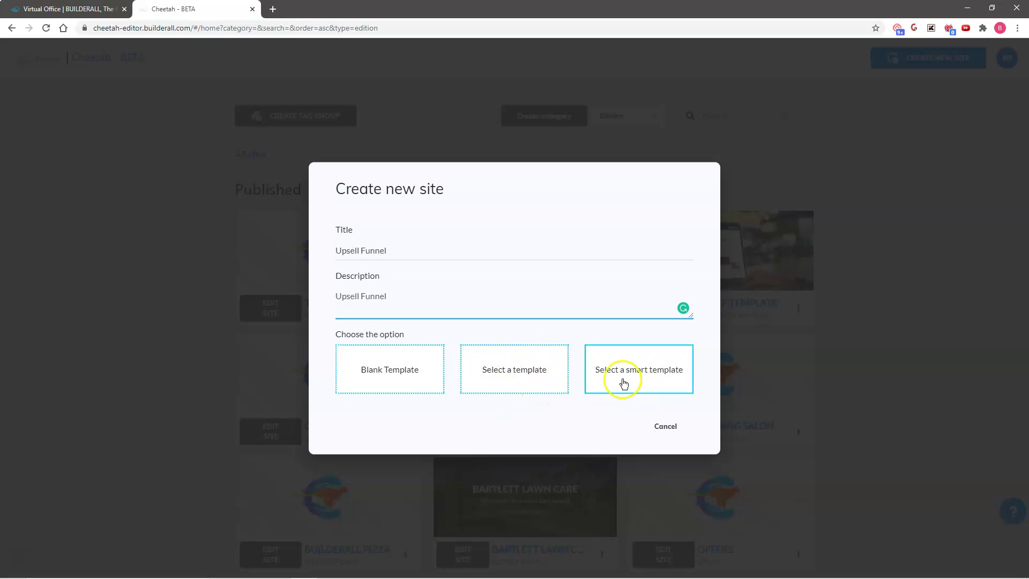
left_click(390, 370)
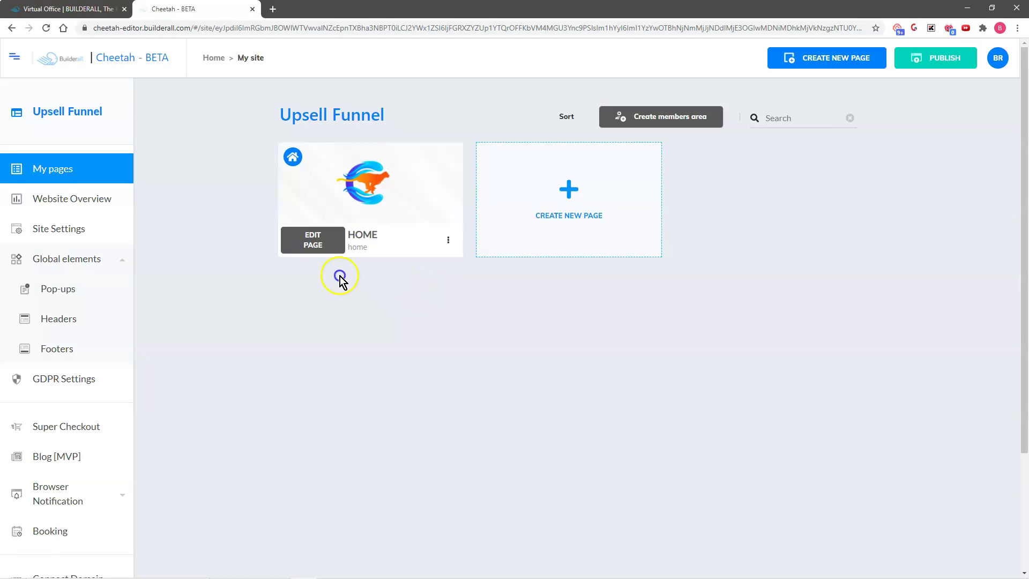
Step: Look over the site's account menu, page sorting mode and Website Overview
left_click(832, 58)
left_click(955, 62)
left_click(998, 59)
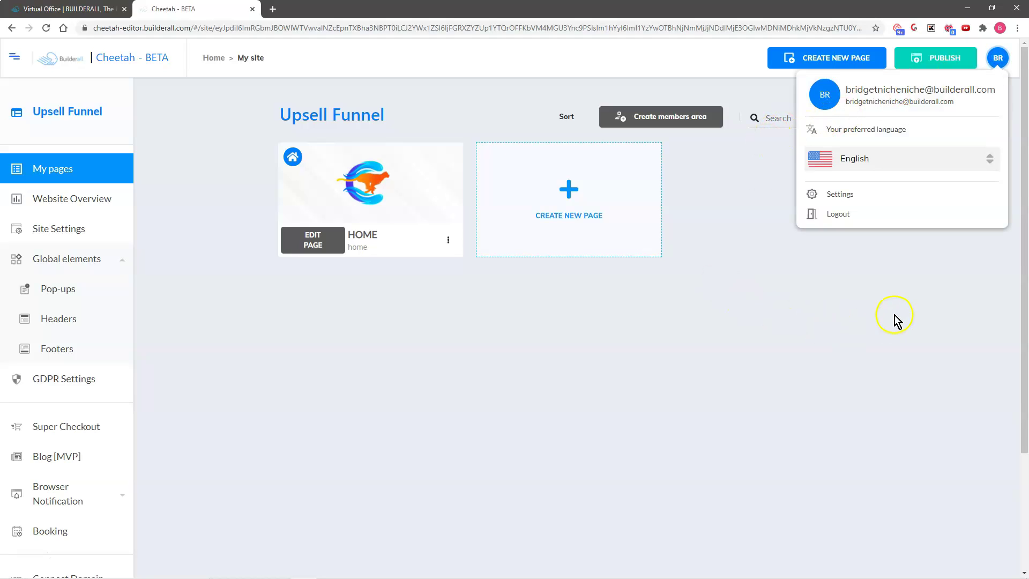
left_click(872, 295)
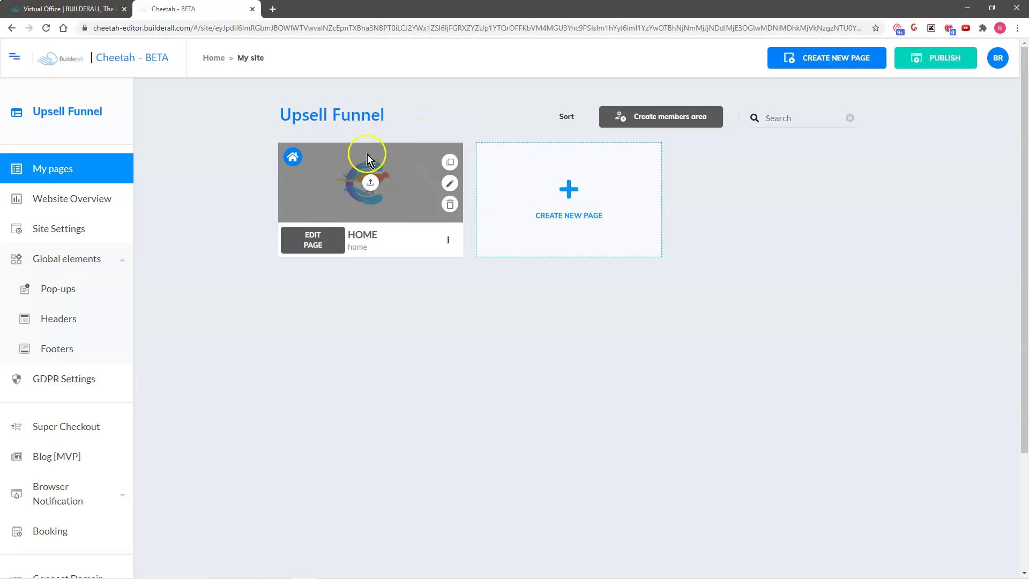
left_click(566, 118)
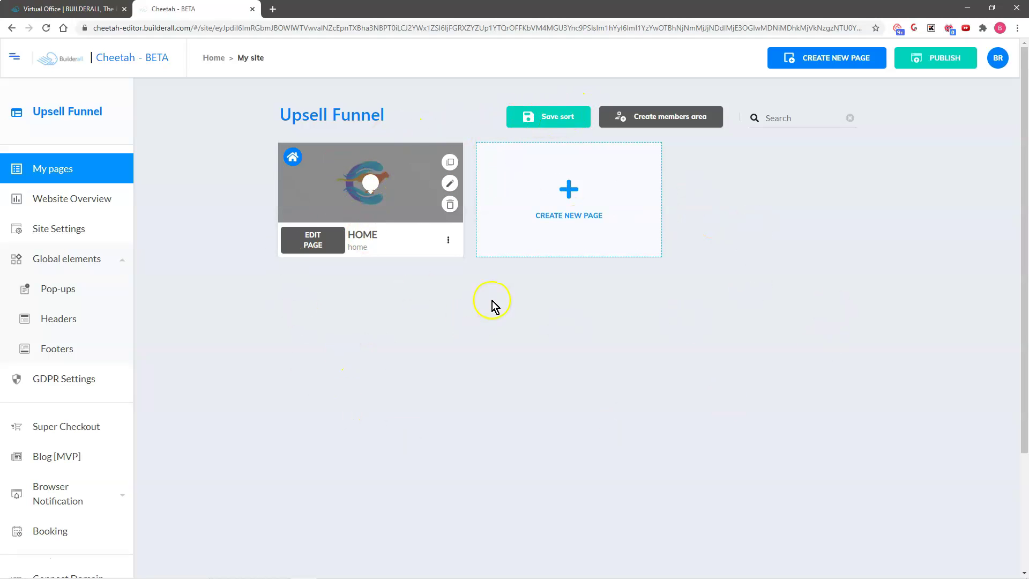
left_click(542, 118)
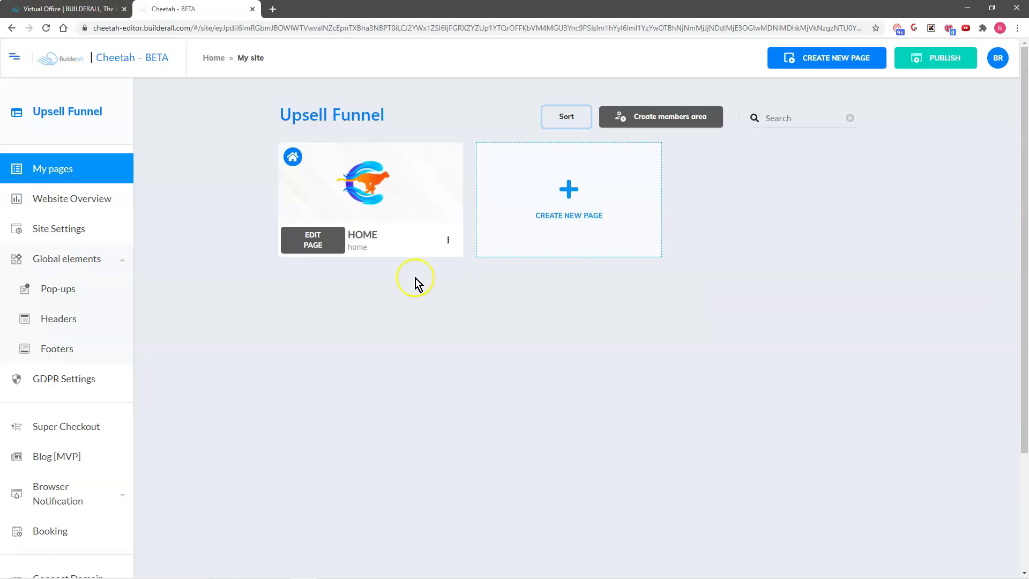
left_click(69, 200)
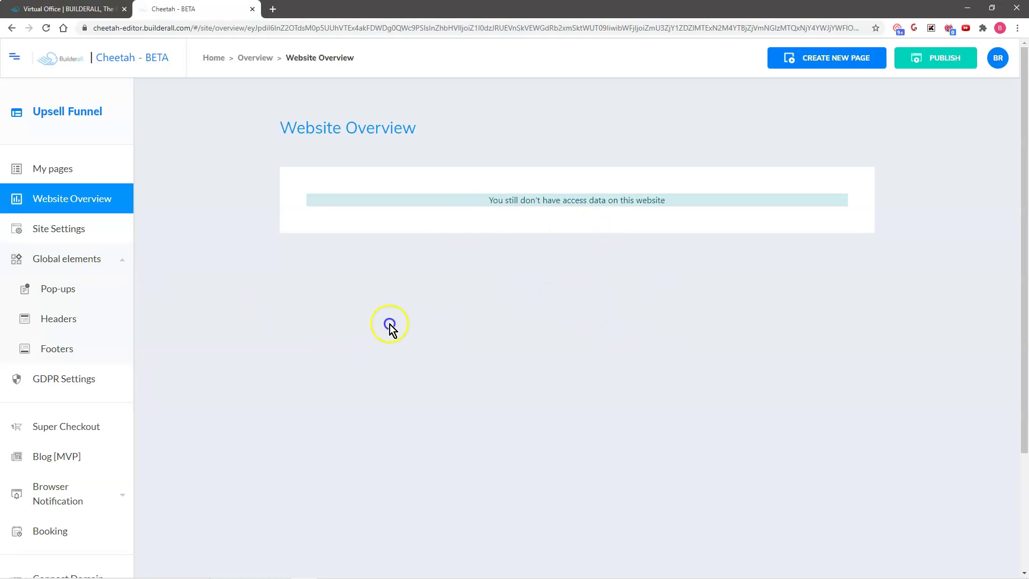
Step: Examine the title separator, address URL and language options in the site's general settings
left_click(77, 227)
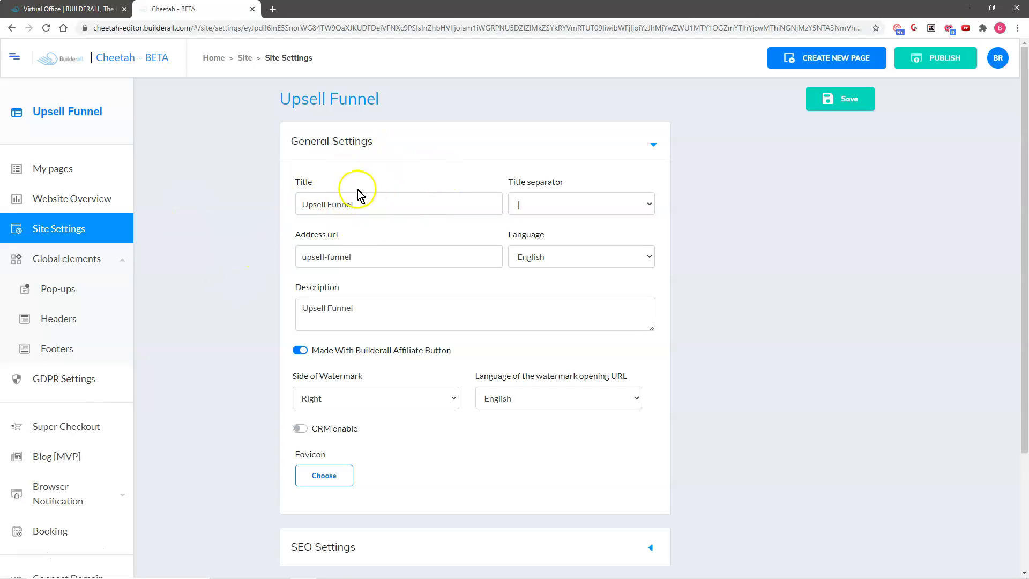
left_click(546, 207)
left_click(525, 221)
left_click_drag(380, 254, 306, 257)
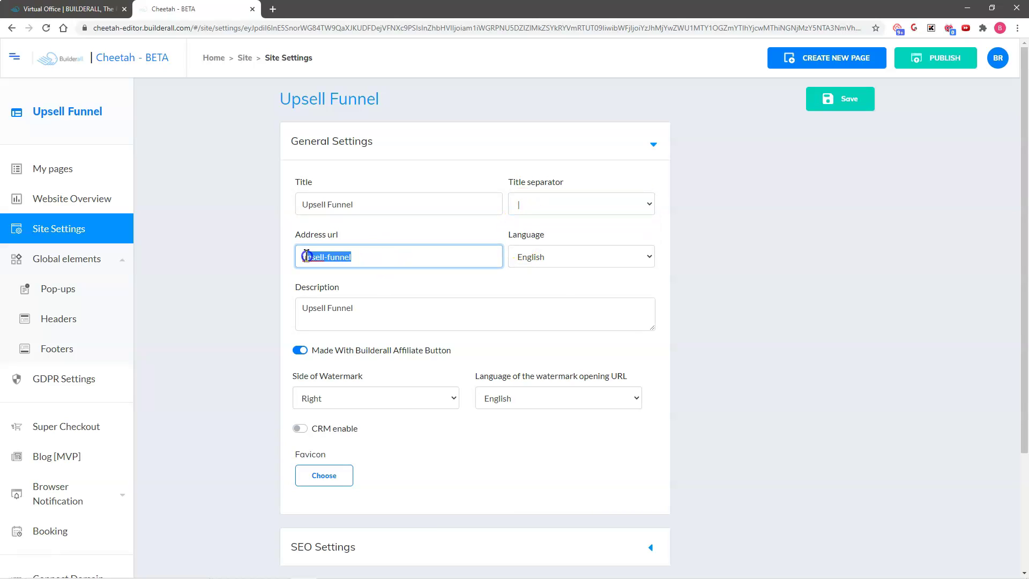
left_click(370, 257)
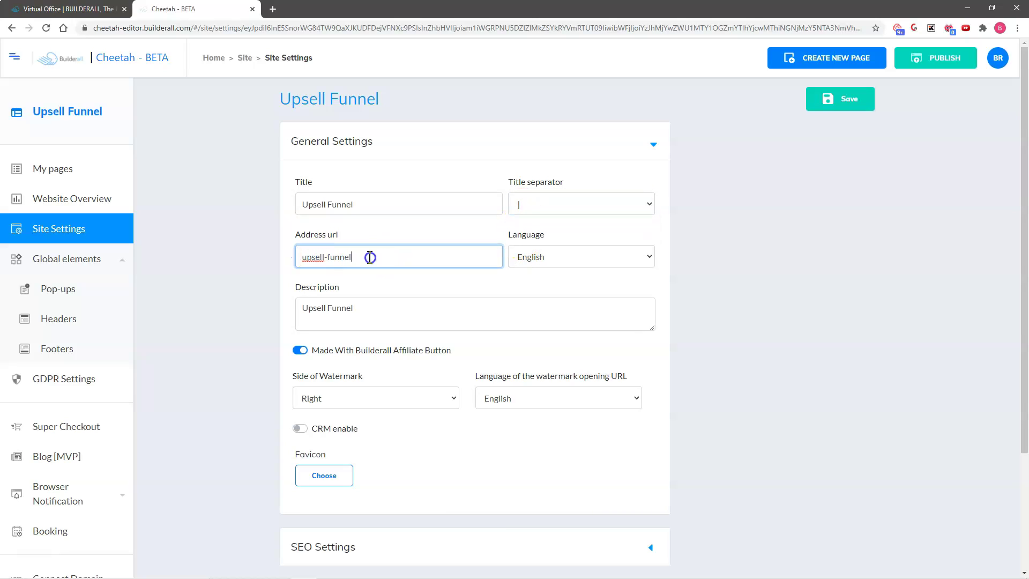
left_click(560, 257)
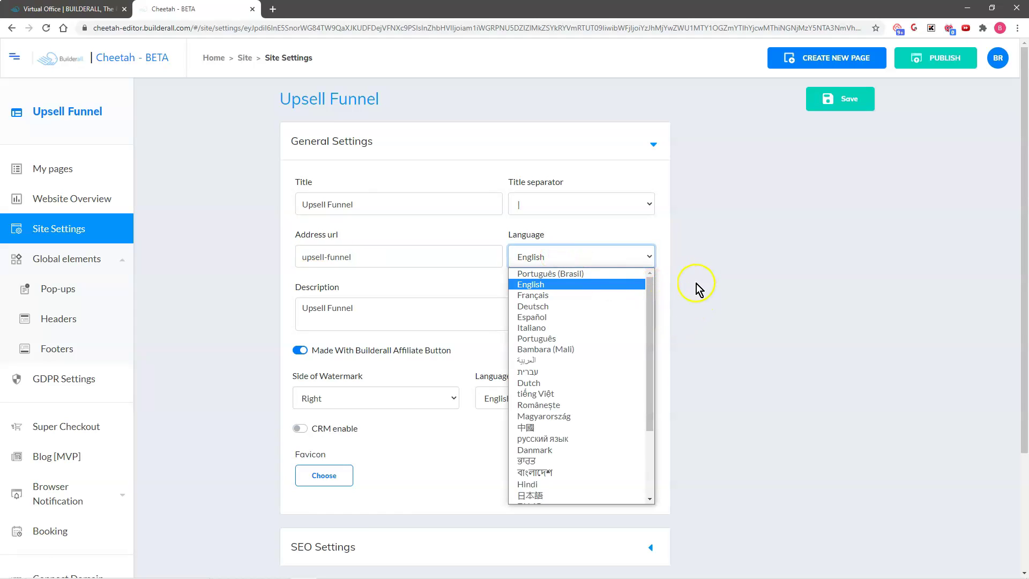
left_click(367, 287)
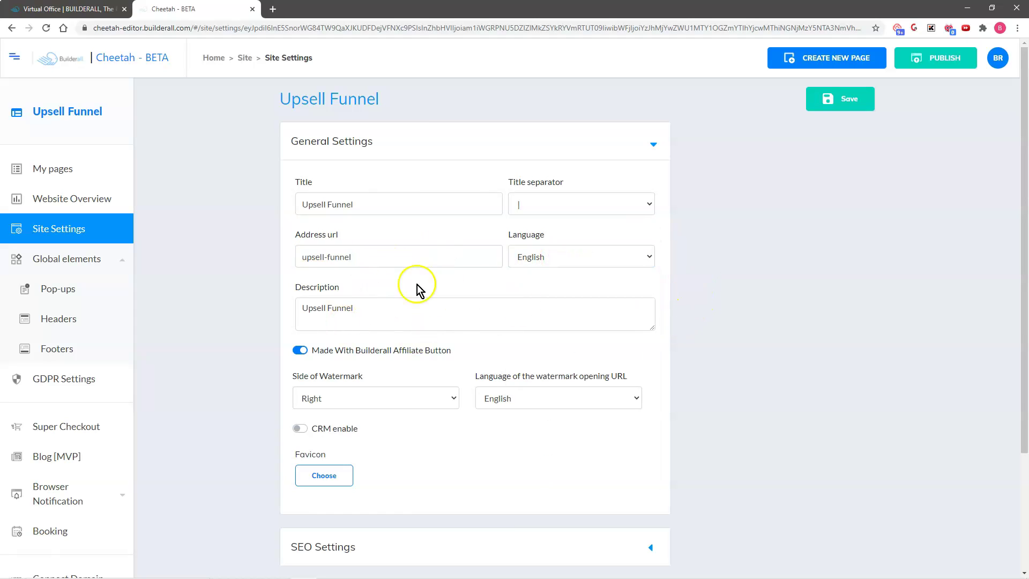
Step: Examine the Made With Builderall affiliate button toggle and its watermark side and language options
scroll(268, 268, "down", 3)
left_click(299, 197)
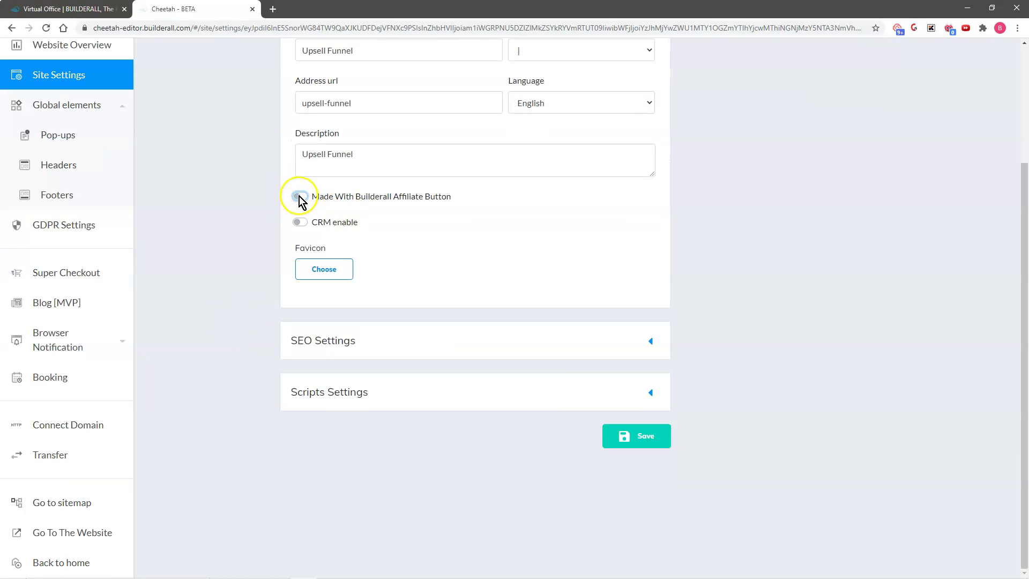
left_click(299, 197)
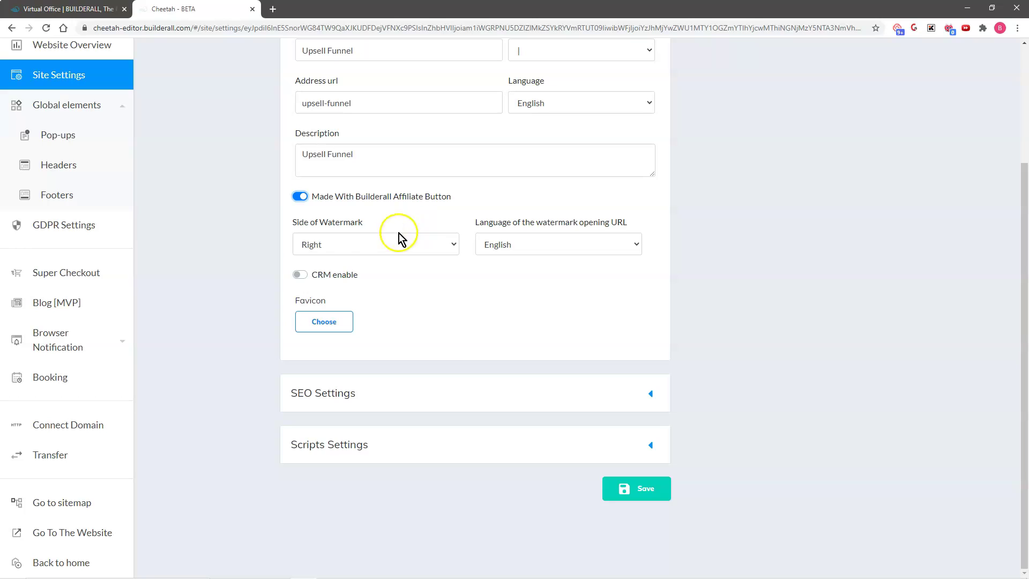
left_click(332, 245)
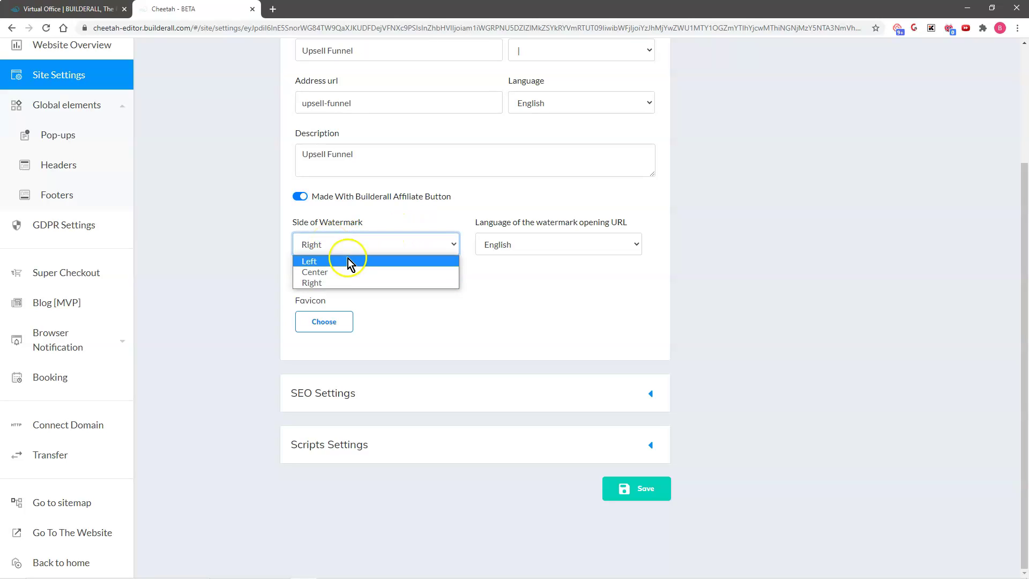
left_click(546, 244)
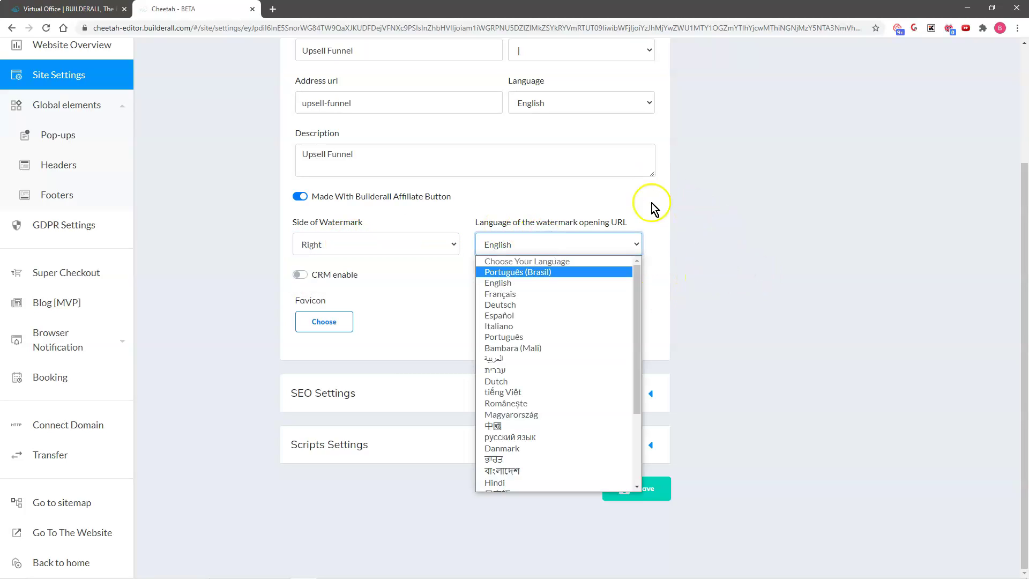
left_click(695, 279)
Step: Enable the CRM in the site's general settings
left_click(305, 275)
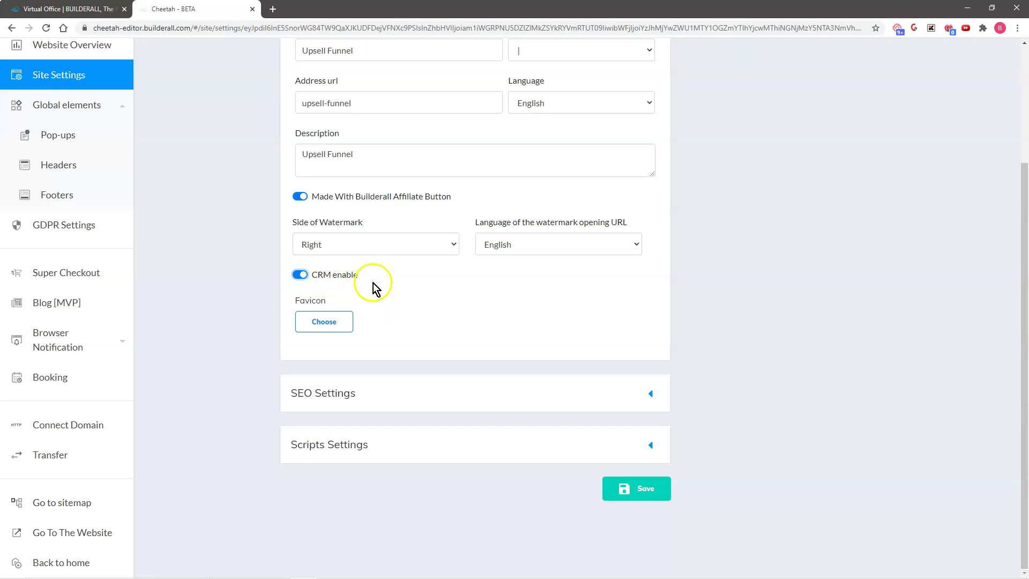
left_click(298, 274)
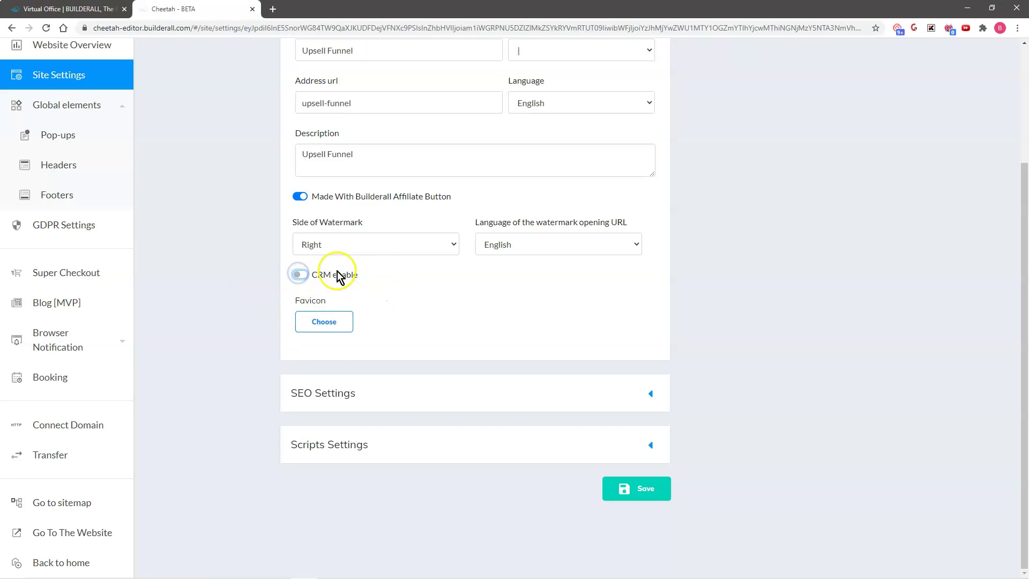
left_click(304, 275)
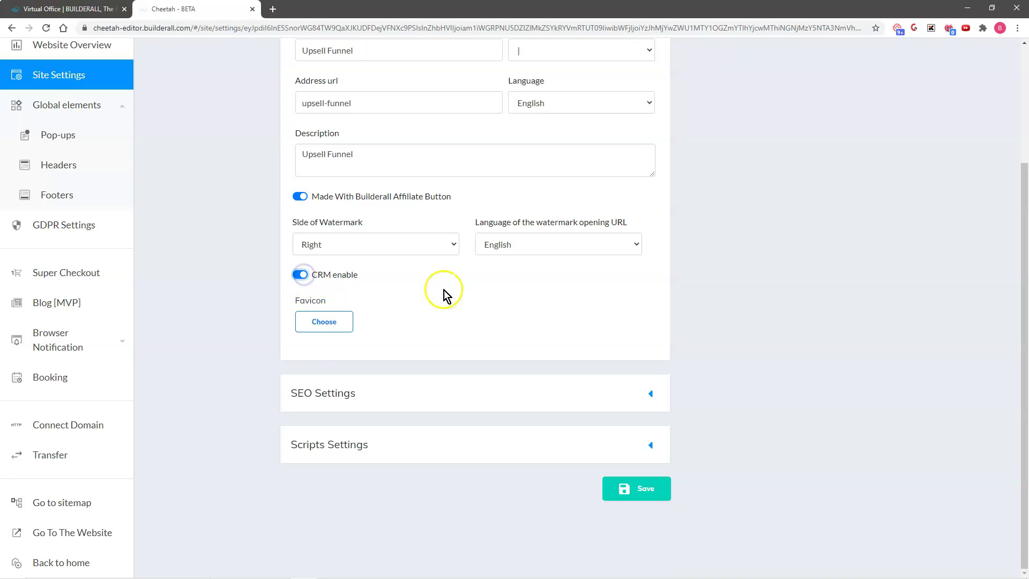
Step: Look through the favicon image picker without choosing a file, and examine the site's SEO settings fields
left_click(324, 321)
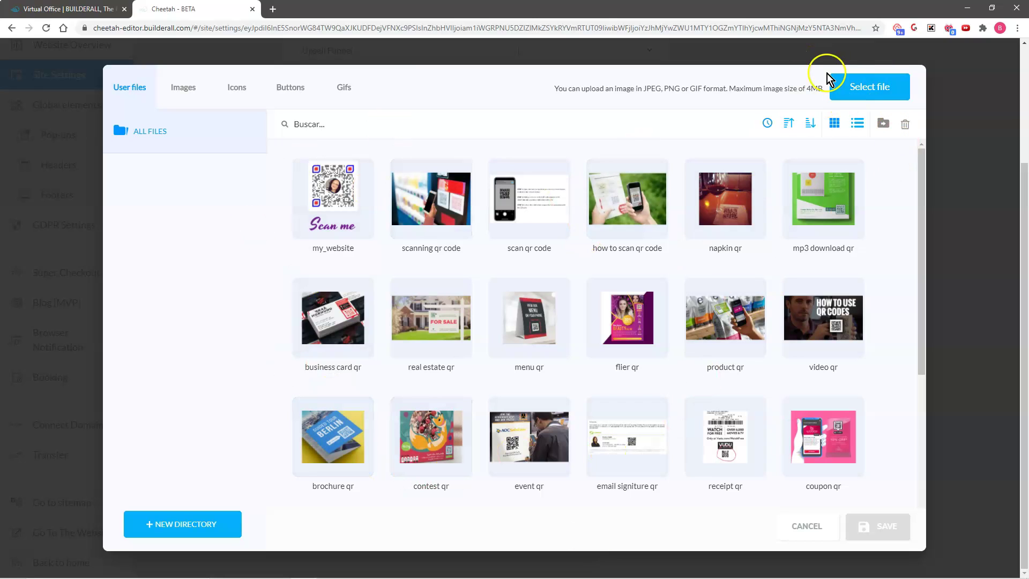
left_click(808, 526)
left_click(310, 392)
scroll(764, 312, "up", 2)
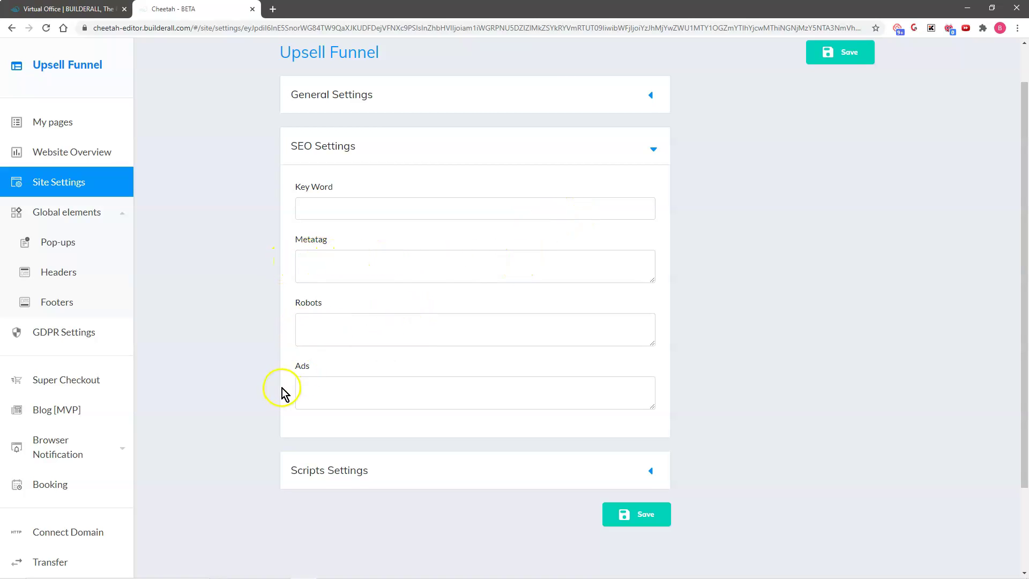
Step: Review the general, pixel and analytics script fields in the scripts settings and save the site settings
left_click(606, 472)
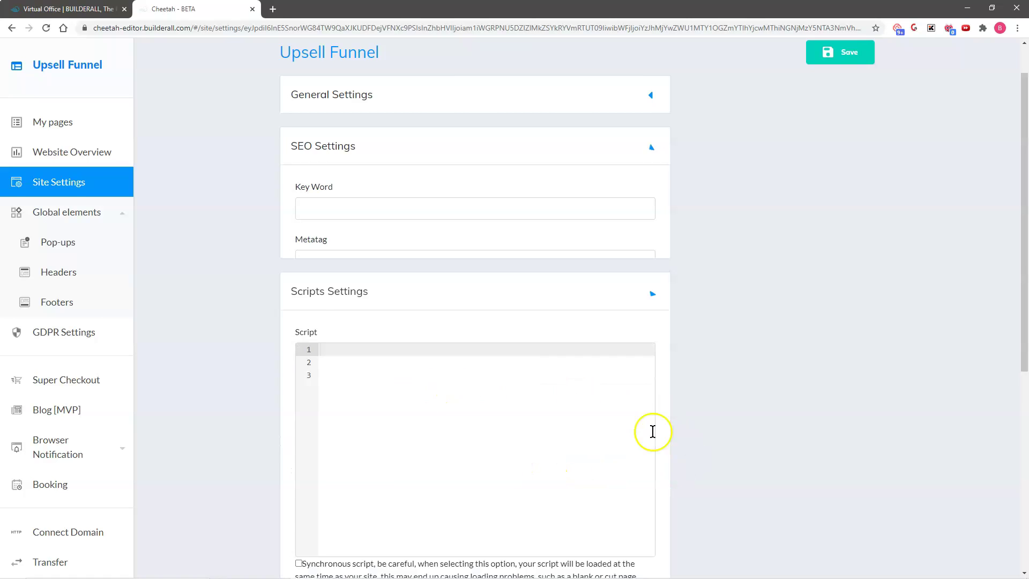
scroll(361, 182, "down", 3)
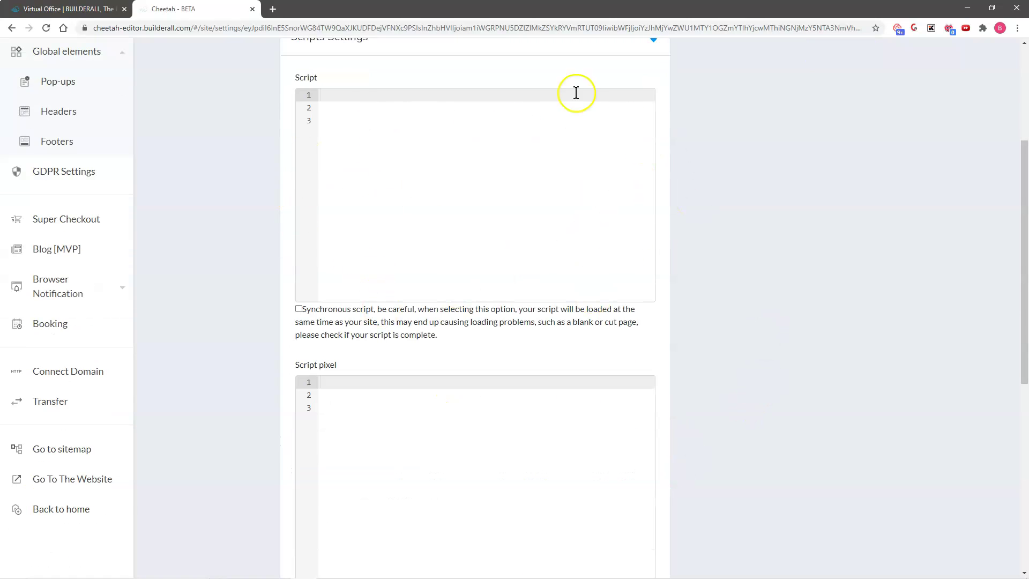
scroll(786, 345, "down", 3)
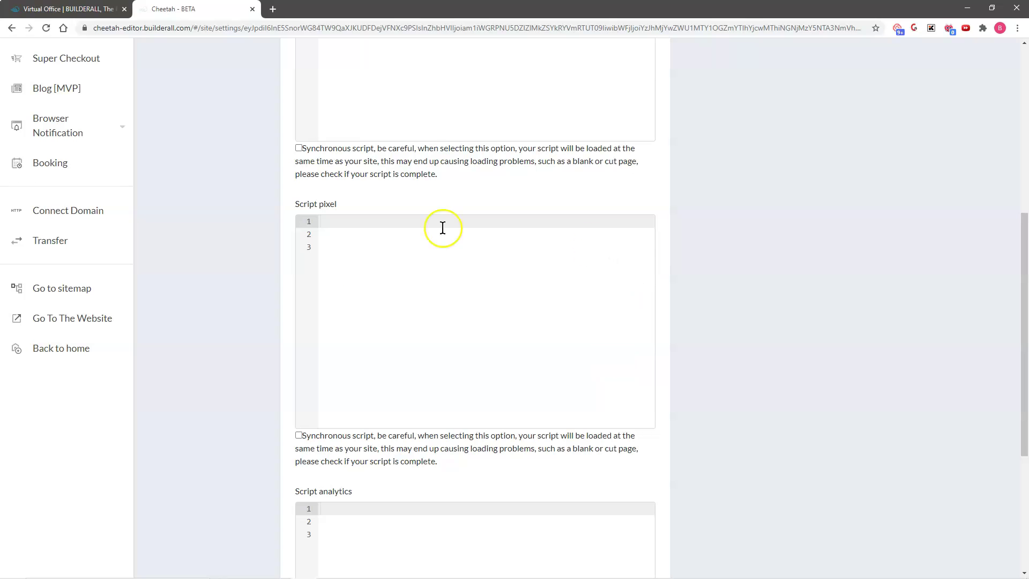
scroll(830, 356, "down", 4)
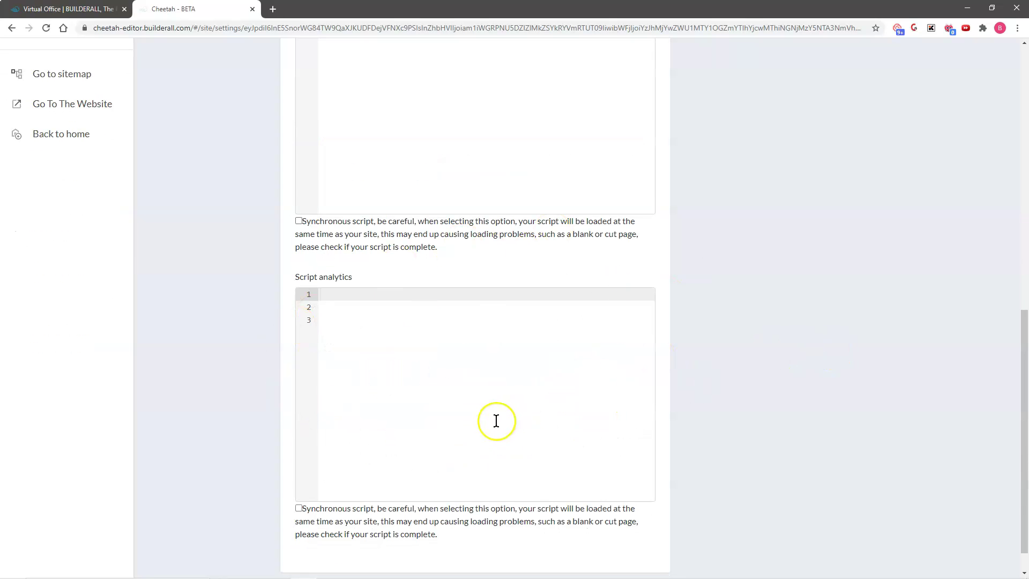
scroll(795, 392, "down", 1)
scroll(795, 391, "down", 1)
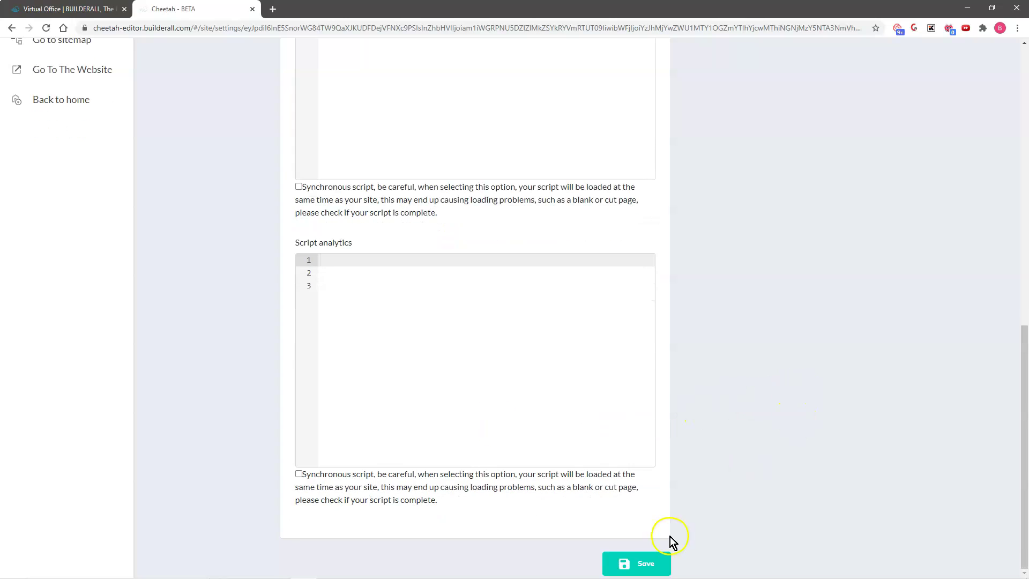
left_click(643, 557)
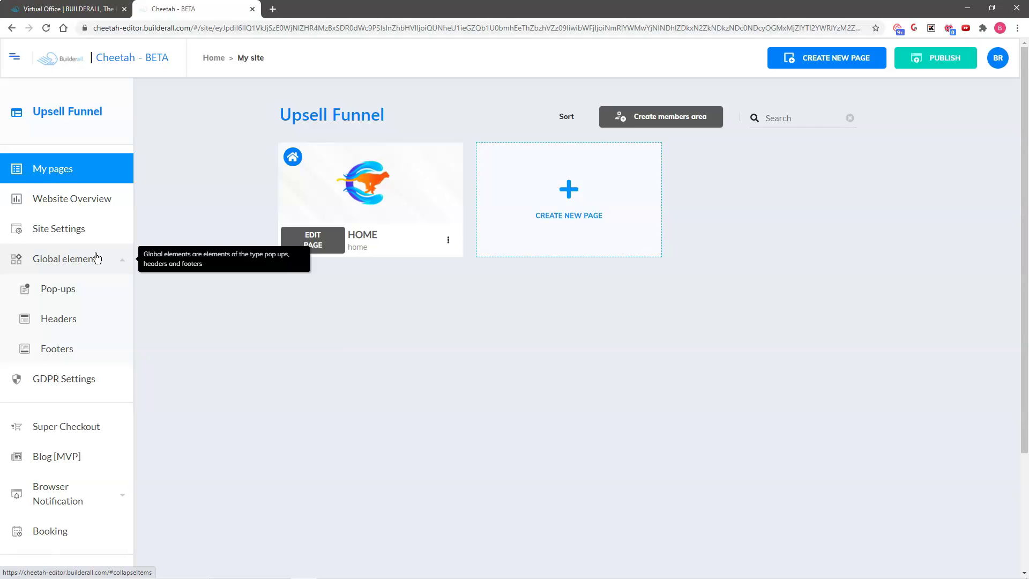
Step: Look through the site's global pop-ups, headers and footers, and open the GDPR settings
left_click(57, 288)
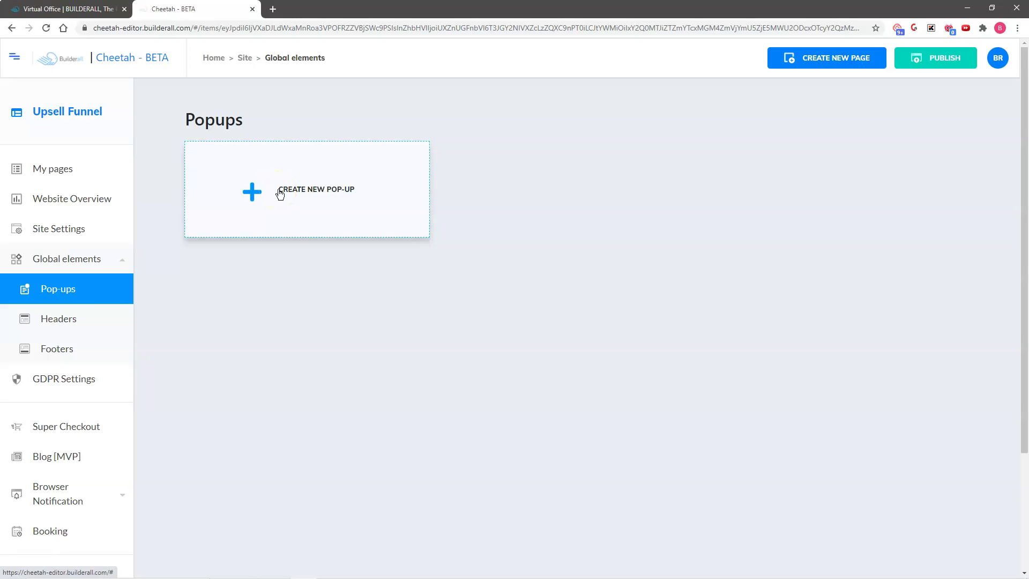
left_click(84, 324)
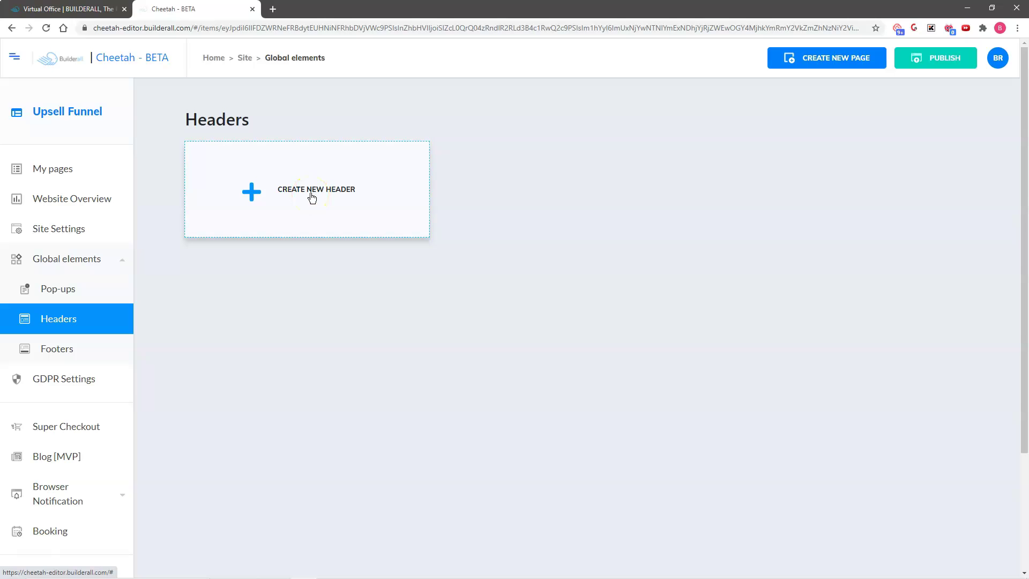
left_click(57, 348)
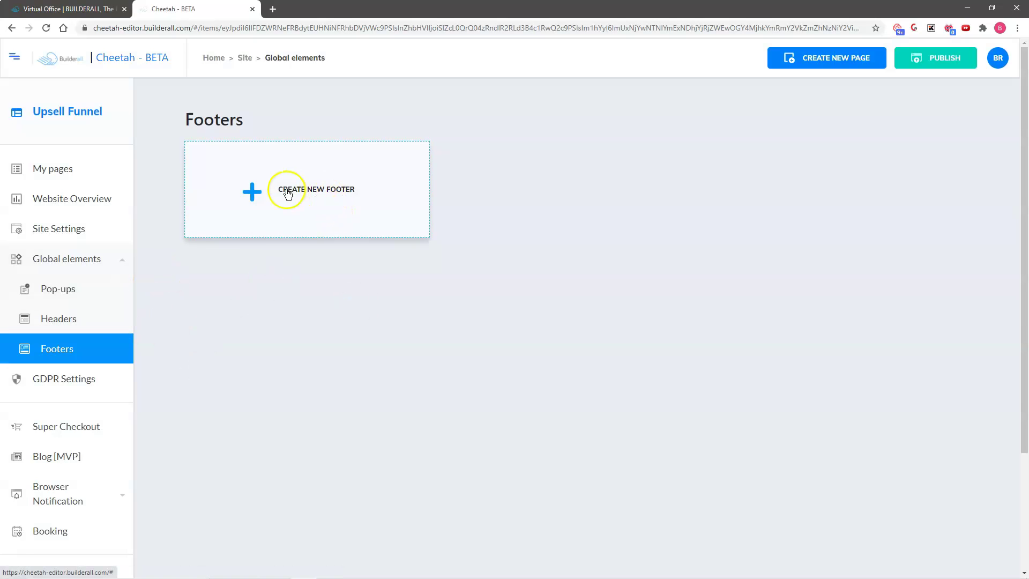
left_click(66, 379)
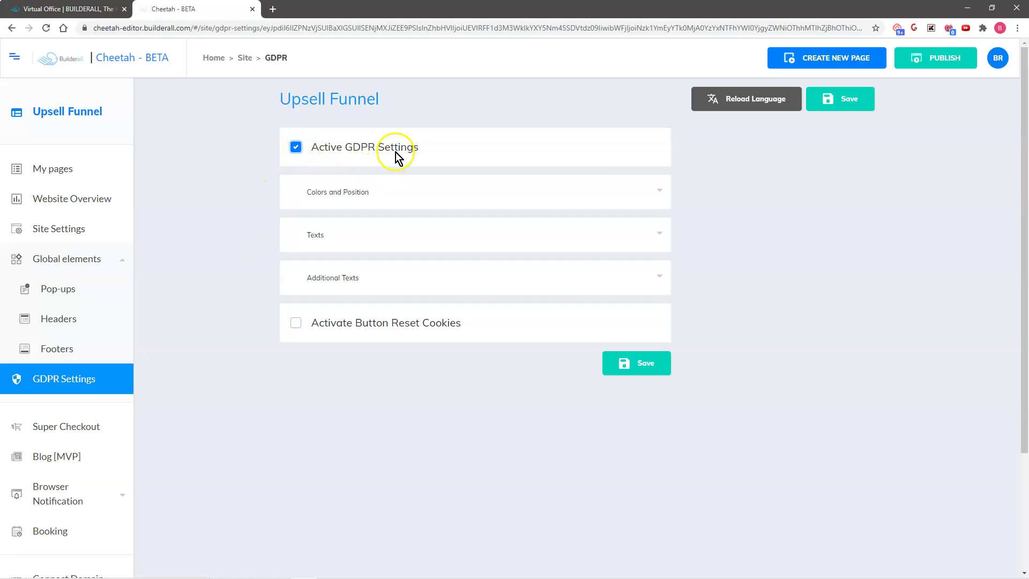
Step: Look through the GDPR colors and position options, the cookie notice texts, and the additional texts
left_click(399, 193)
scroll(770, 280, "down", 2)
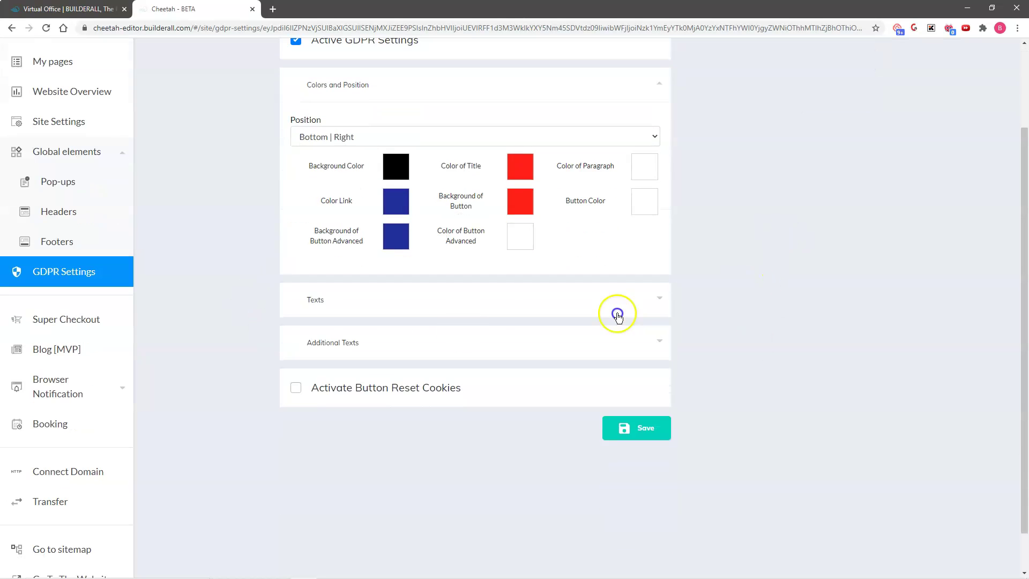
left_click(321, 296)
scroll(738, 330, "down", 4)
left_click(337, 478)
scroll(781, 420, "down", 3)
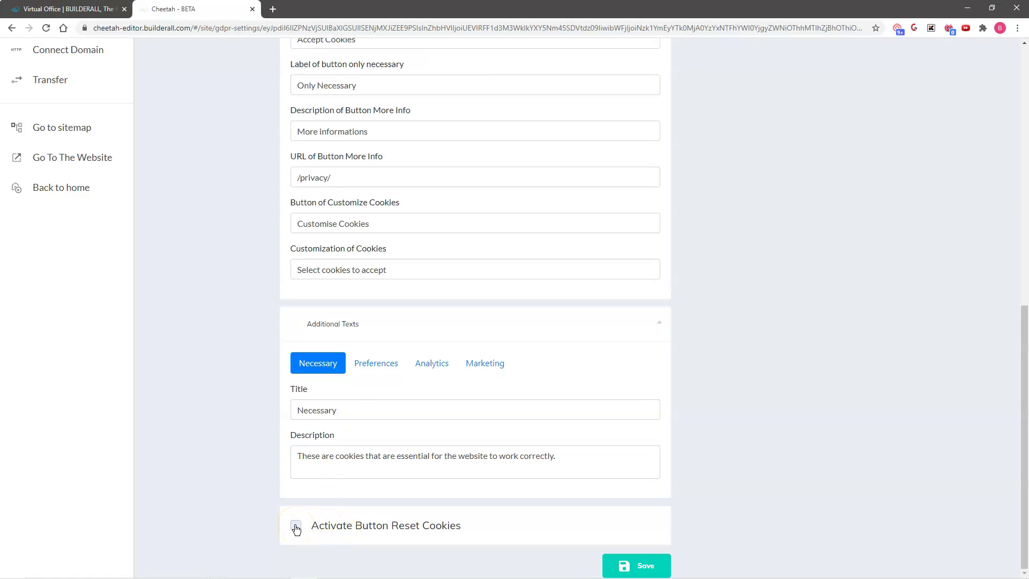
Step: Activate the reset cookies button, look through its clear-cookies options, and turn off the GDPR settings
left_click(296, 527)
scroll(764, 470, "down", 1)
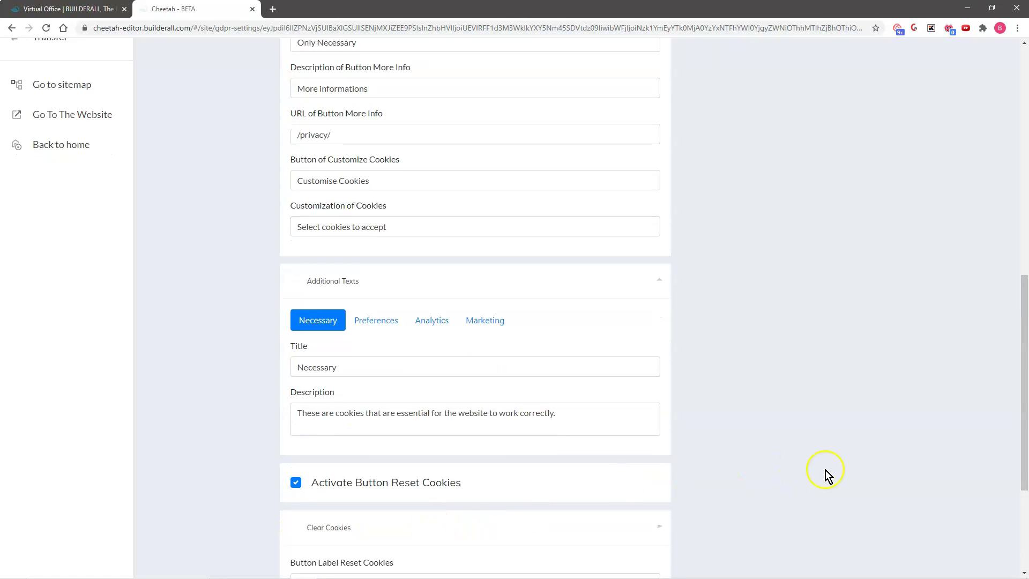
scroll(825, 471, "down", 4)
scroll(750, 469, "up", 1)
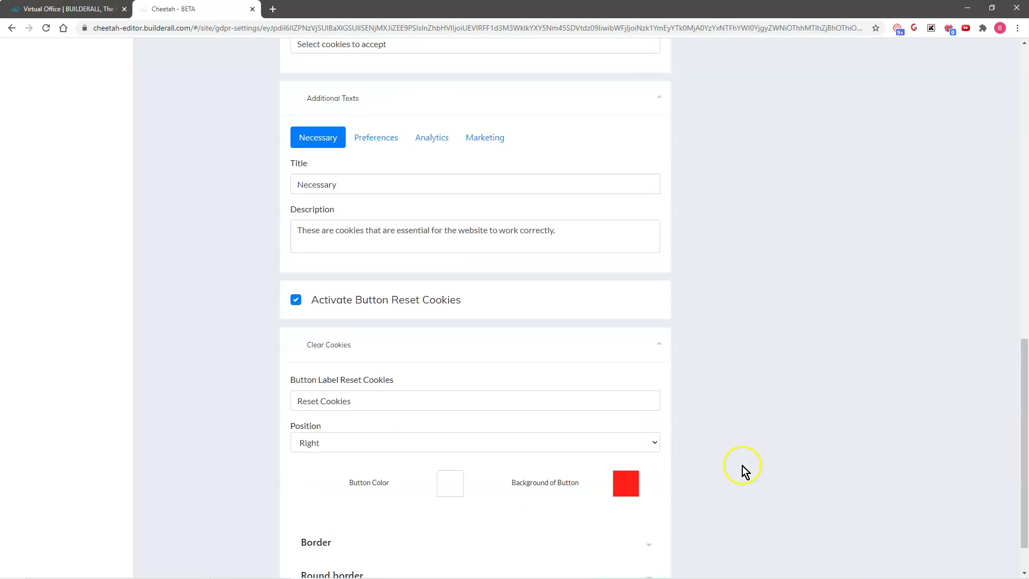
scroll(744, 461, "up", 14)
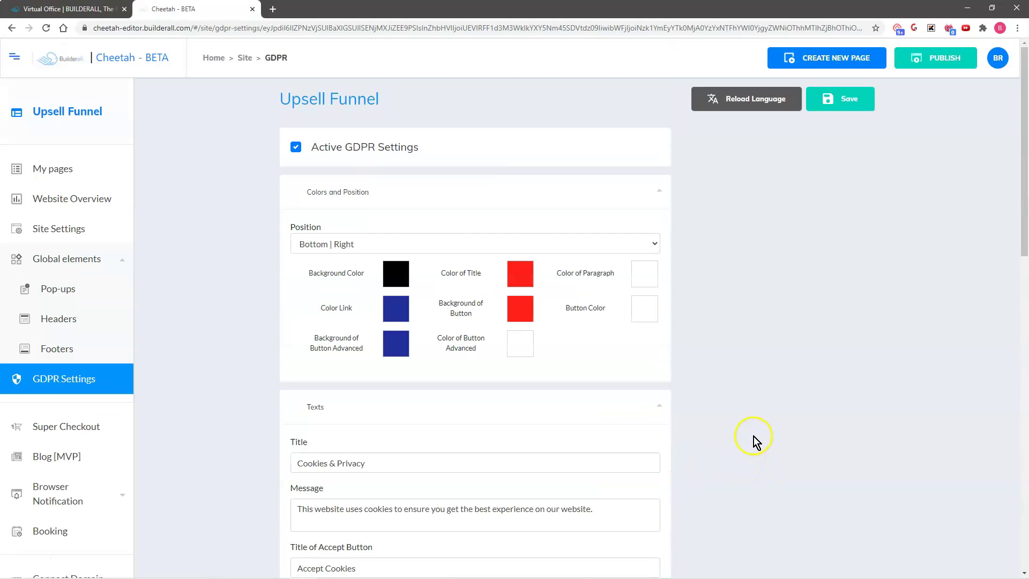
left_click(296, 148)
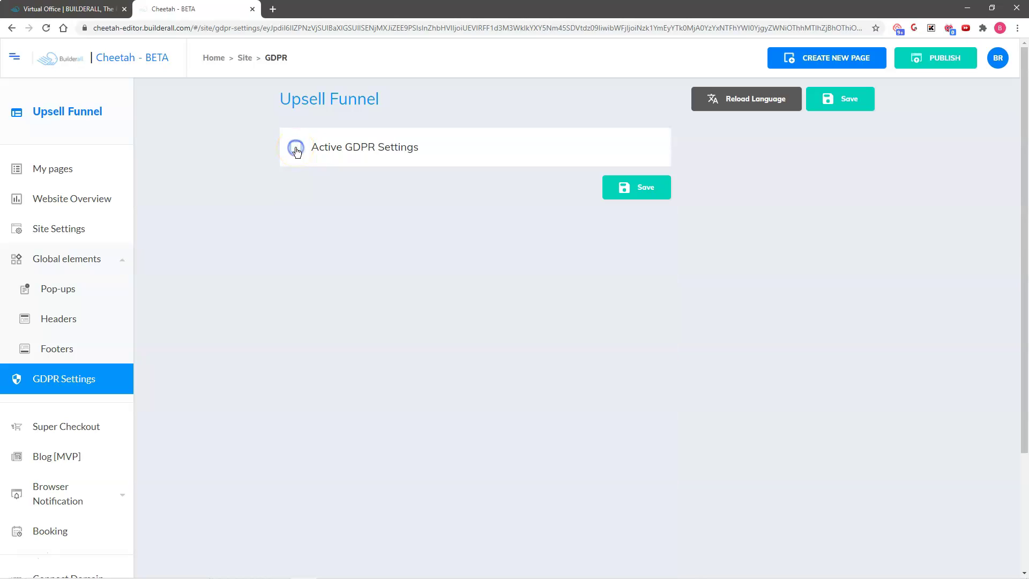
Step: Open Super Checkout to view its business information form, and return to the Cheetah site
left_click(68, 431)
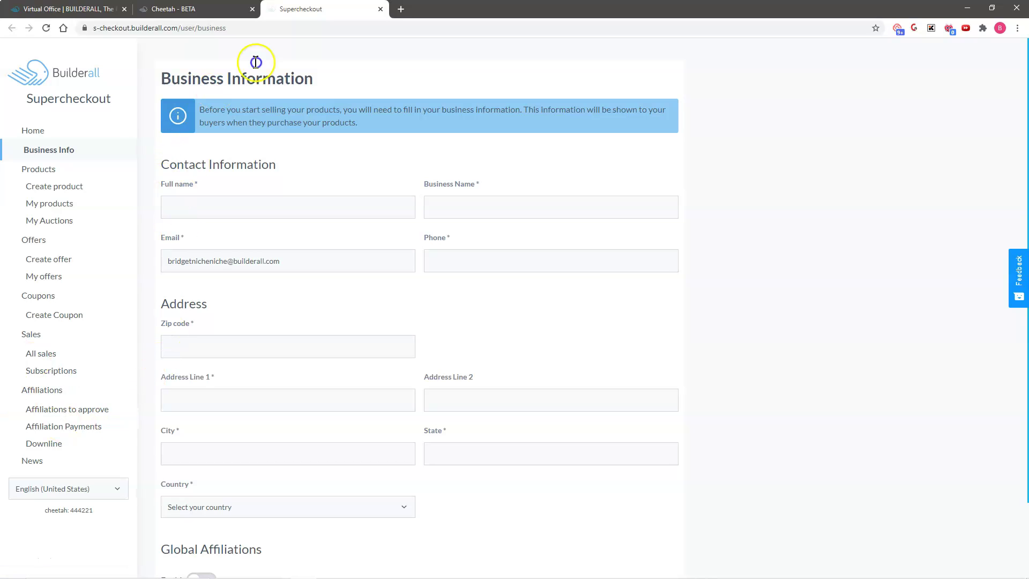
left_click(381, 11)
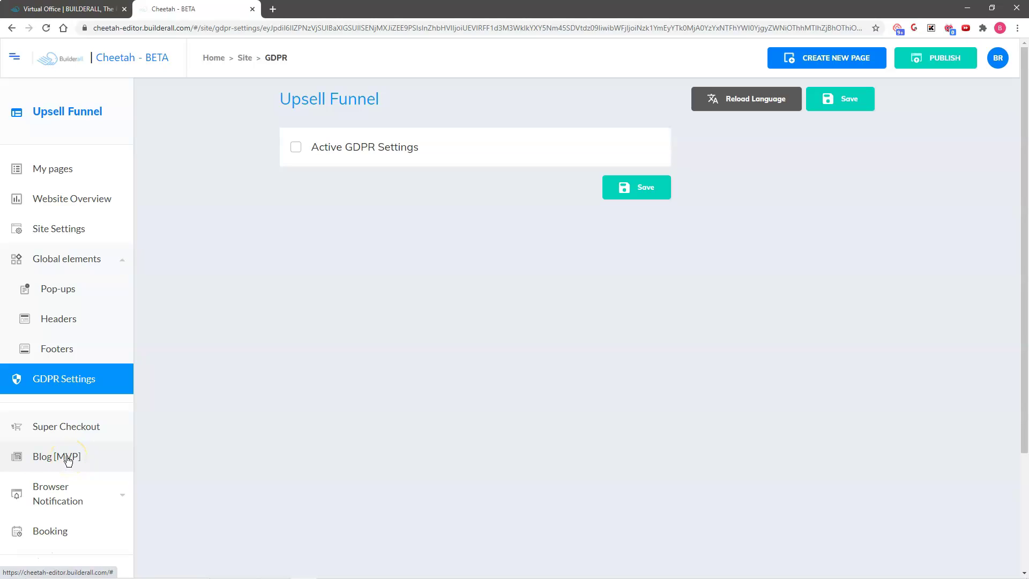
Step: Enable browser notifications with the notification pop-up opening when the site loads
scroll(134, 429, "down", 3)
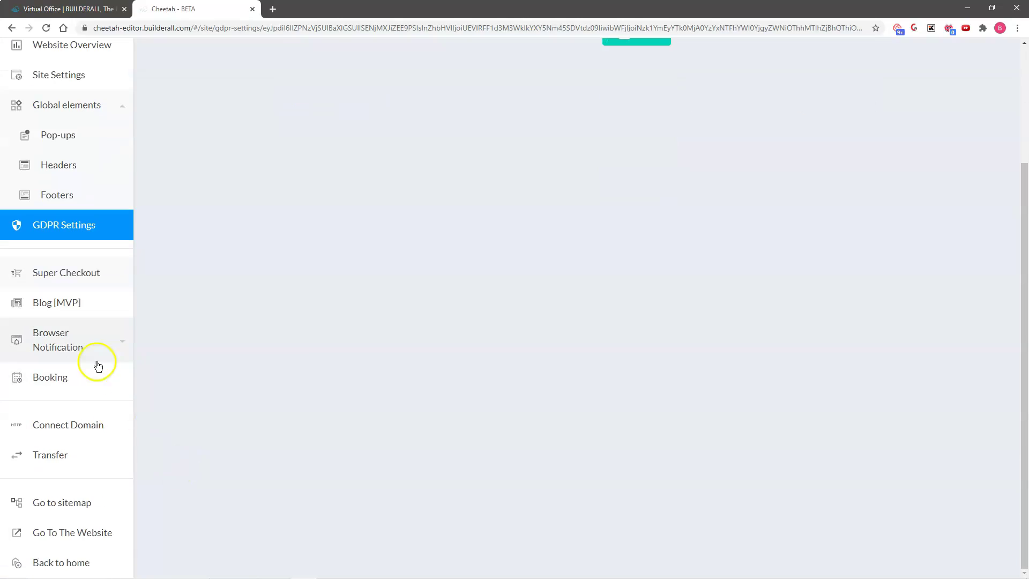
left_click(83, 337)
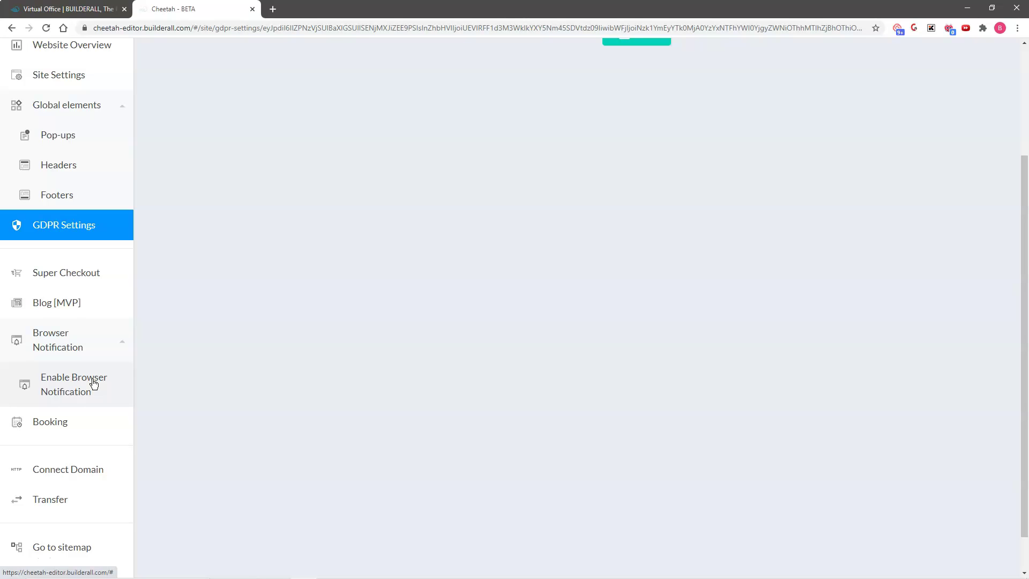
left_click(92, 380)
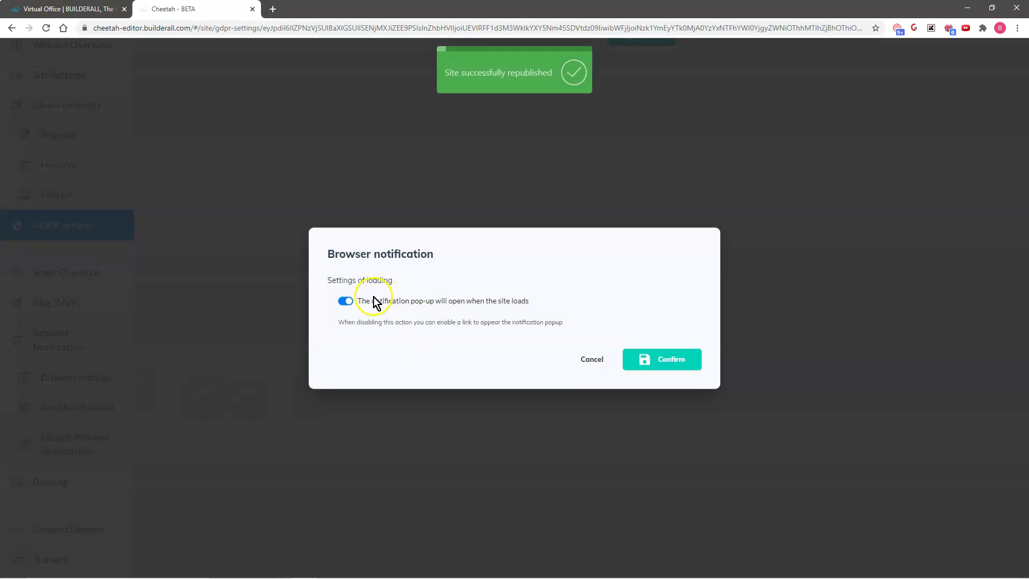
left_click(656, 360)
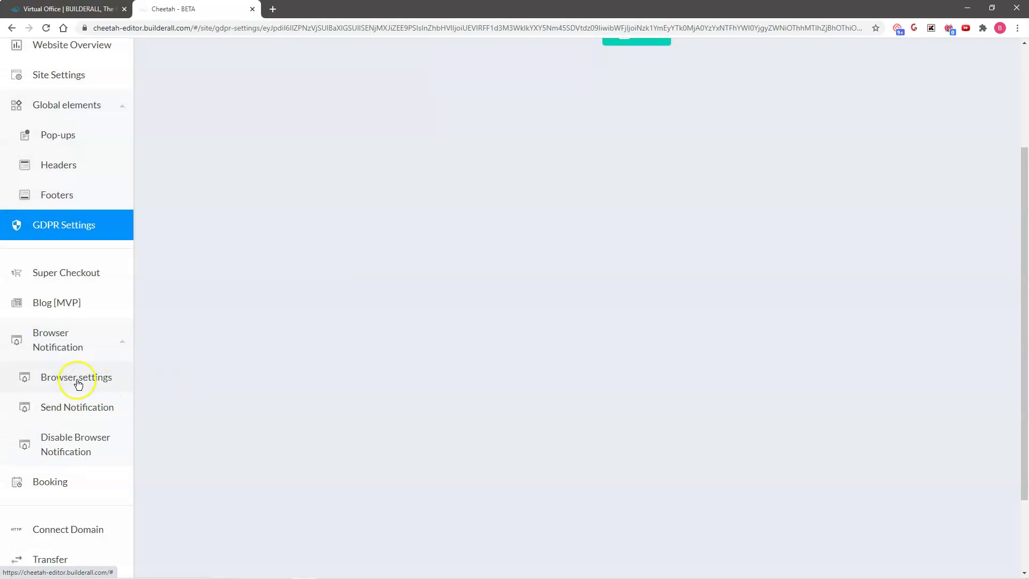
Step: View the Send Push Notification form, and disable the site's browser notifications
left_click(72, 410)
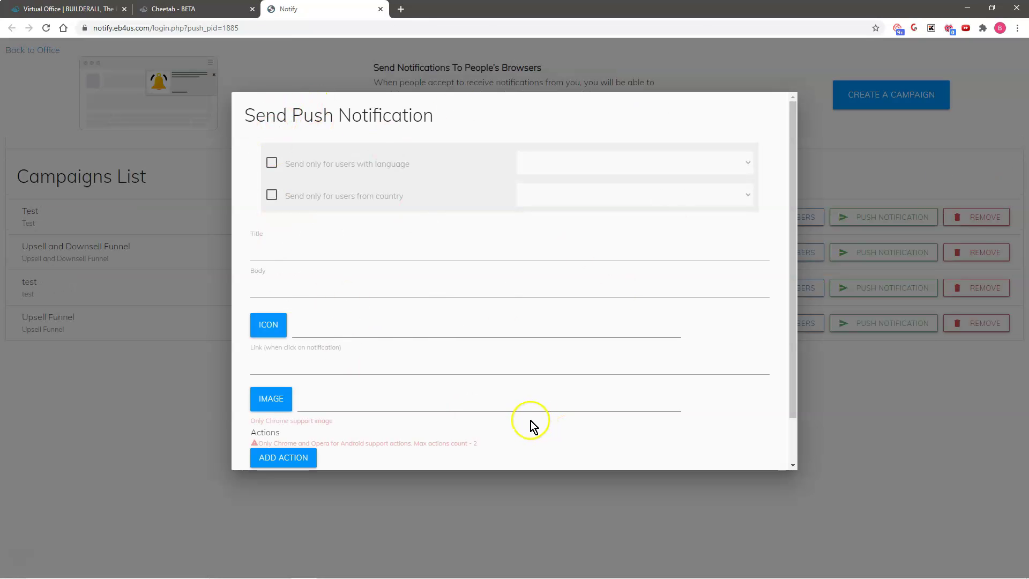
left_click(380, 9)
left_click(56, 447)
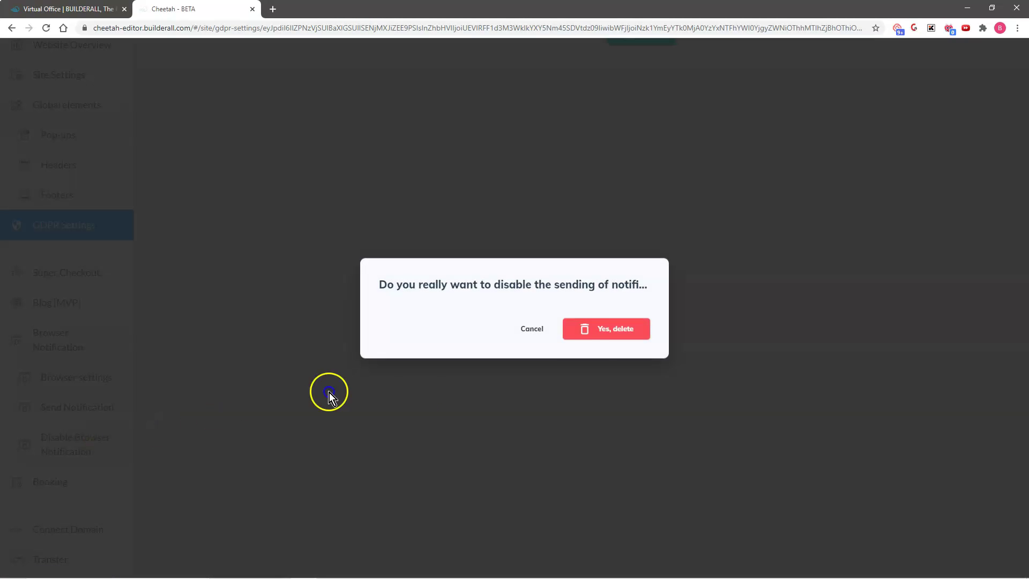
left_click(605, 337)
Step: View the Booking dashboard, and examine the Connect Domain form without entering a domain
left_click(53, 422)
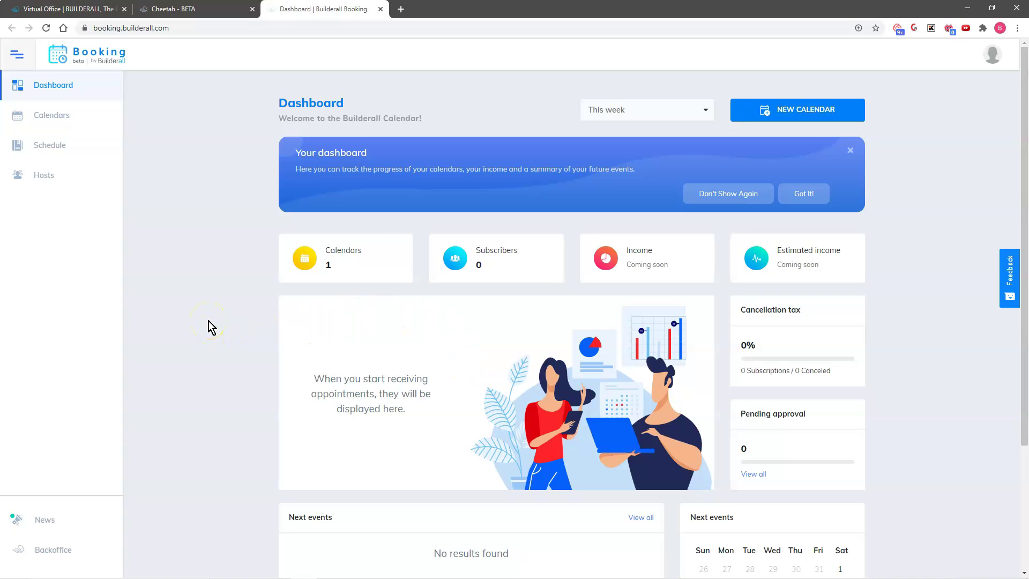
left_click(380, 9)
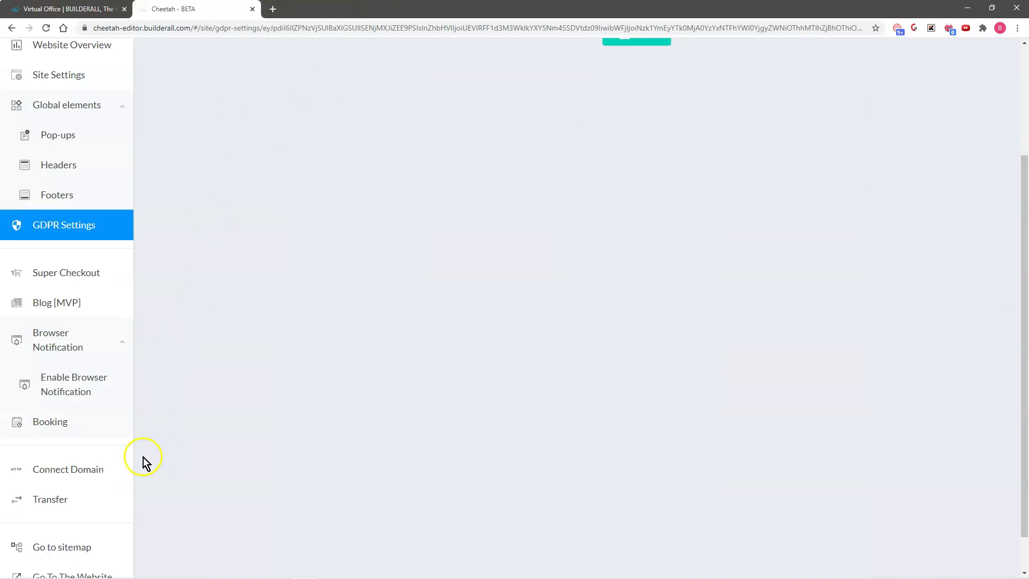
left_click(60, 474)
left_click(374, 300)
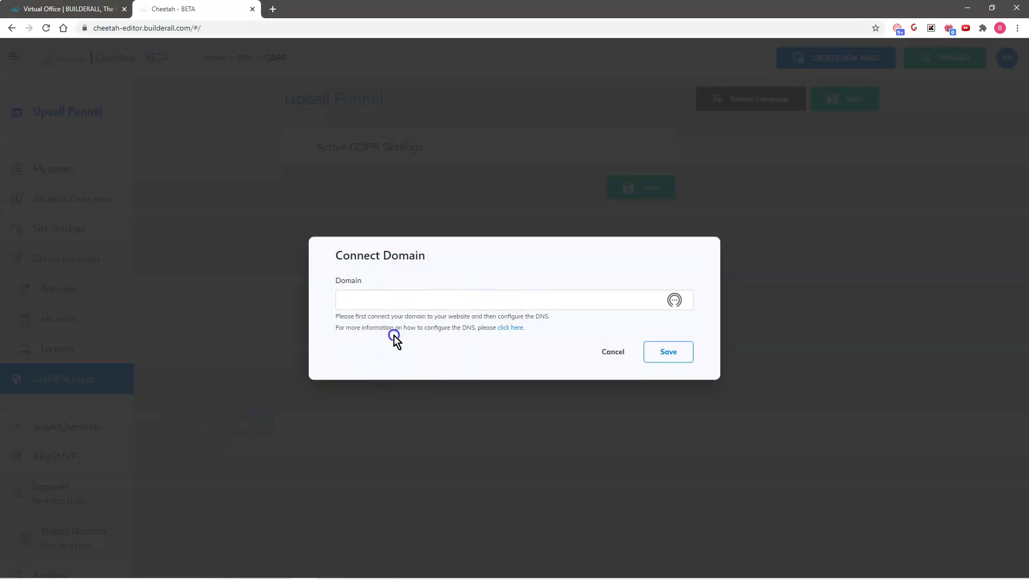
left_click(493, 329)
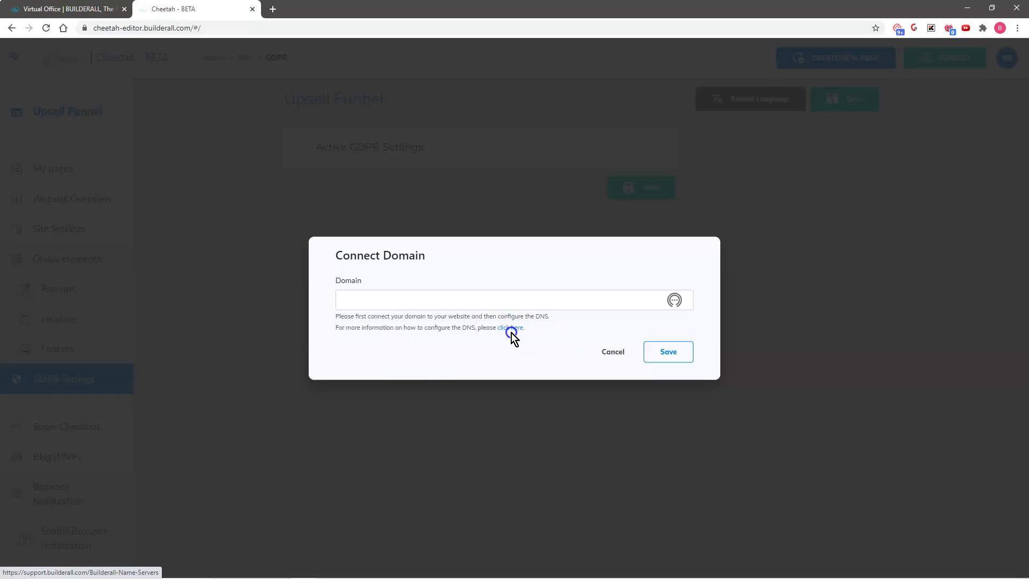
left_click(614, 352)
Step: View the site transfer options, Only transfer and Duplicate site and transfer, and cancel the form
scroll(123, 471, "down", 4)
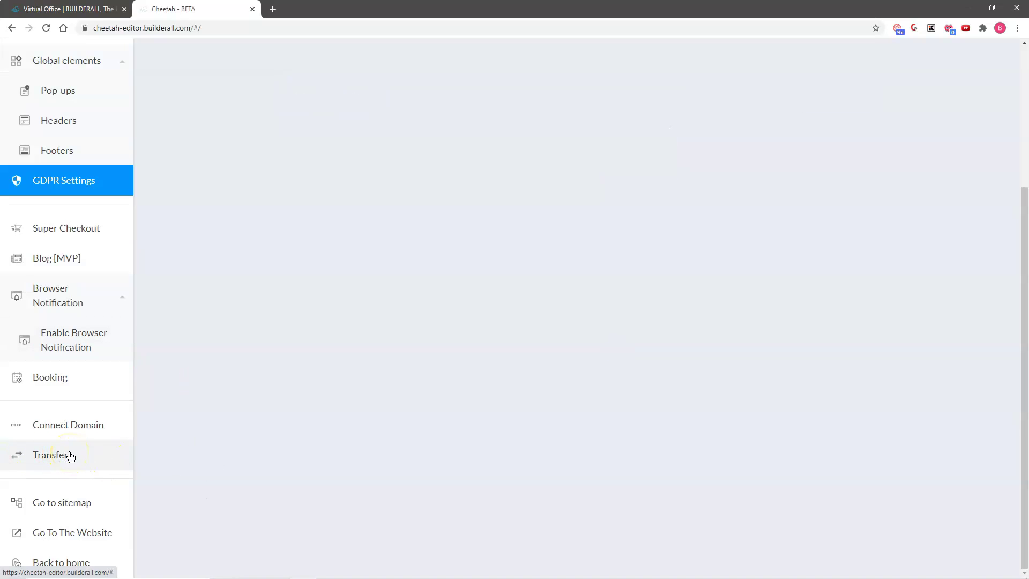
left_click(70, 455)
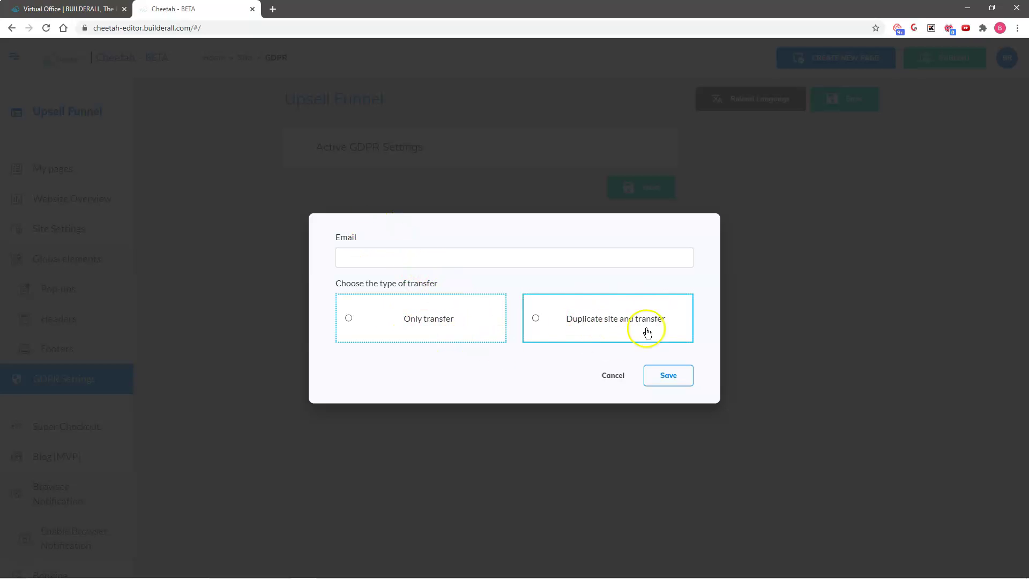
left_click(612, 375)
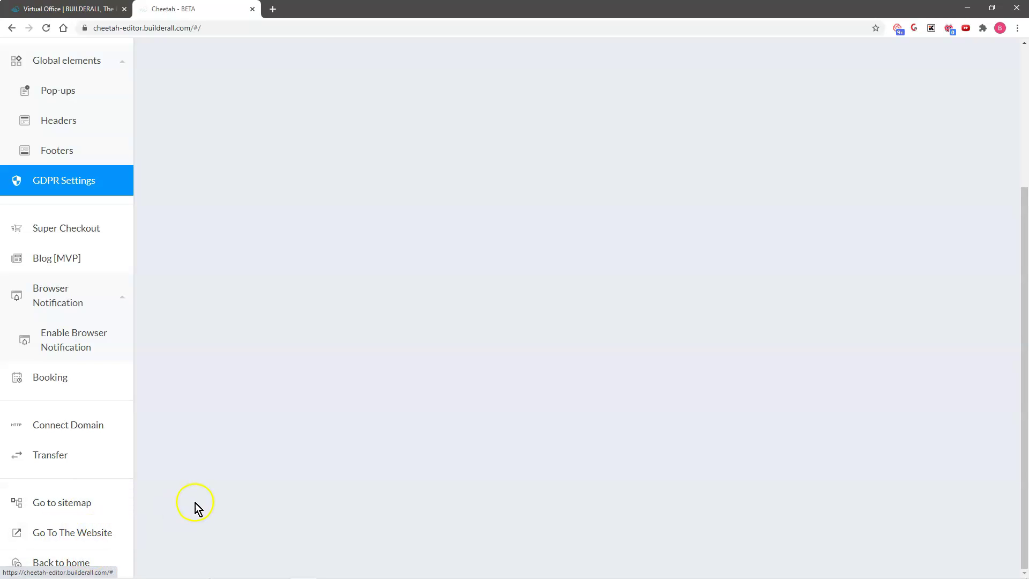
Step: Return to the site's page list and copy "registration page (lead magnet)" from the funnel outline in Notepad
scroll(172, 477, "up", 4)
left_click(46, 168)
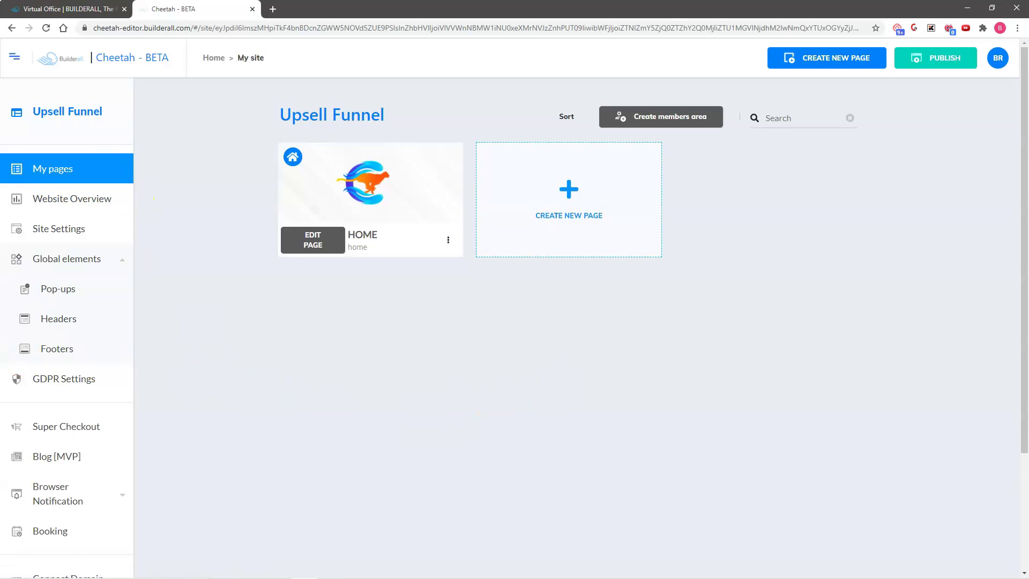
left_click_drag(196, 287, 703, 224)
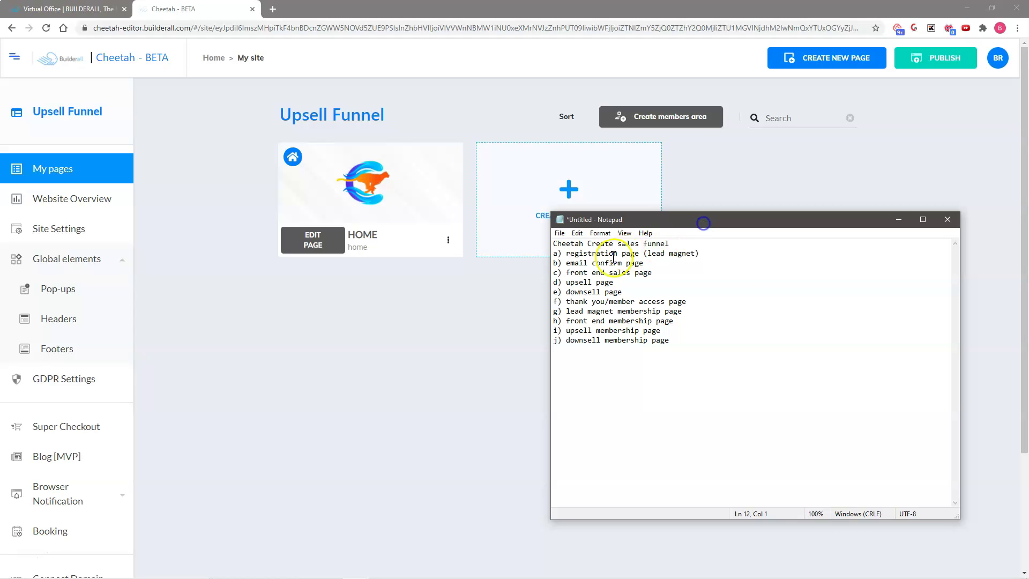
left_click_drag(736, 220, 754, 247)
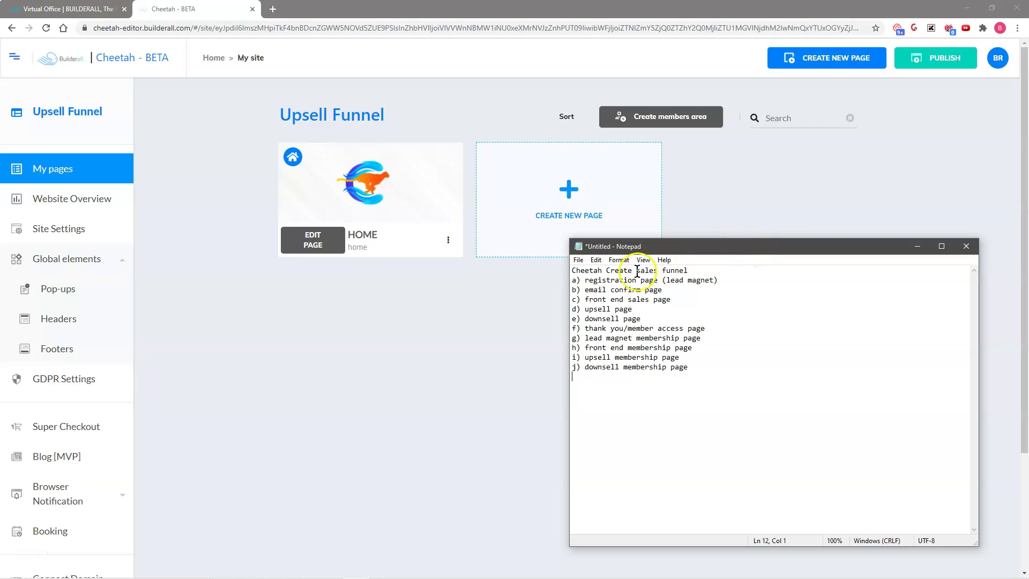
left_click_drag(585, 279, 696, 280)
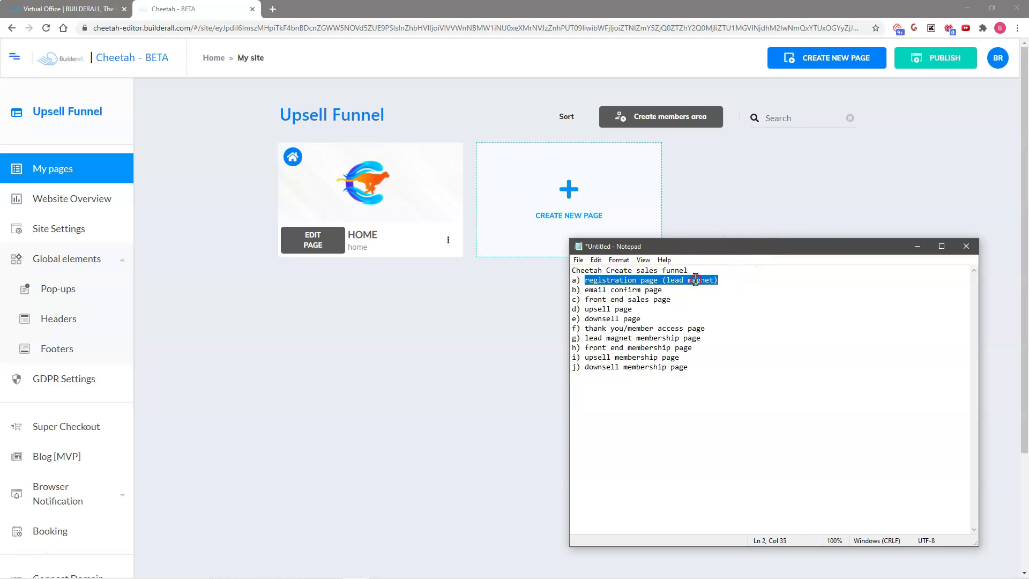
right_click(695, 280)
left_click(713, 310)
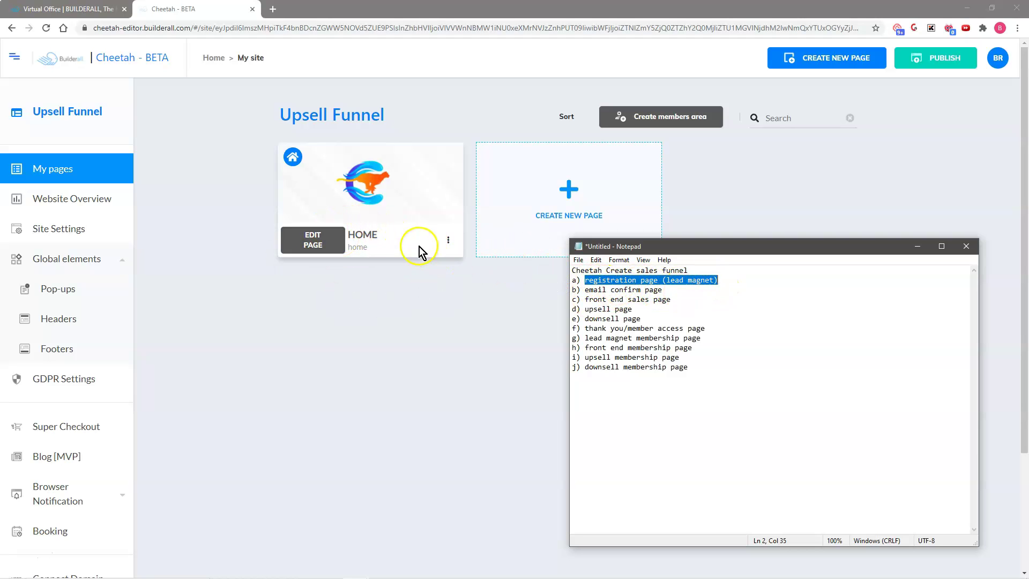
Step: Open the Home page's settings and set its name to "registration page (lead magnet)"
left_click(447, 244)
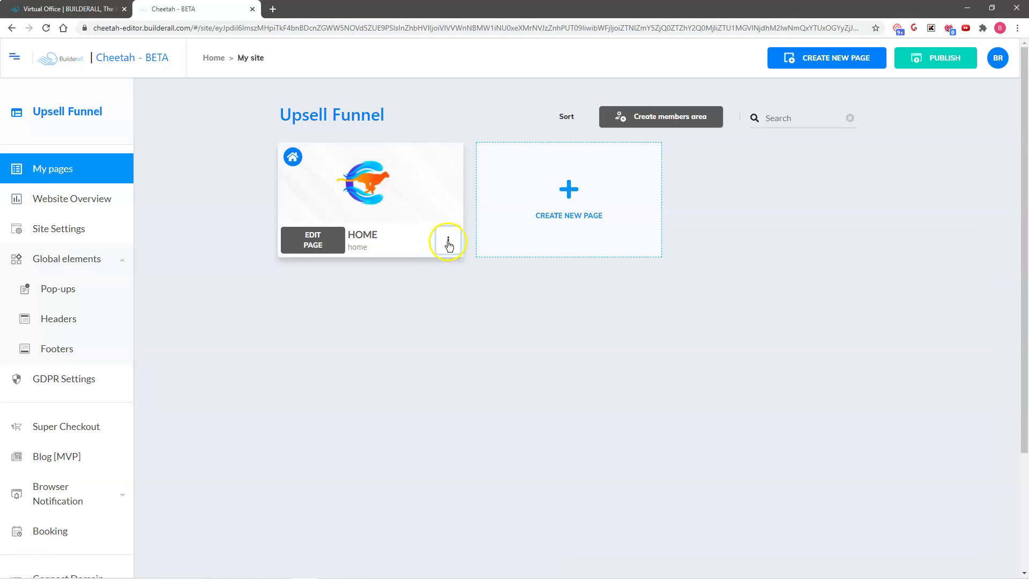
left_click(403, 271)
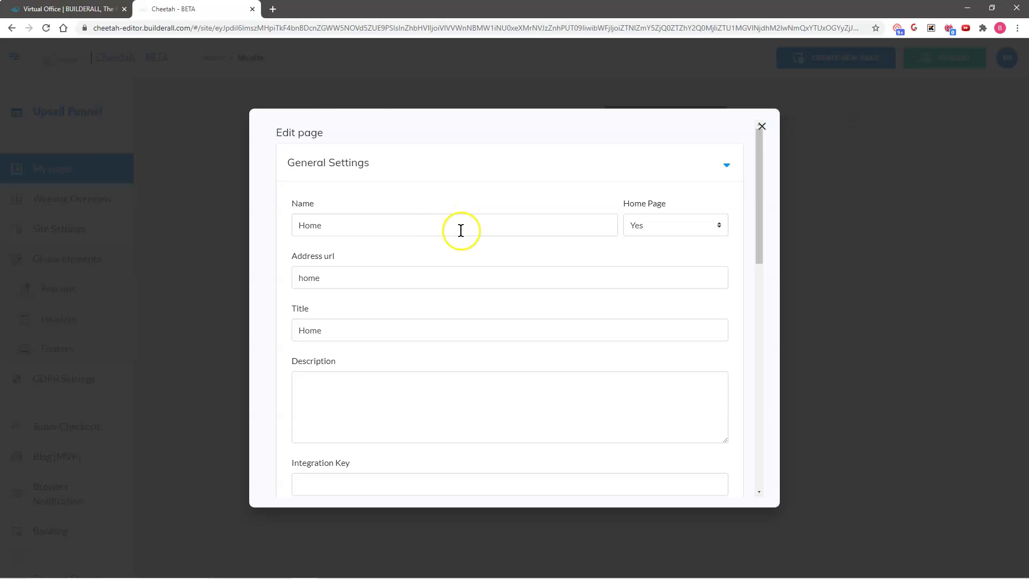
left_click_drag(328, 226, 294, 225)
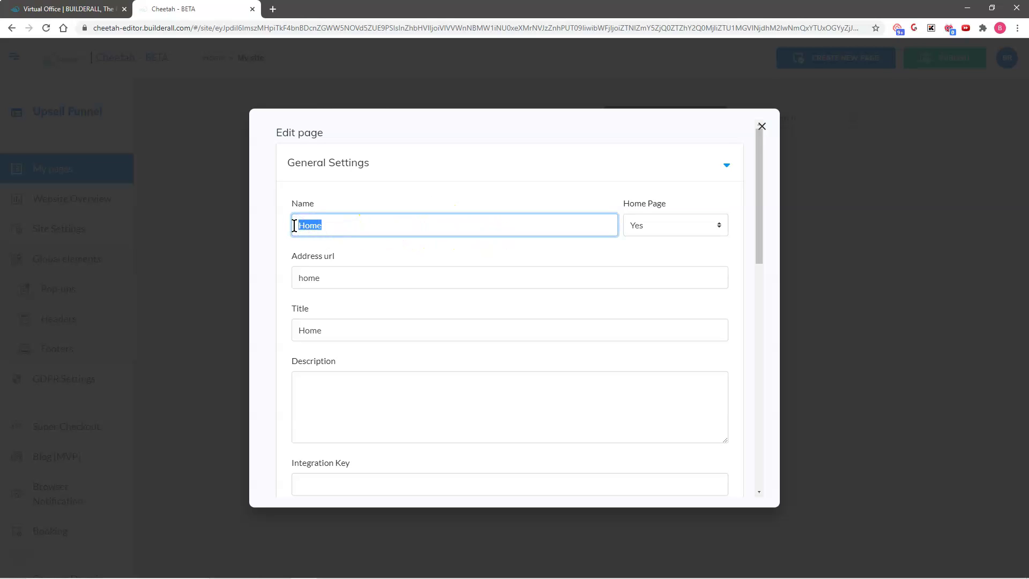
key("ctrl+v")
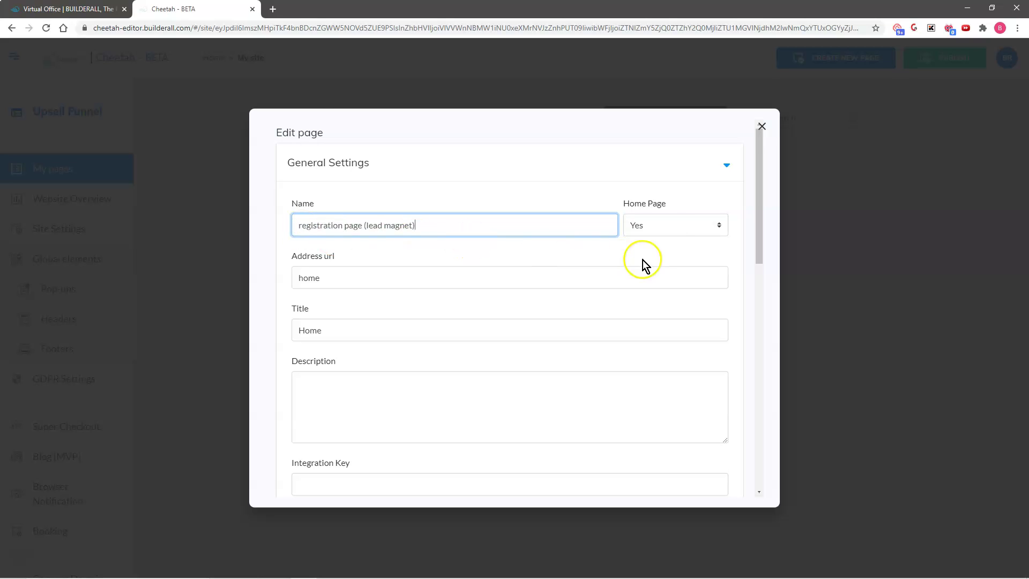
Step: Switch the page's Home Page option to Not and back to Yes
left_click(663, 226)
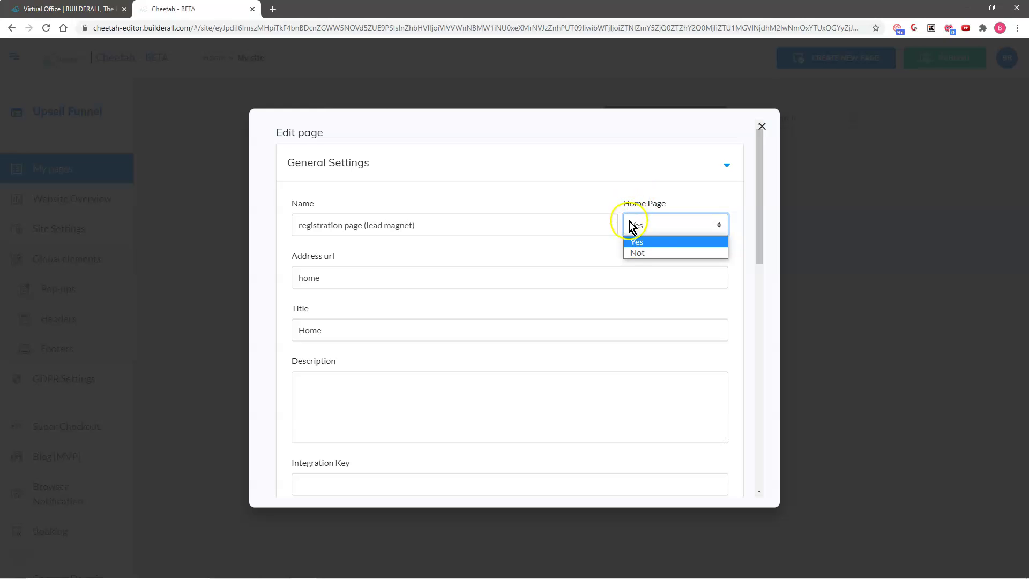
left_click(650, 255)
left_click(657, 227)
left_click(648, 241)
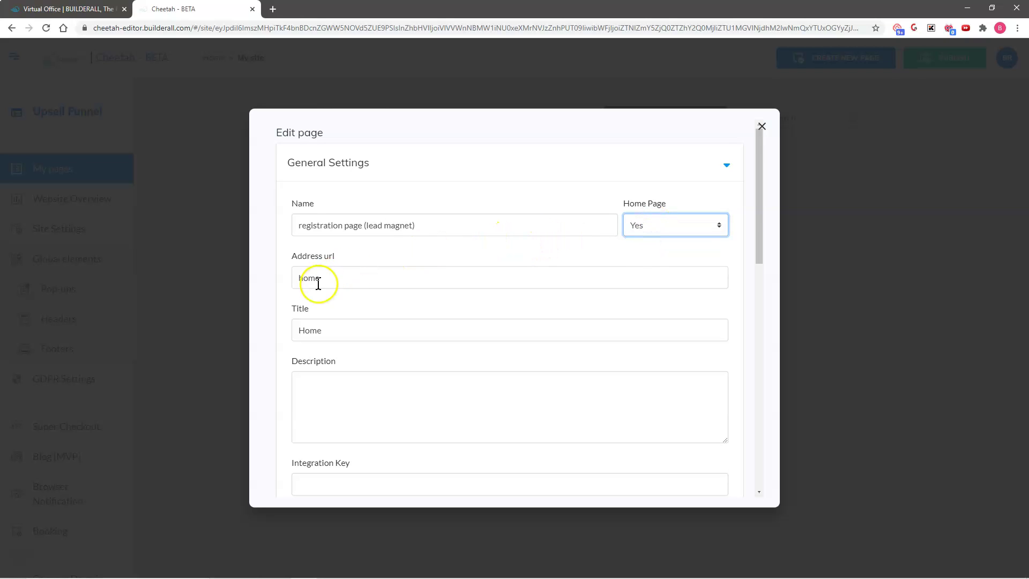
Step: Set the page's URL address to registrationpageleadmagnet and its title to "registration page (lead magnet)"
left_click_drag(338, 280, 268, 279)
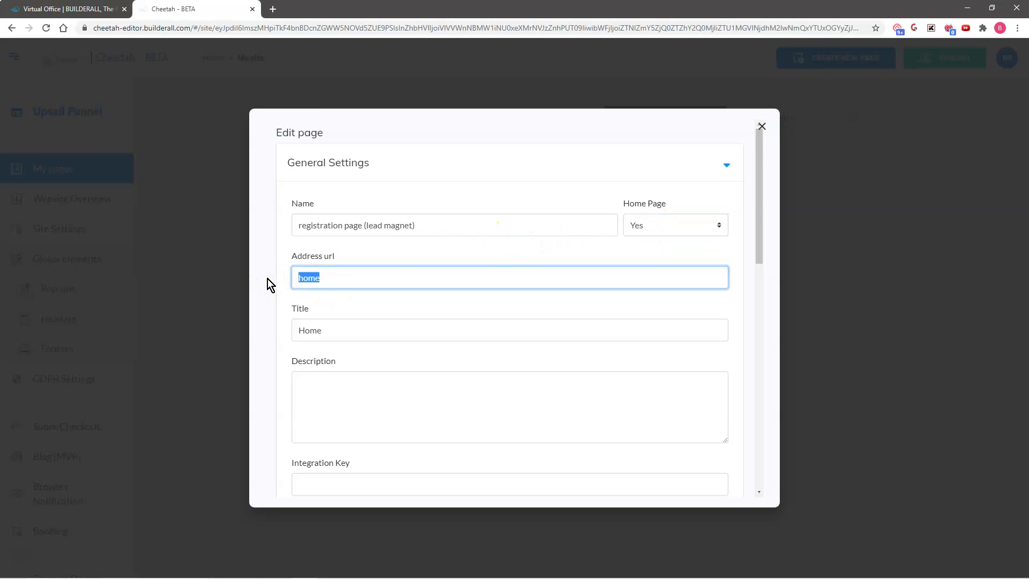
type("registration page (lead magnet)")
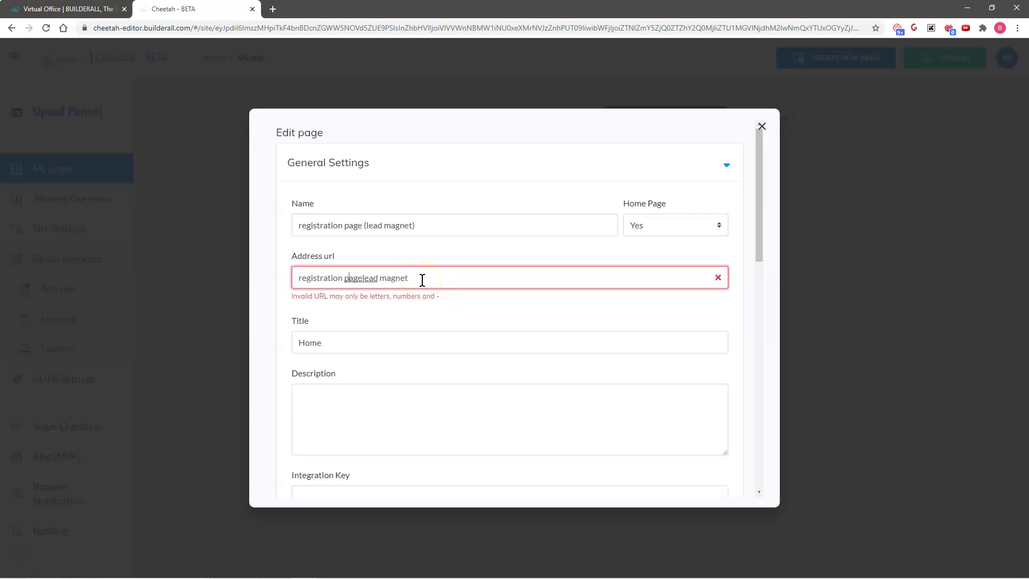
key("BackSpace")
left_click(378, 277)
key("BackSpace")
double_click(291, 331)
type("registration page (lead magnet)")
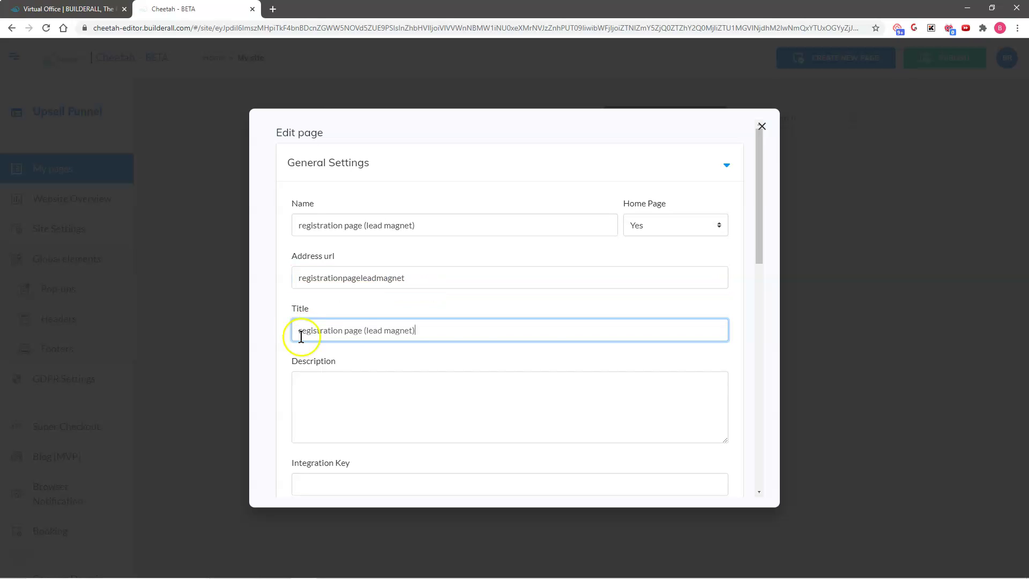
Step: Set the product qr image as the page share image in the registration page's SEO settings
scroll(727, 364, "down", 1)
scroll(727, 364, "down", 3)
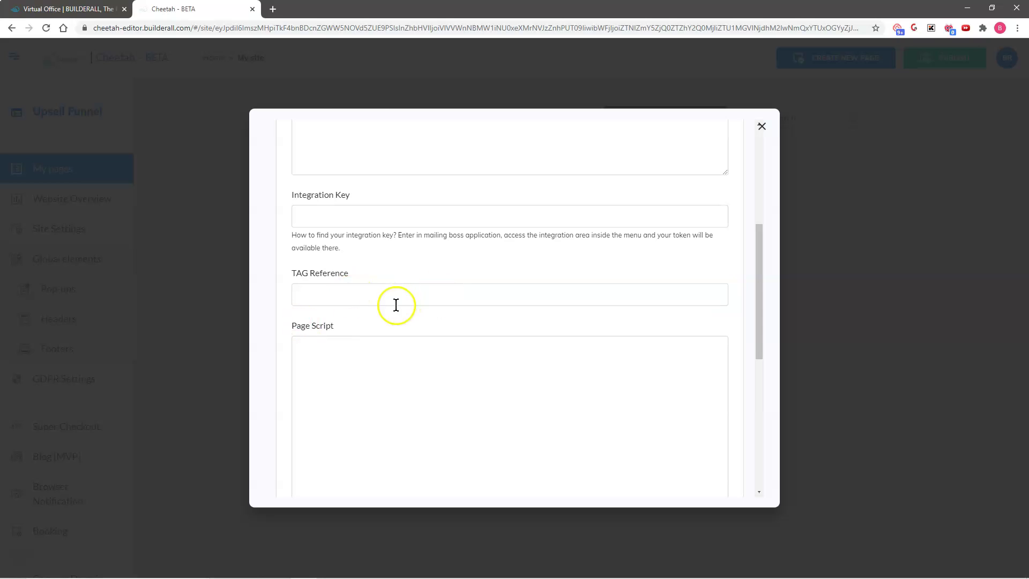
scroll(452, 282, "down", 2)
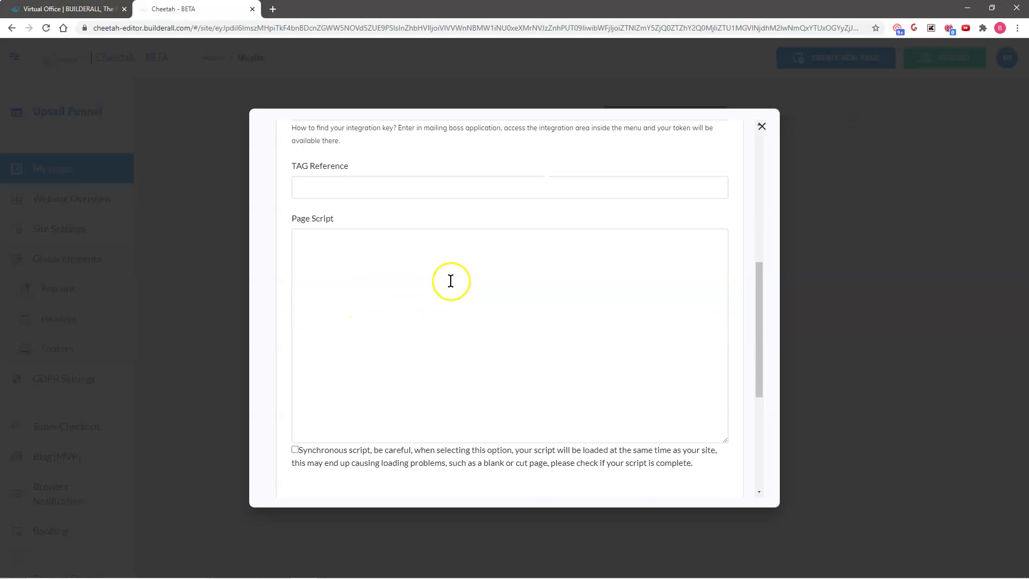
left_click(309, 257)
scroll(452, 296, "down", 4)
left_click(531, 296)
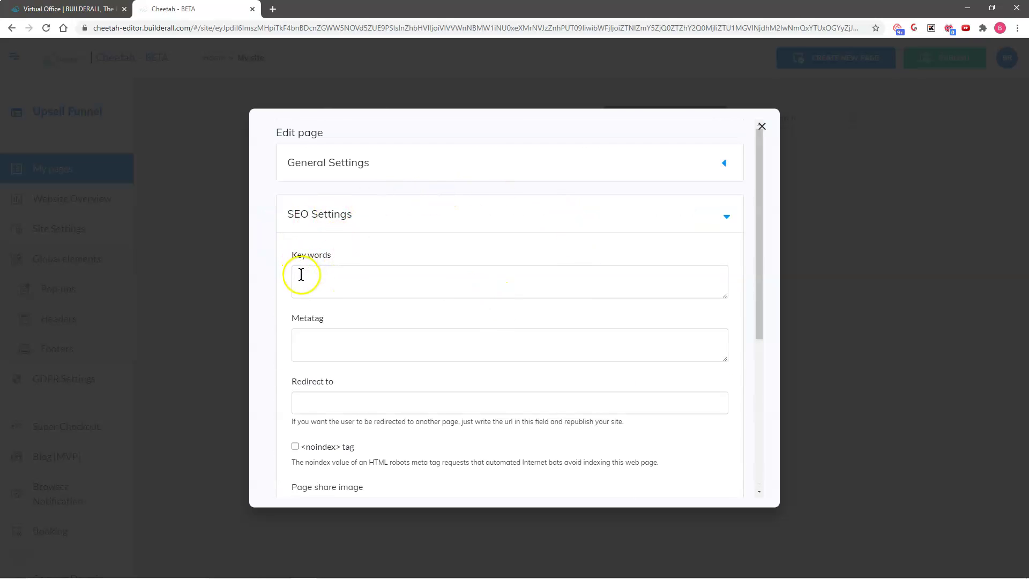
scroll(375, 273, "down", 2)
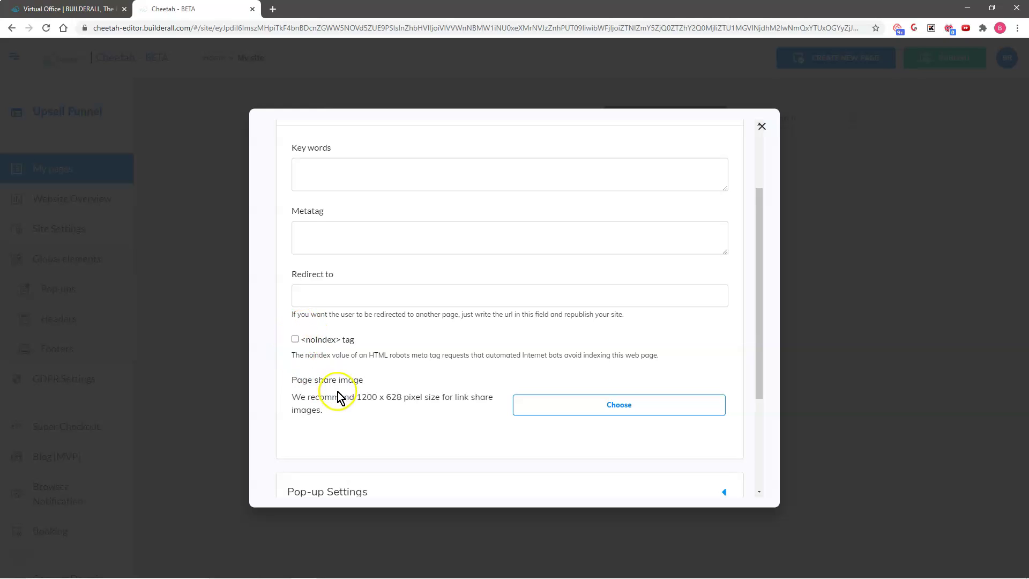
left_click(621, 407)
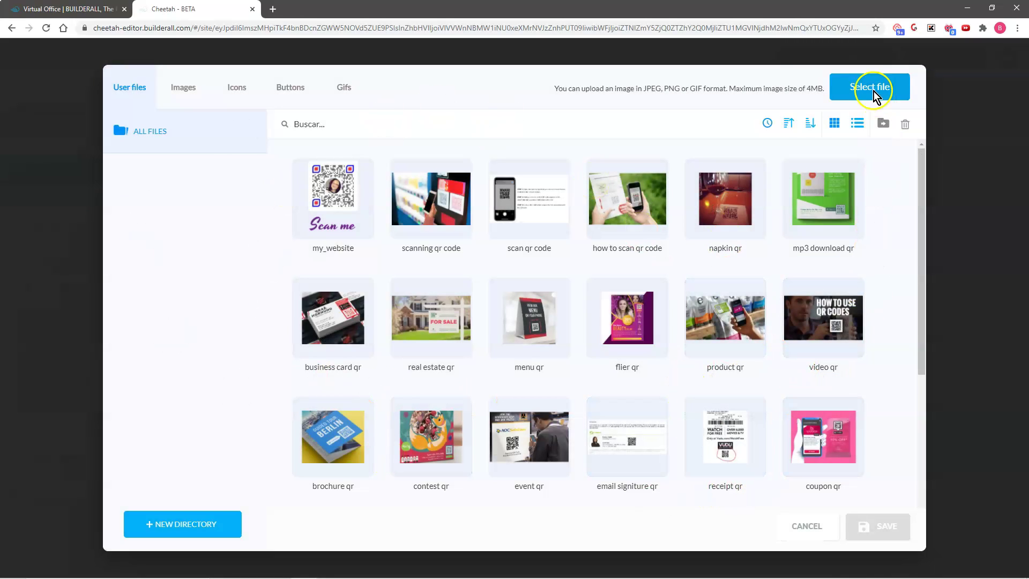
left_click(730, 285)
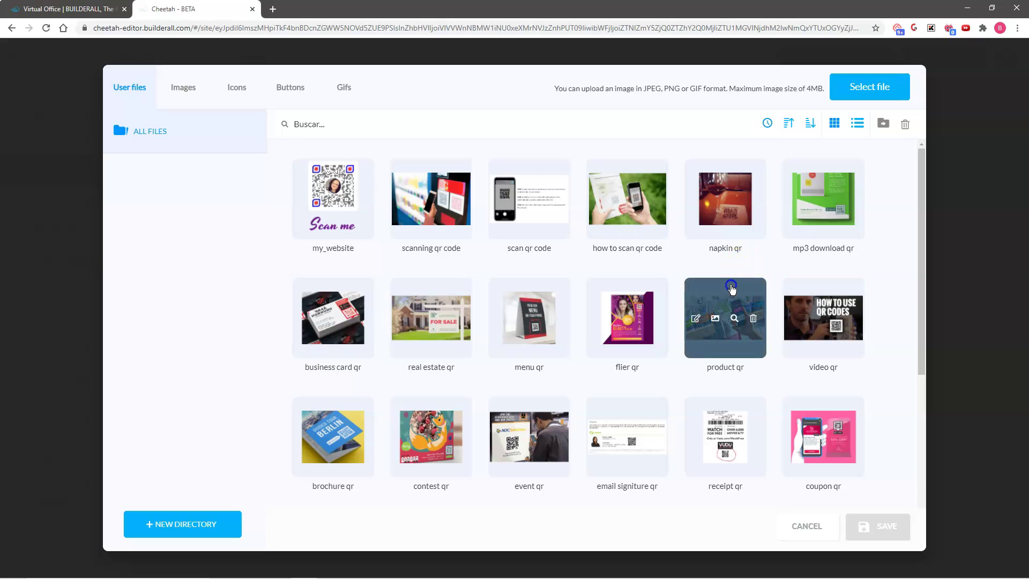
left_click(863, 527)
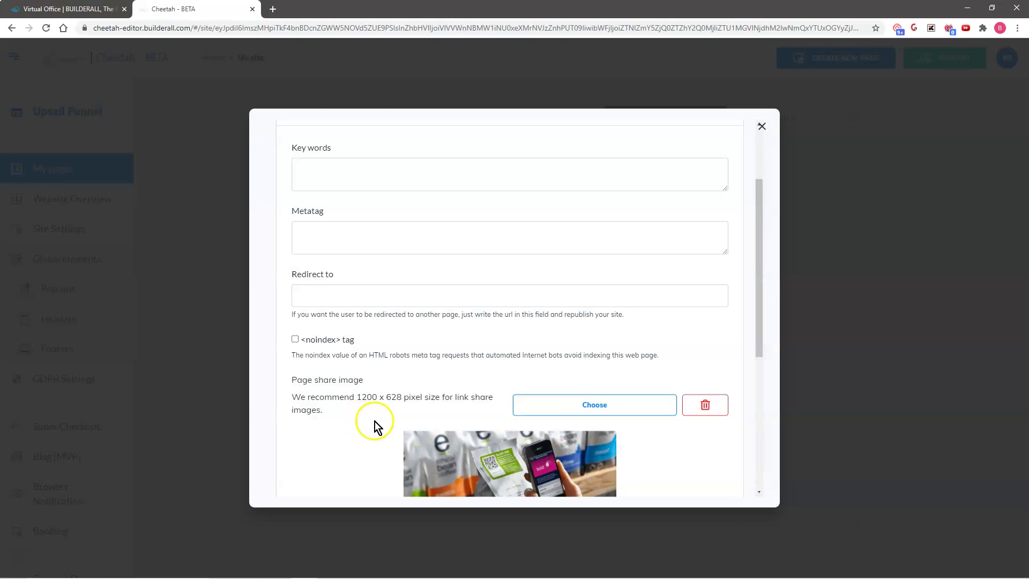
Step: Examine the registration page's pop-up settings and the pop-up choices offered for desktop and mobile
scroll(374, 421, "down", 4)
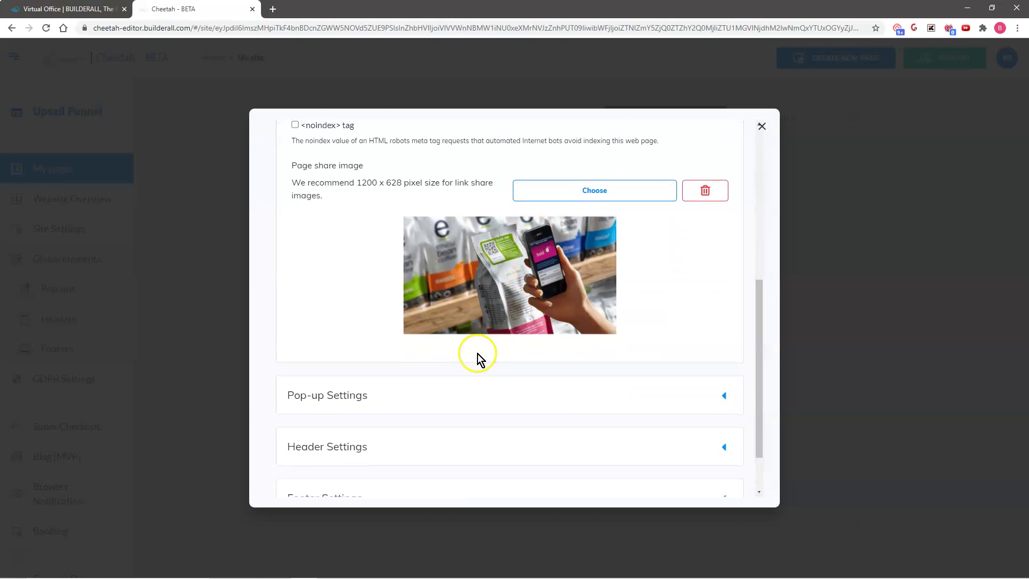
left_click(603, 395)
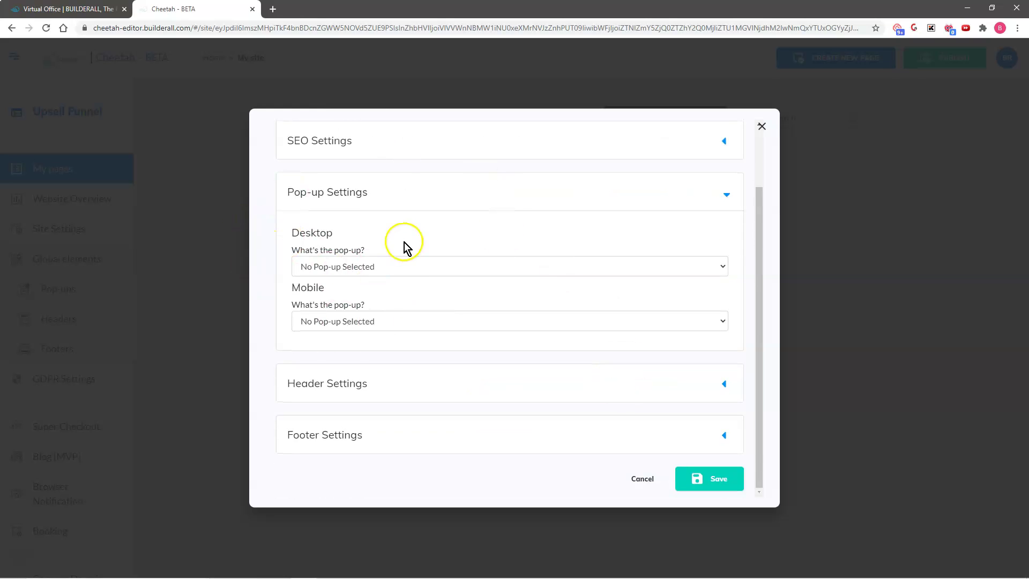
left_click(407, 265)
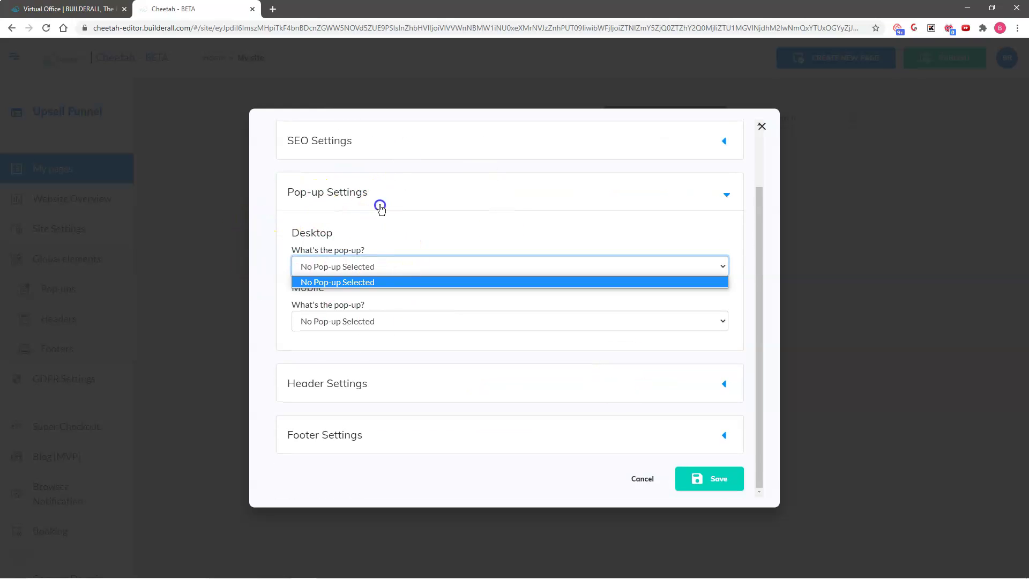
left_click(453, 292)
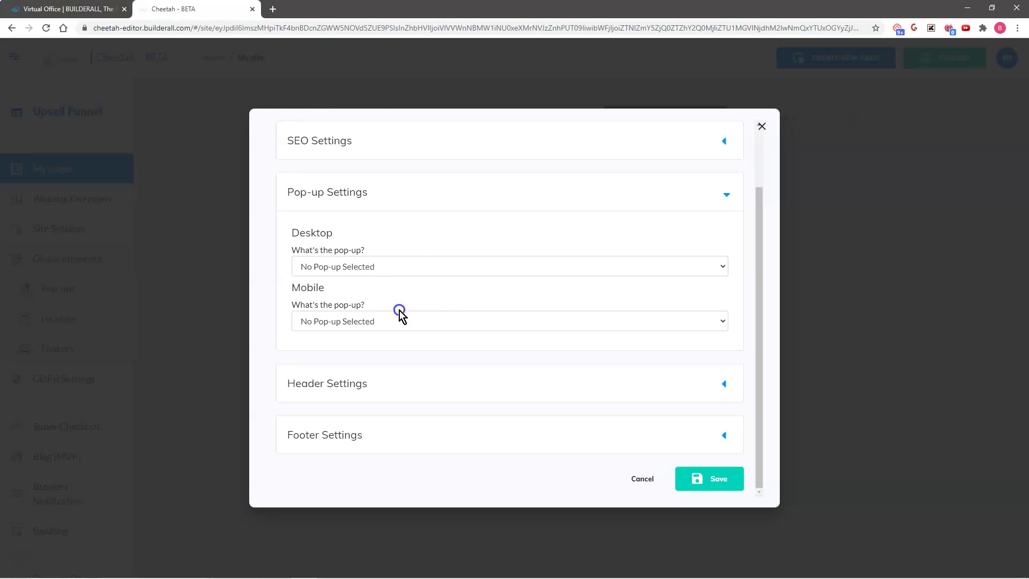
left_click(420, 263)
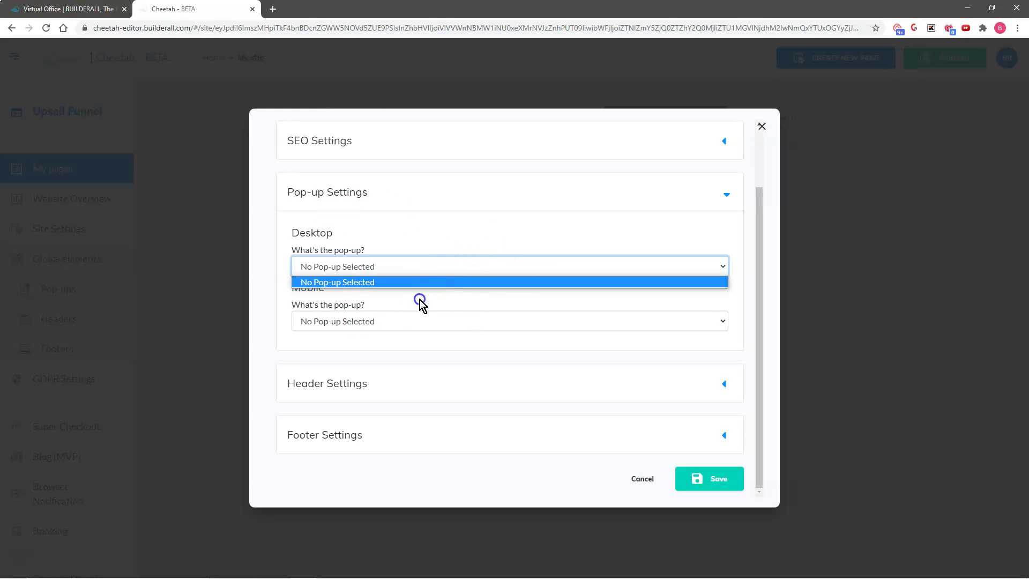
left_click(421, 303)
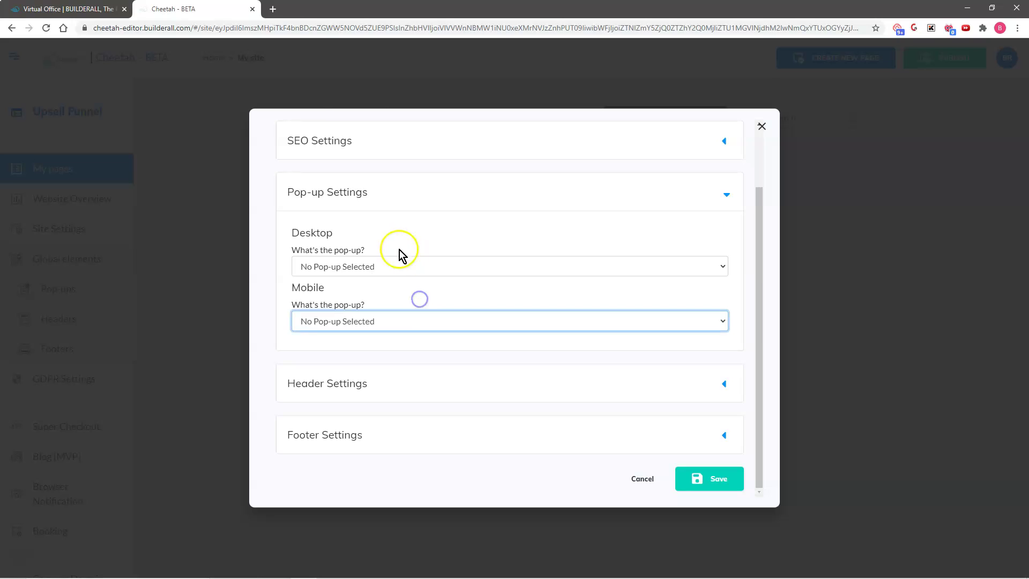
Step: Check the desktop header and footer choices for the registration page and save the page settings
left_click(418, 384)
scroll(474, 323, "down", 3)
left_click(404, 374)
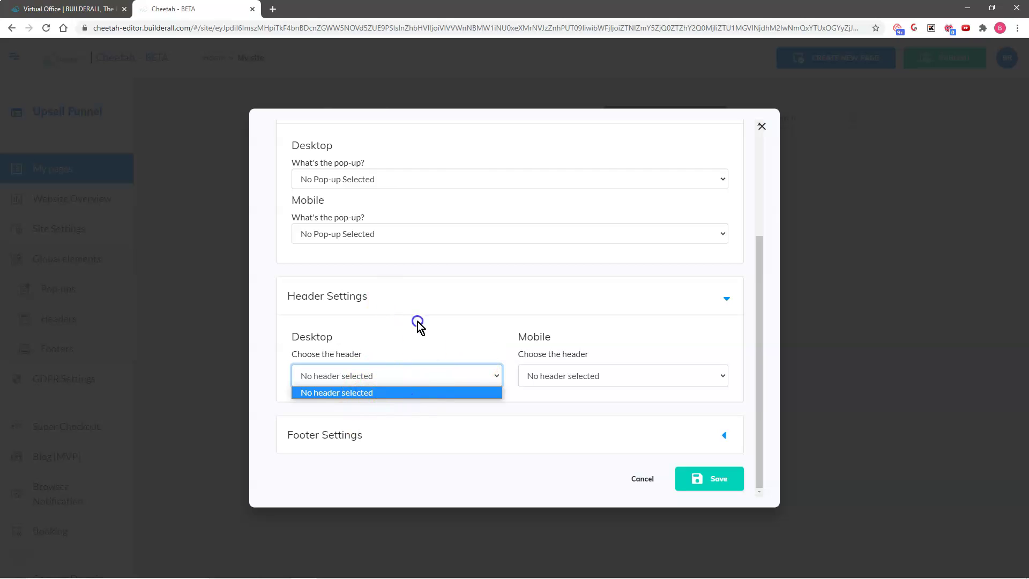
left_click(484, 437)
scroll(517, 402, "down", 2)
left_click(450, 427)
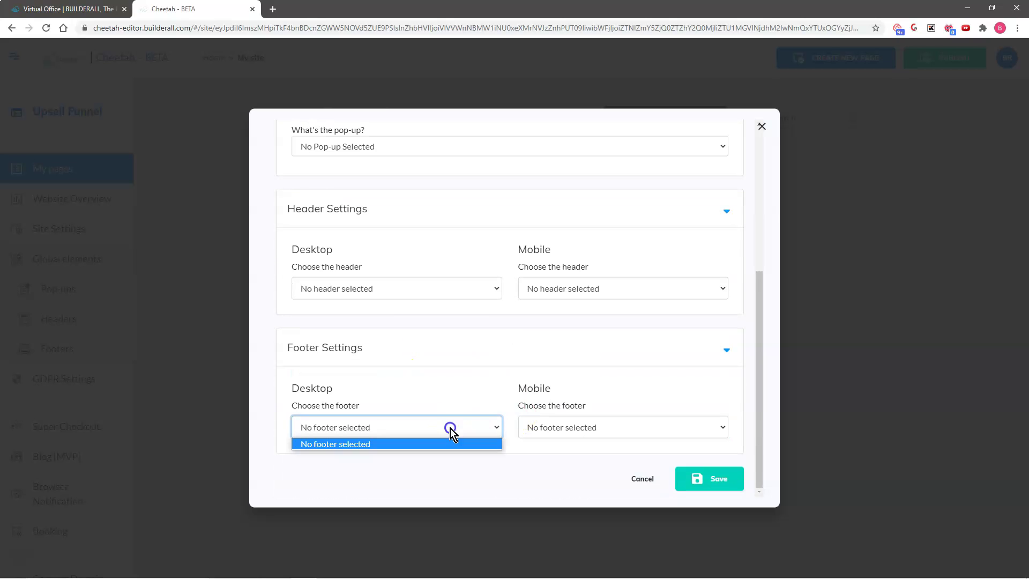
left_click(711, 478)
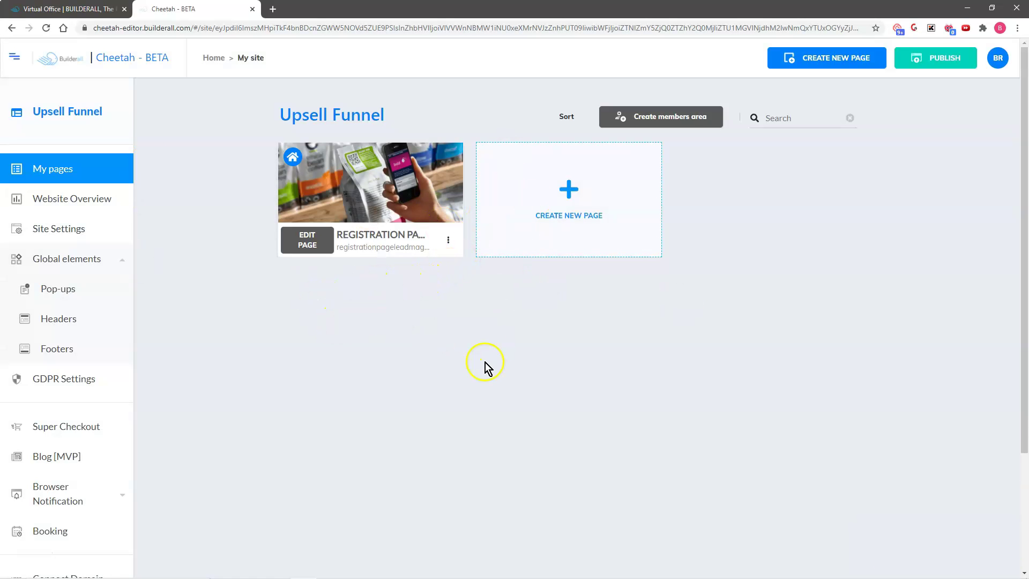
Step: Switch to the funnel outline in Notepad and copy "email confirm page"
mouse_move(399, 576)
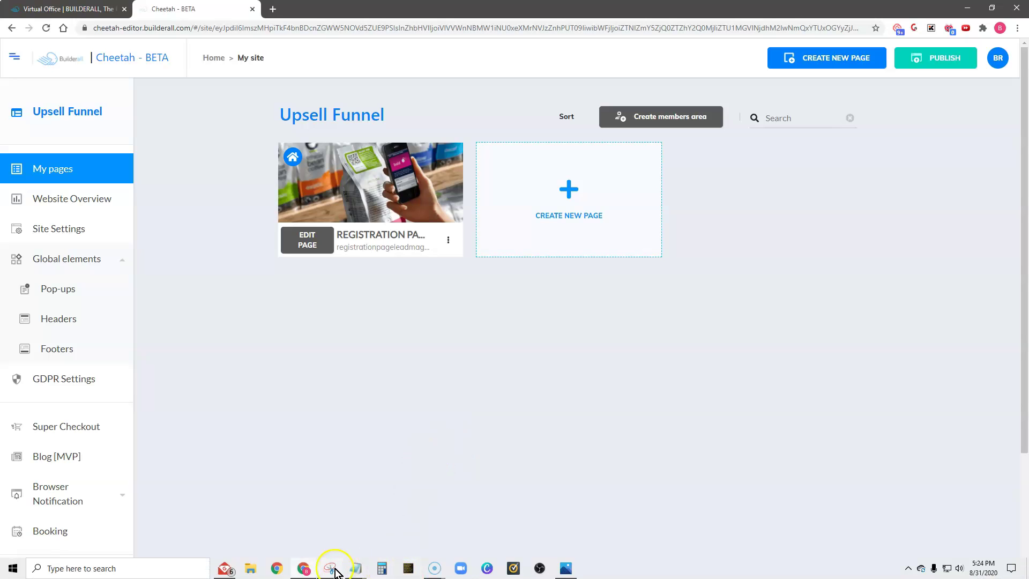
mouse_move(348, 572)
left_click(380, 509)
left_click_drag(584, 289, 660, 289)
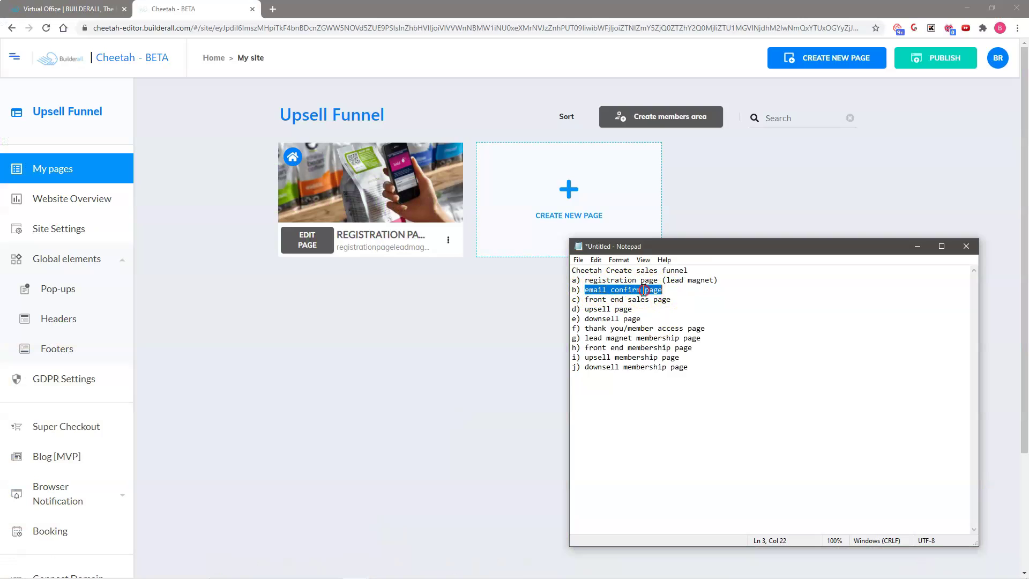
right_click(643, 290)
left_click(658, 323)
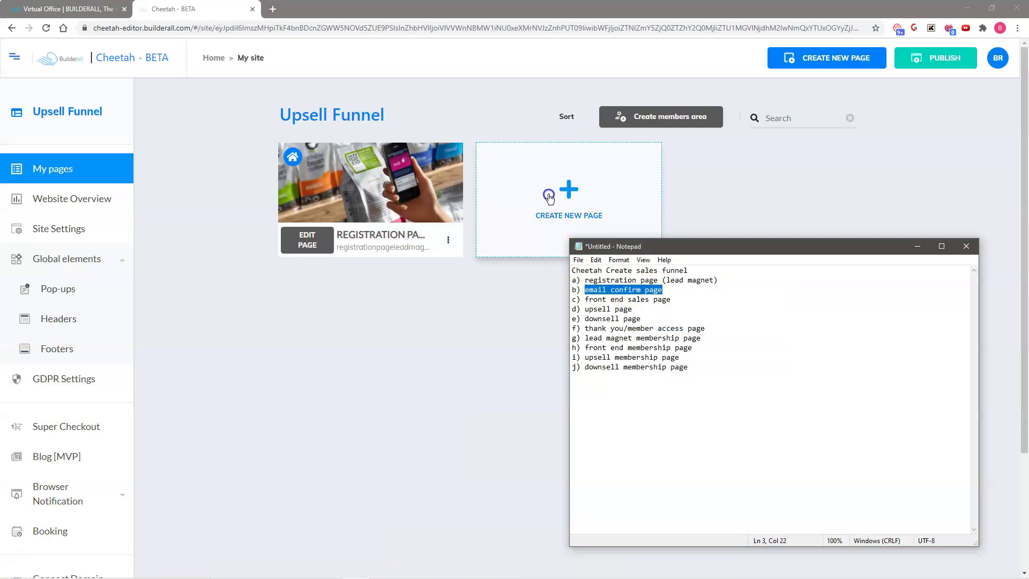
Step: Create a new page in the site with "email confirm page" as its name, title and description
left_click(548, 197)
scroll(445, 241, "up", 4)
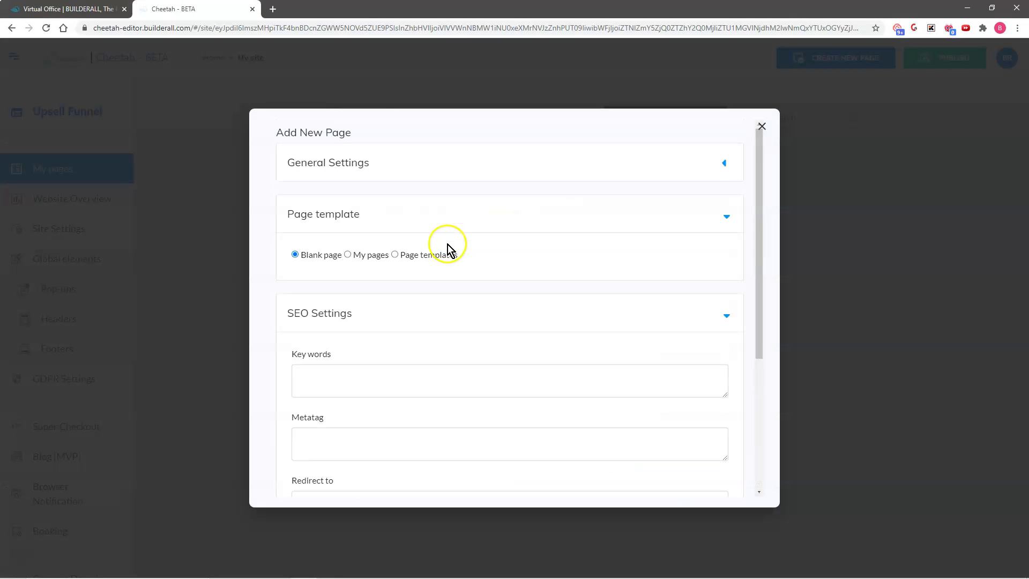
left_click(360, 162)
left_click(319, 224)
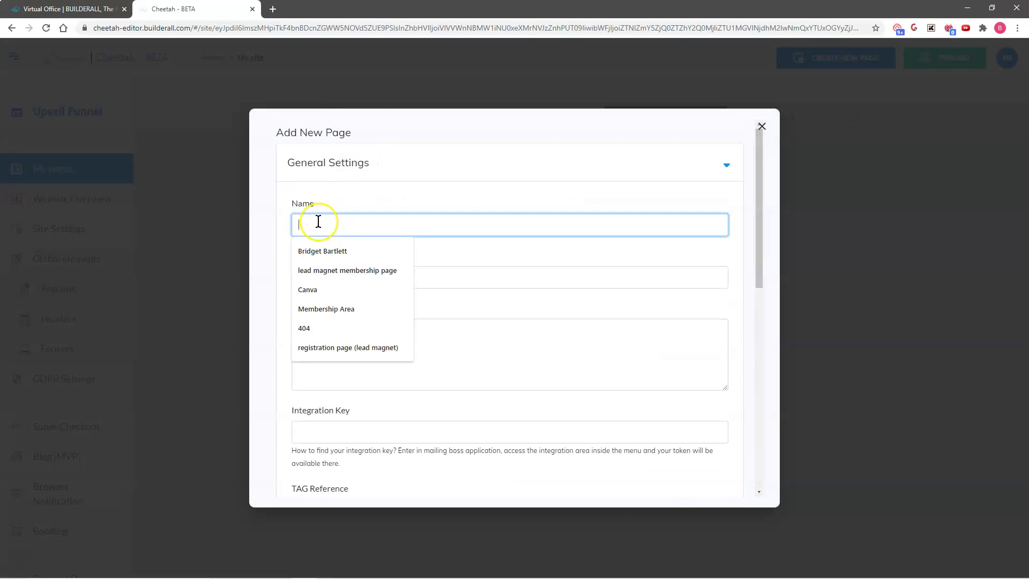
key("ctrl+v")
left_click(307, 276)
key("ctrl+v")
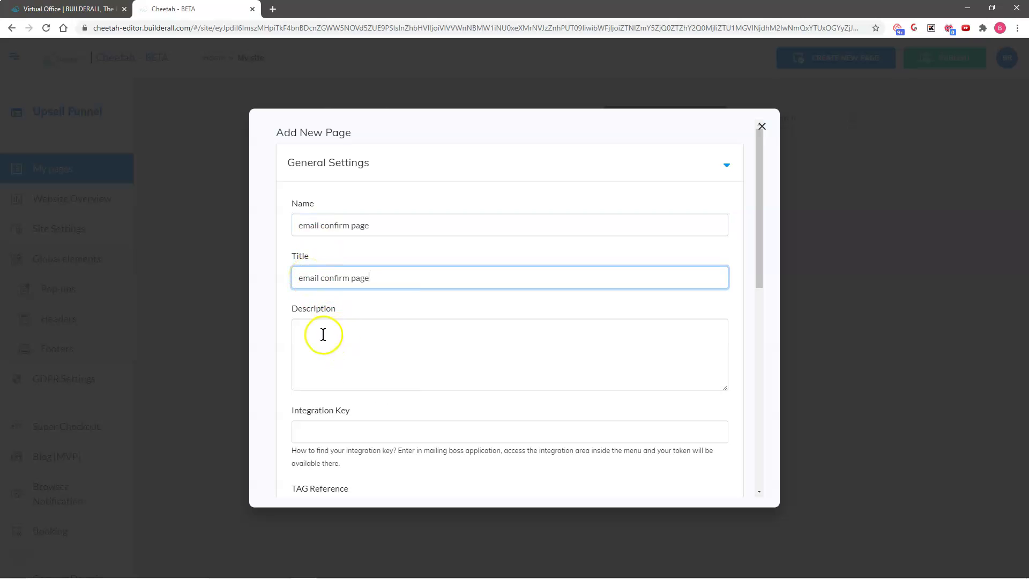
left_click(305, 340)
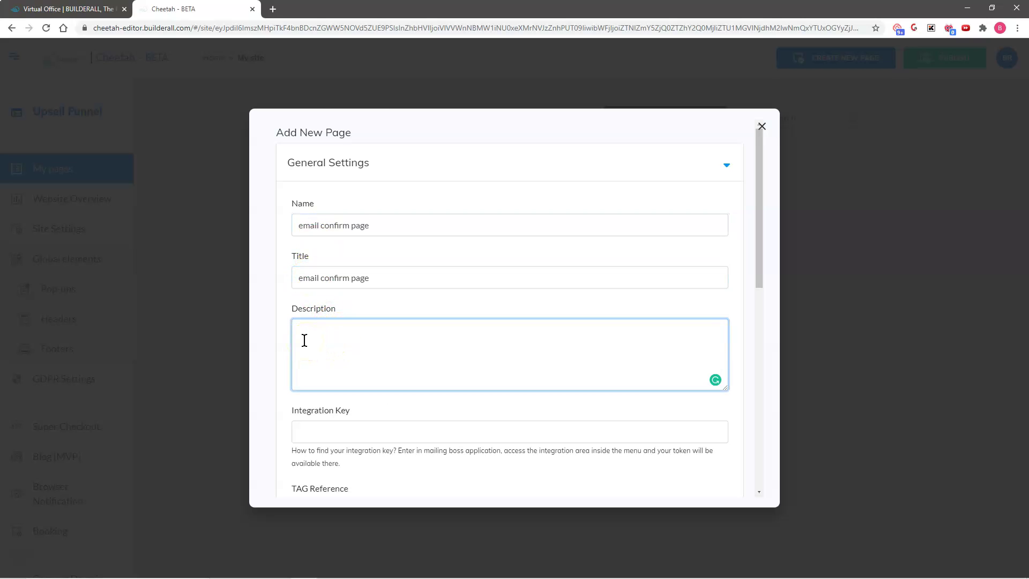
Step: Review the new page's script, template and SEO settings, keeping the Blank page template, and save the page
scroll(327, 350, "down", 3)
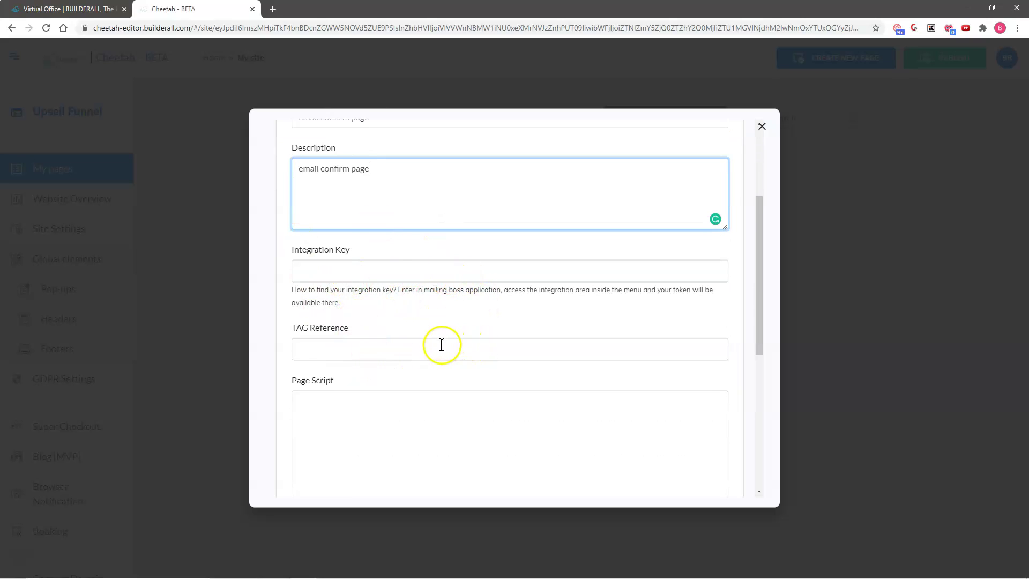
scroll(453, 349, "down", 3)
scroll(453, 348, "down", 1)
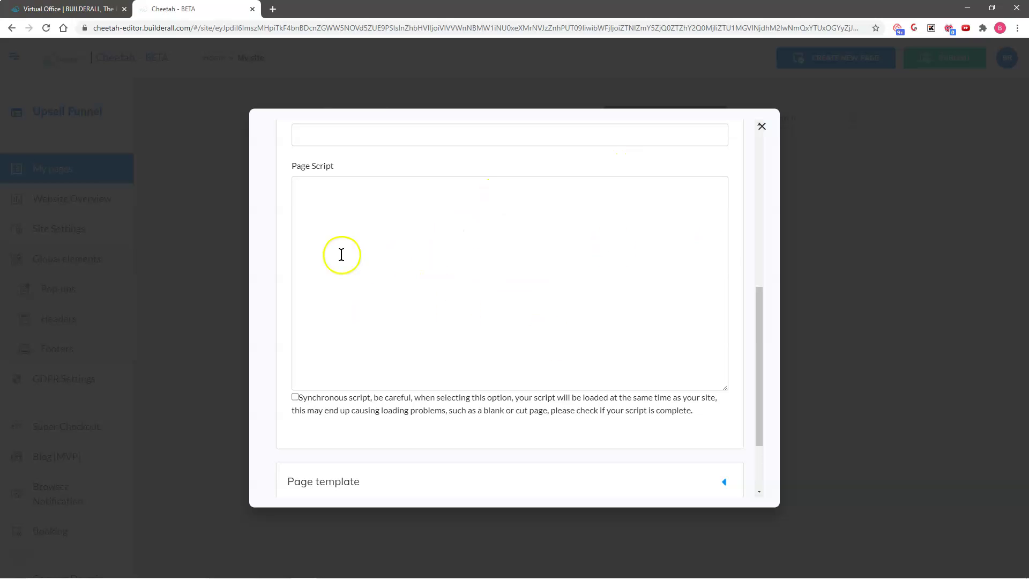
scroll(498, 381, "down", 2)
left_click(500, 385)
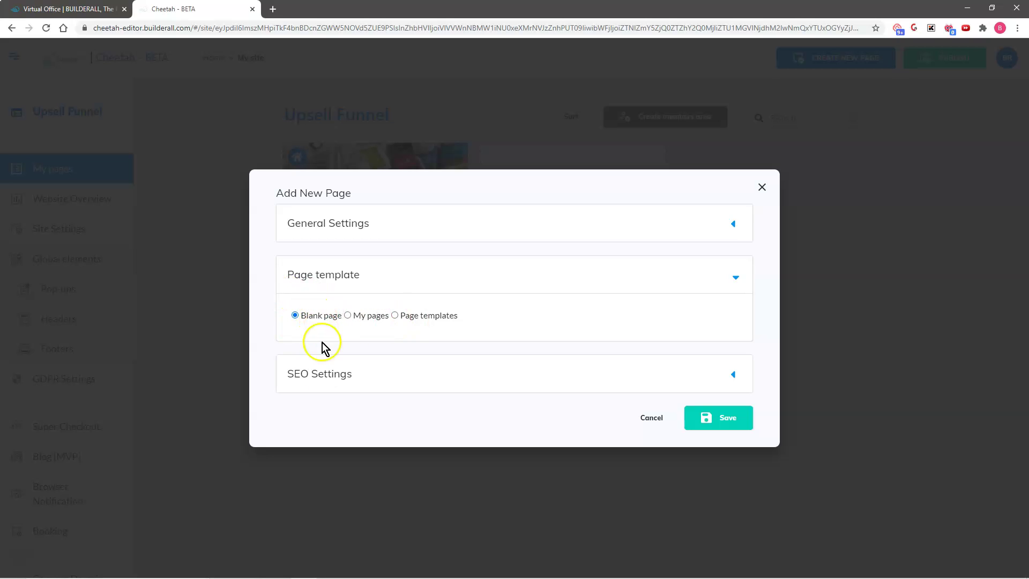
left_click(324, 379)
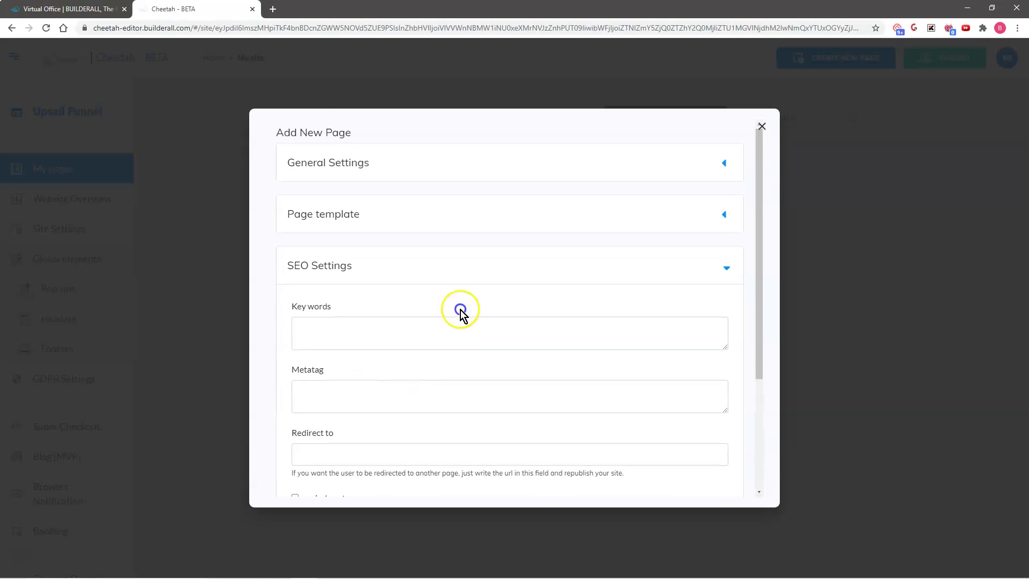
scroll(402, 283, "down", 2)
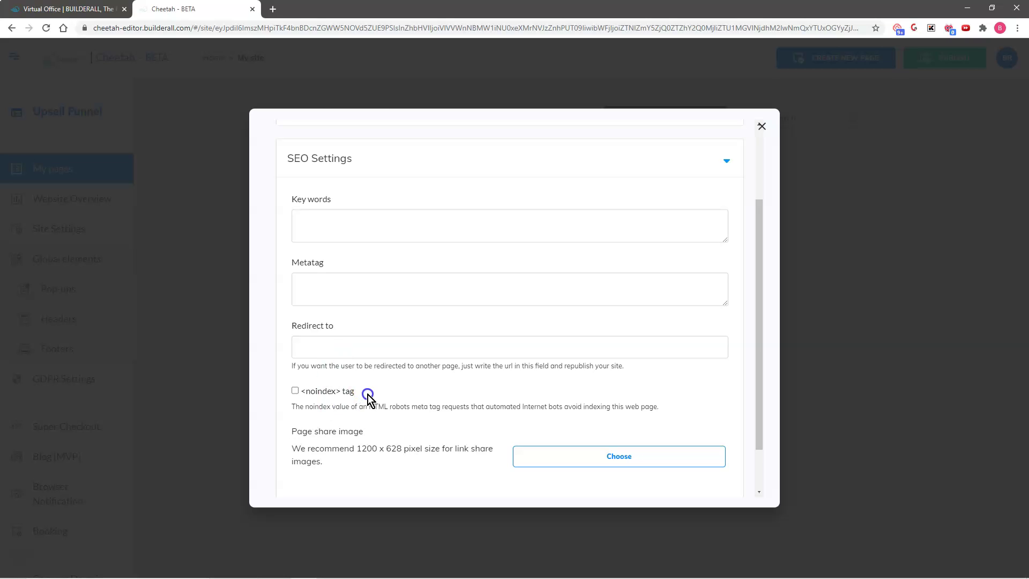
scroll(370, 394, "down", 1)
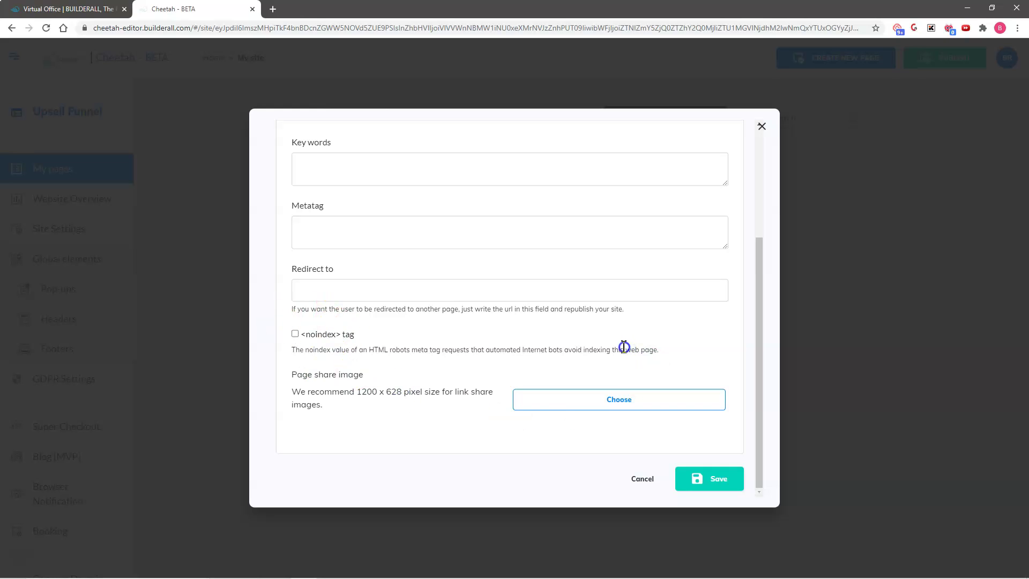
left_click(704, 485)
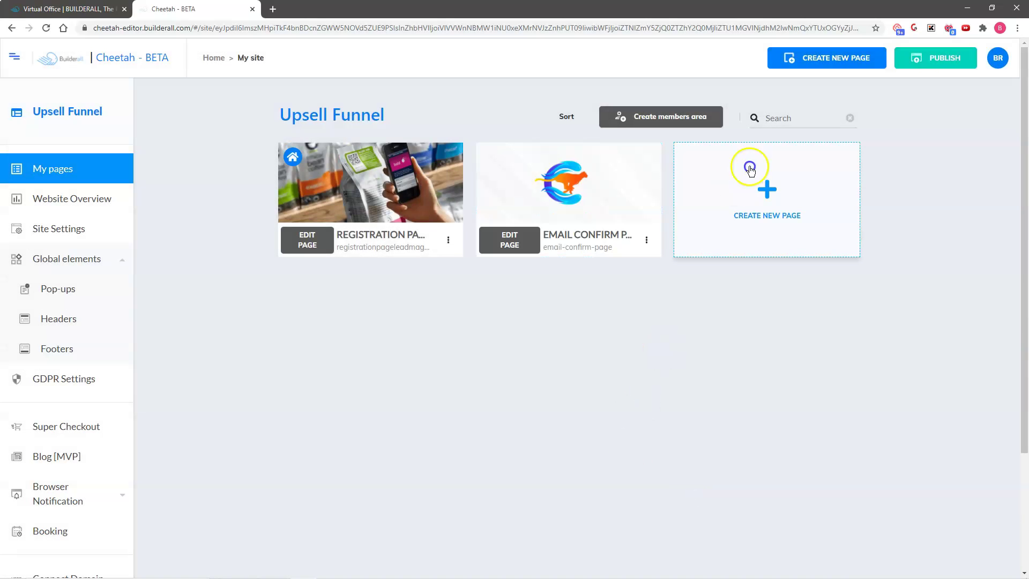
Step: Start another new page in the site and open its general settings
left_click(770, 198)
scroll(356, 244, "up", 3)
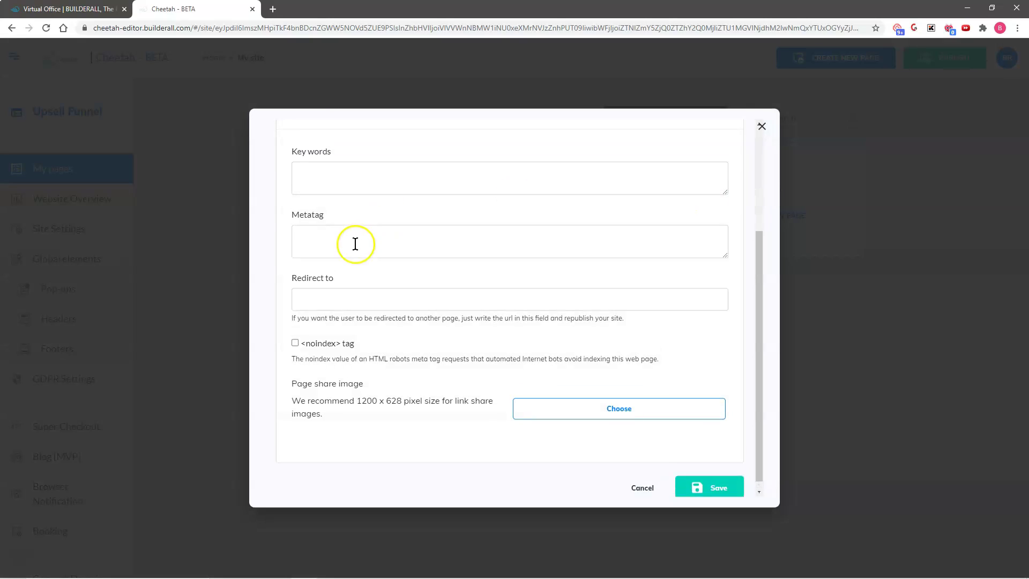
left_click(338, 155)
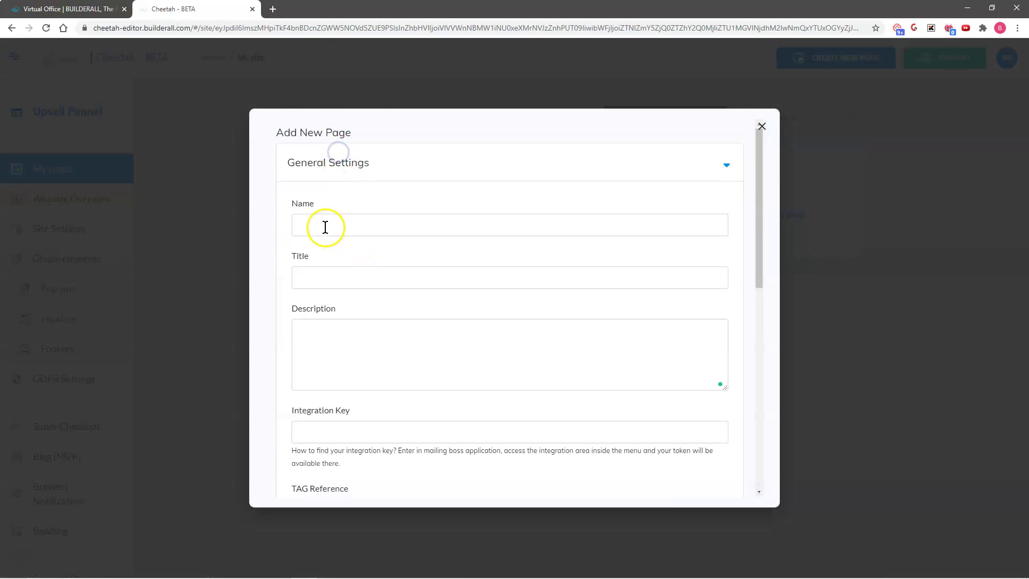
Step: Switch to the funnel outline in Notepad and copy "front end sales page"
mouse_move(326, 572)
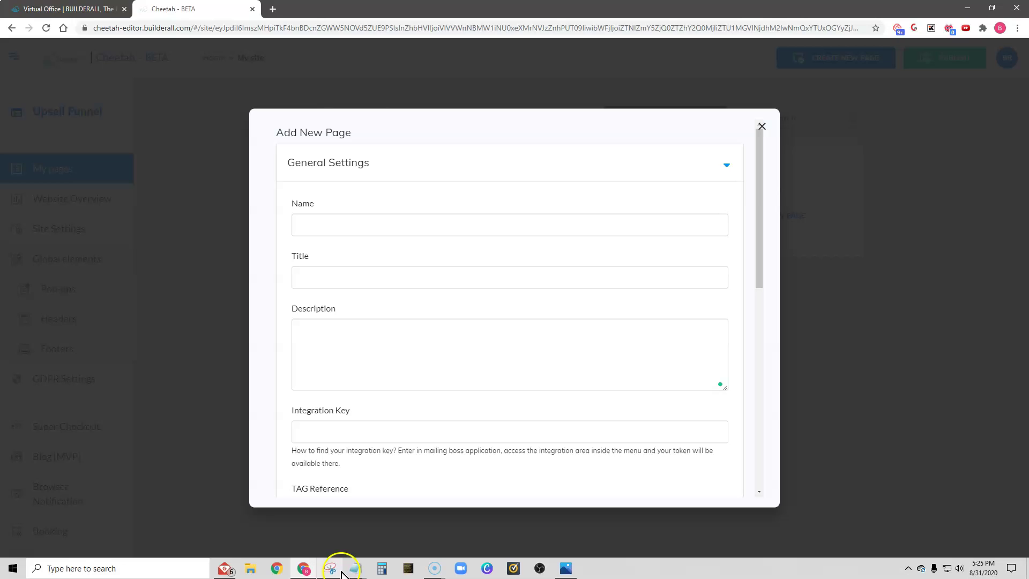
left_click(409, 525)
left_click_drag(584, 299, 670, 297)
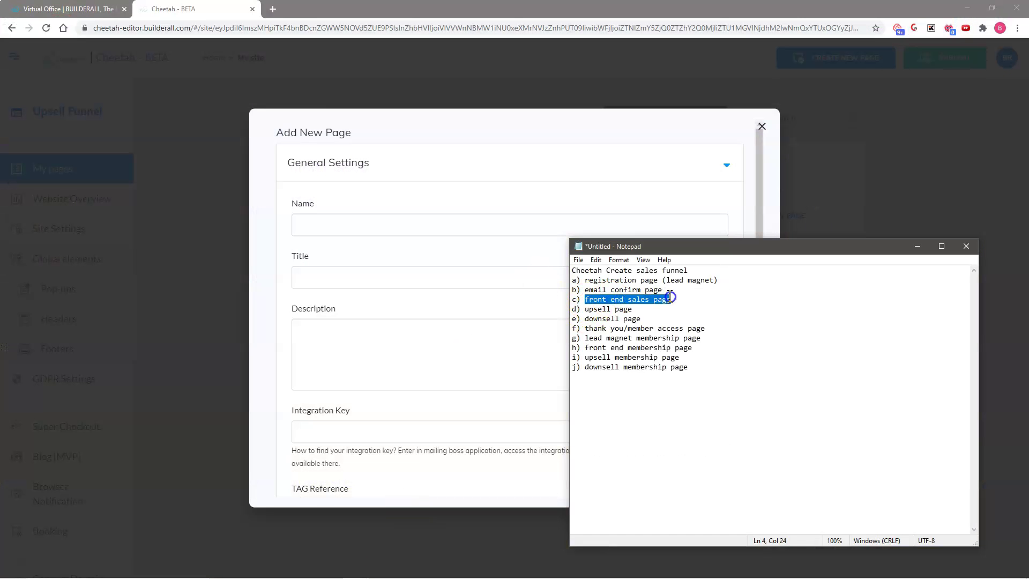
right_click(664, 300)
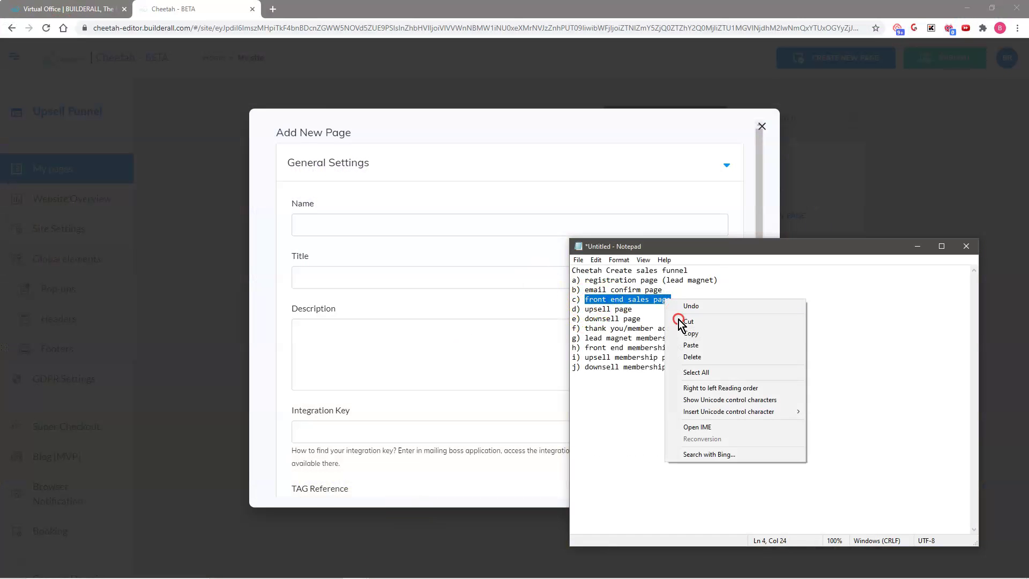
left_click(682, 333)
Step: Enter "front end sales page" as the new page's name, title and description
left_click(326, 226)
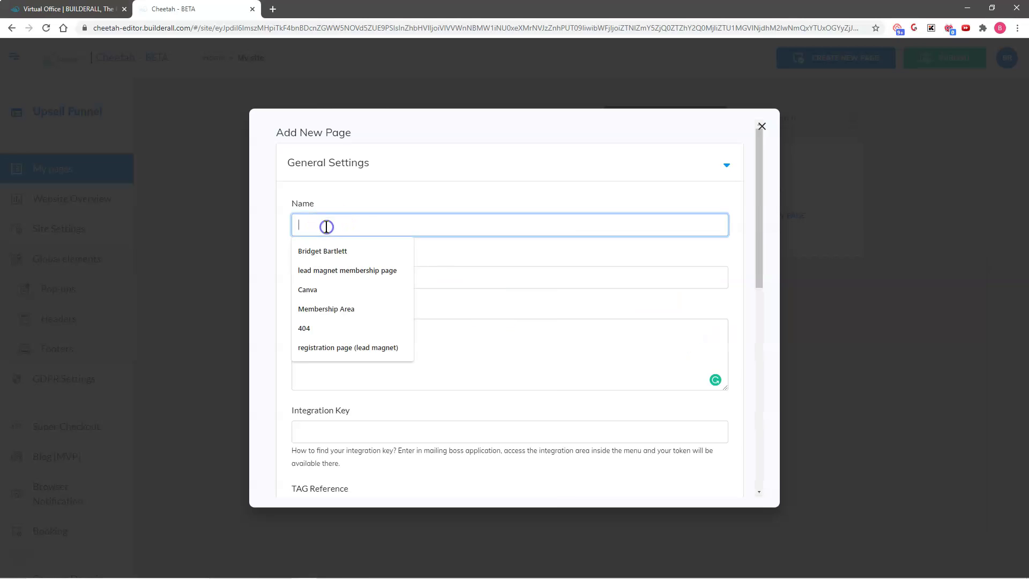
key("ctrl+v")
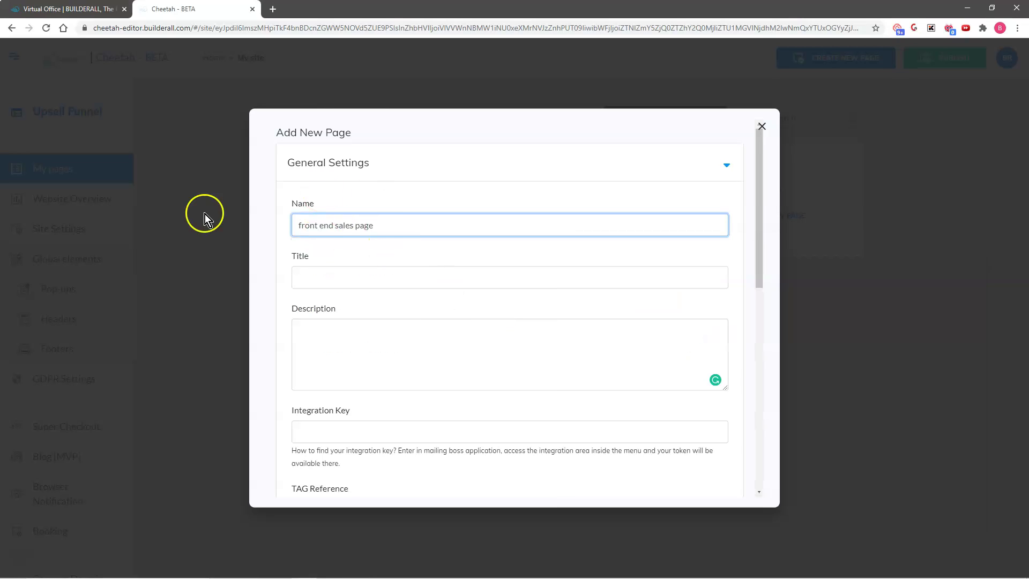
left_click(323, 279)
key("ctrl+v")
left_click(328, 331)
key("ctrl+v")
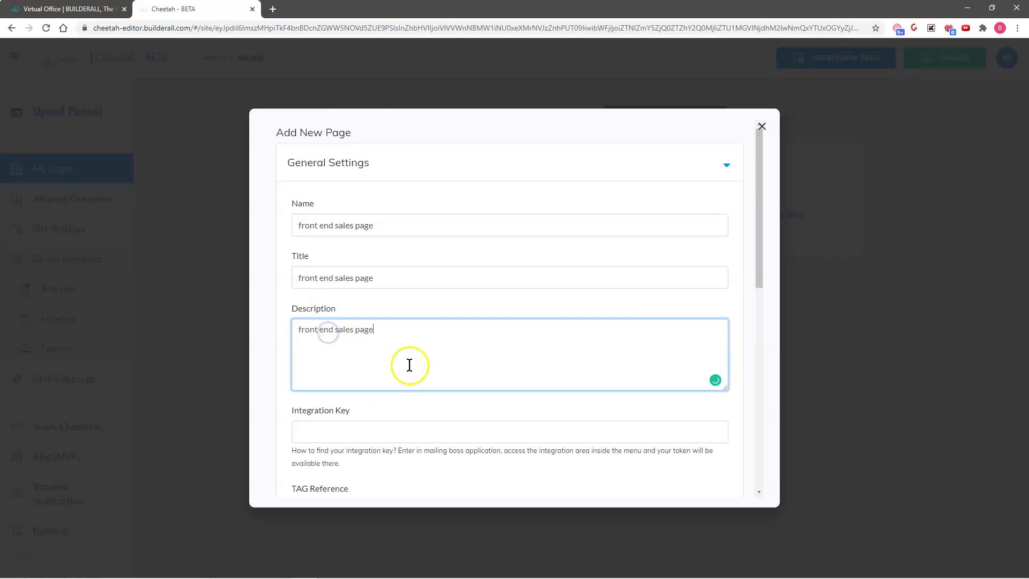
Step: Review the front end sales page's script, template and SEO settings, keeping the Blank page template, and save the page
scroll(408, 365, "down", 4)
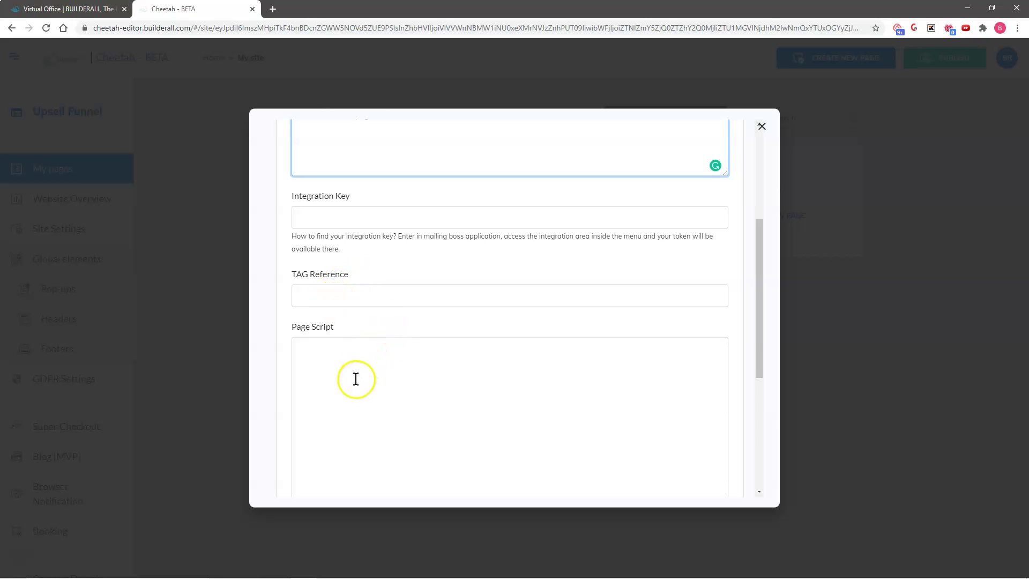
scroll(356, 378, "down", 5)
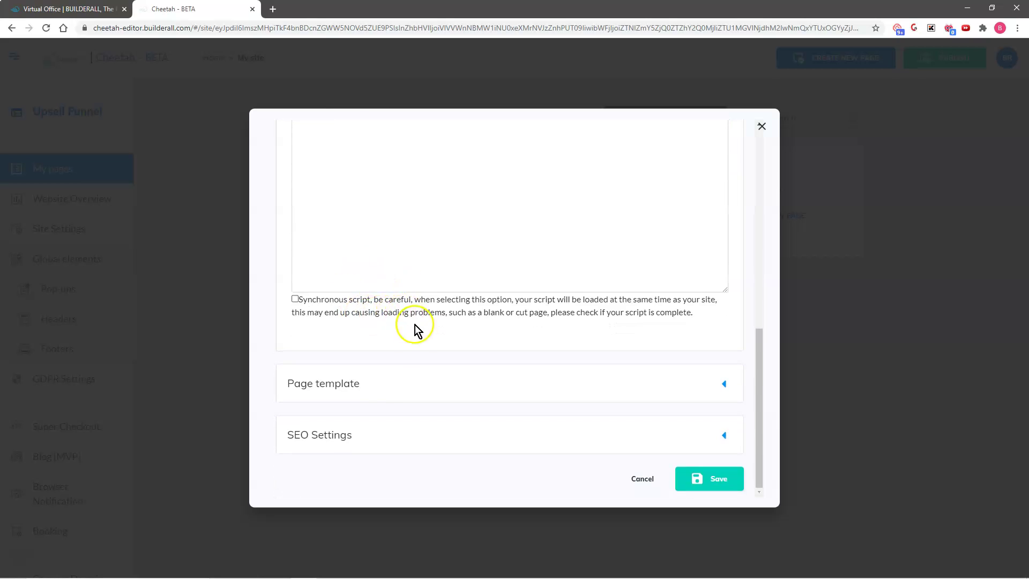
left_click(370, 383)
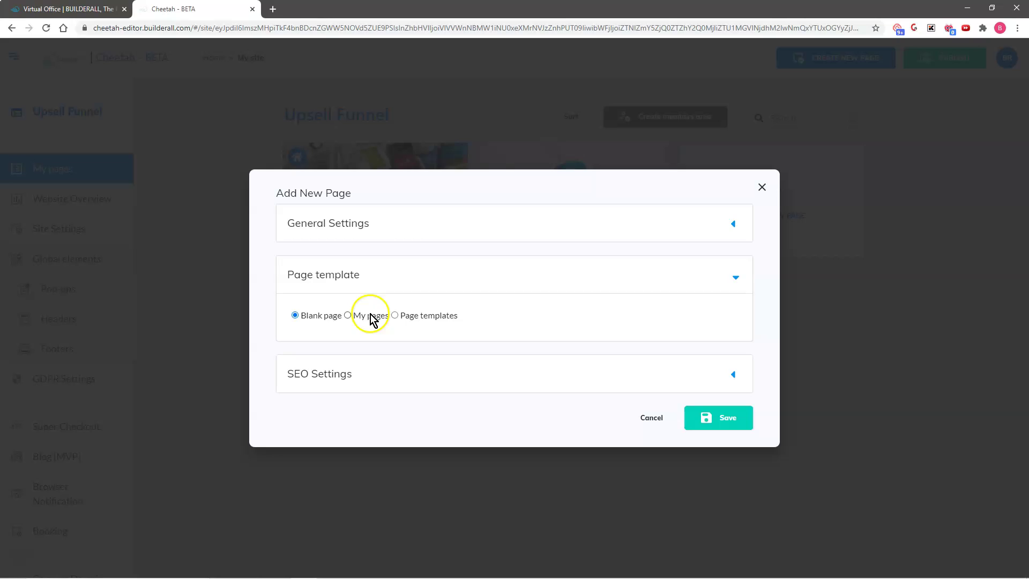
left_click(345, 378)
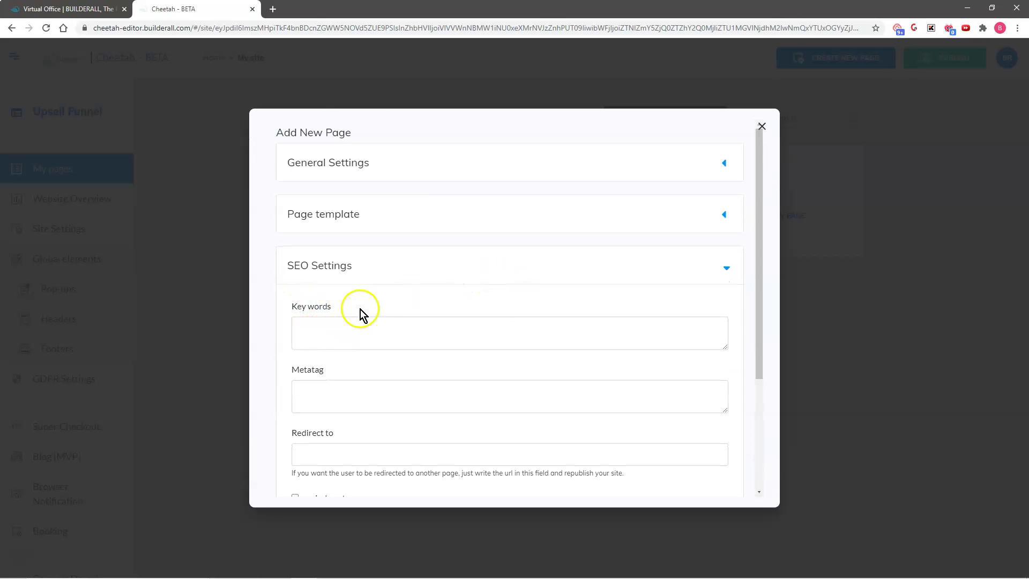
scroll(344, 340, "down", 3)
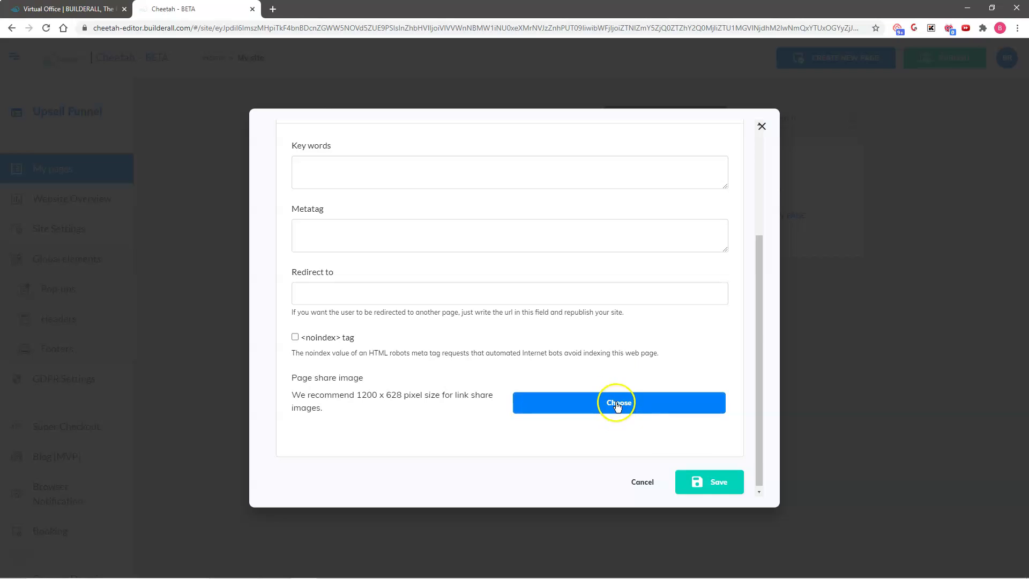
left_click(717, 485)
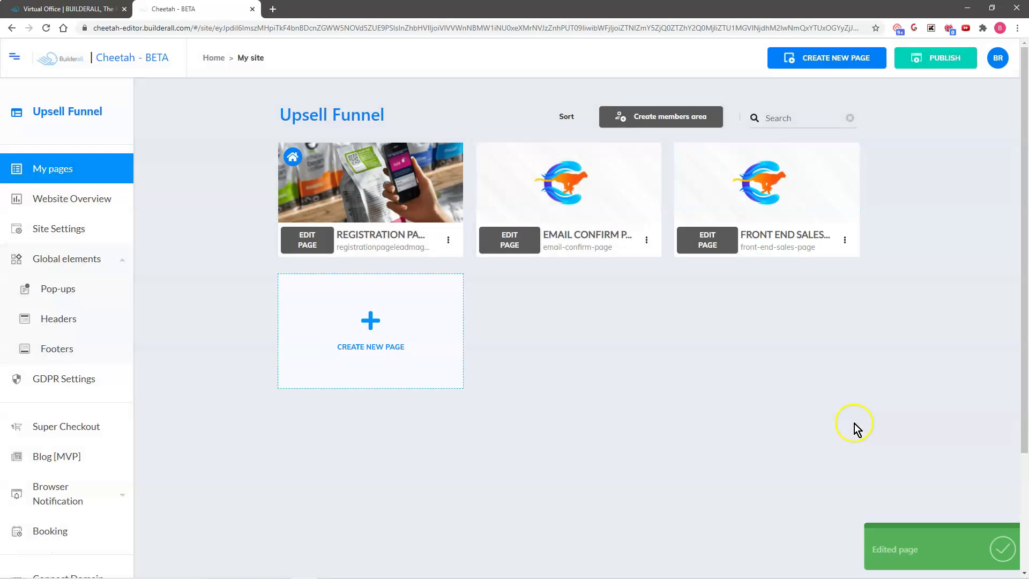
Step: Review the pages still to create in the Notepad outline, from "upsell page" to "downsell membership page"
left_click(357, 568)
left_click_drag(804, 375, 814, 337)
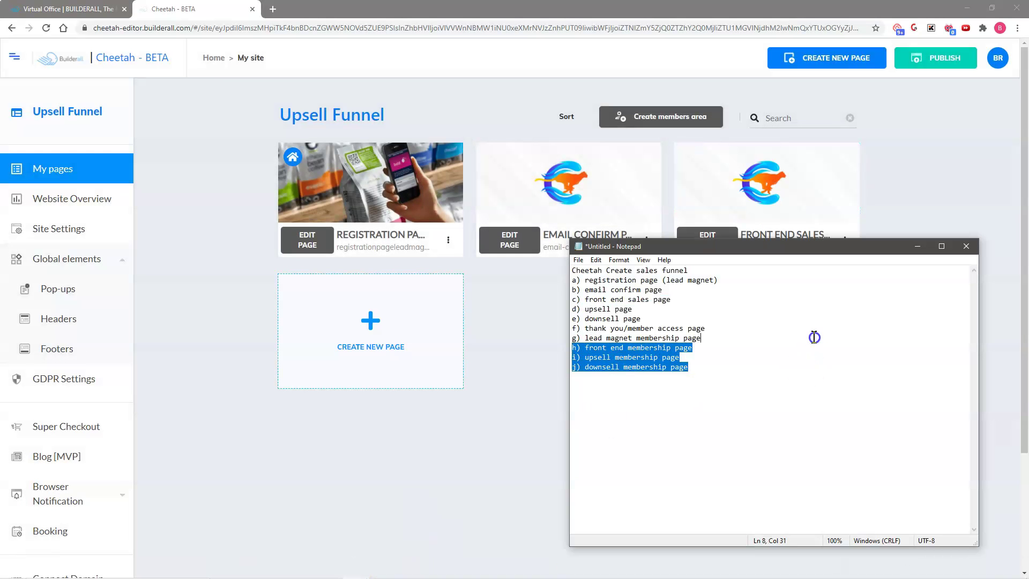
left_click(777, 330)
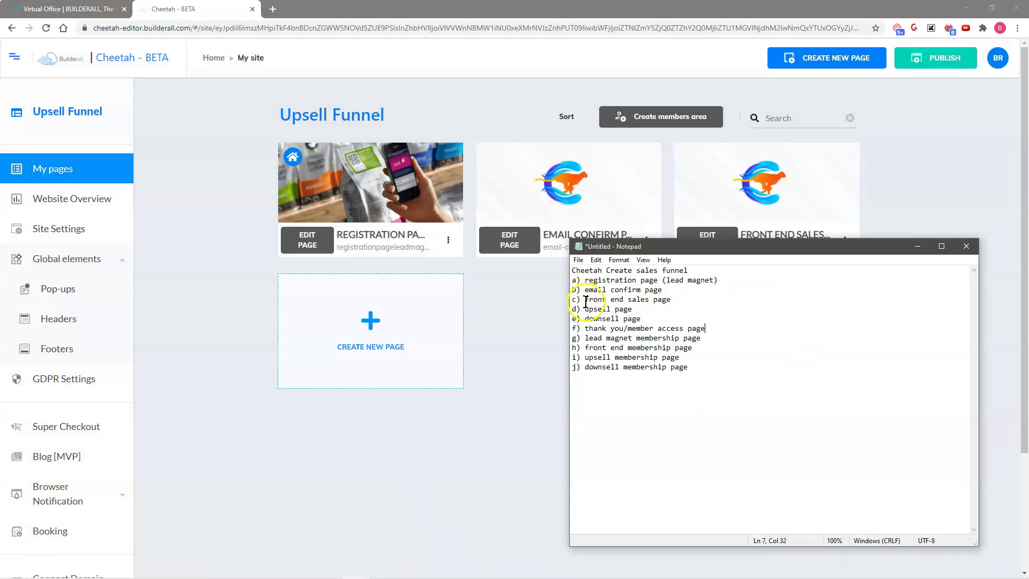
left_click_drag(584, 310, 689, 367)
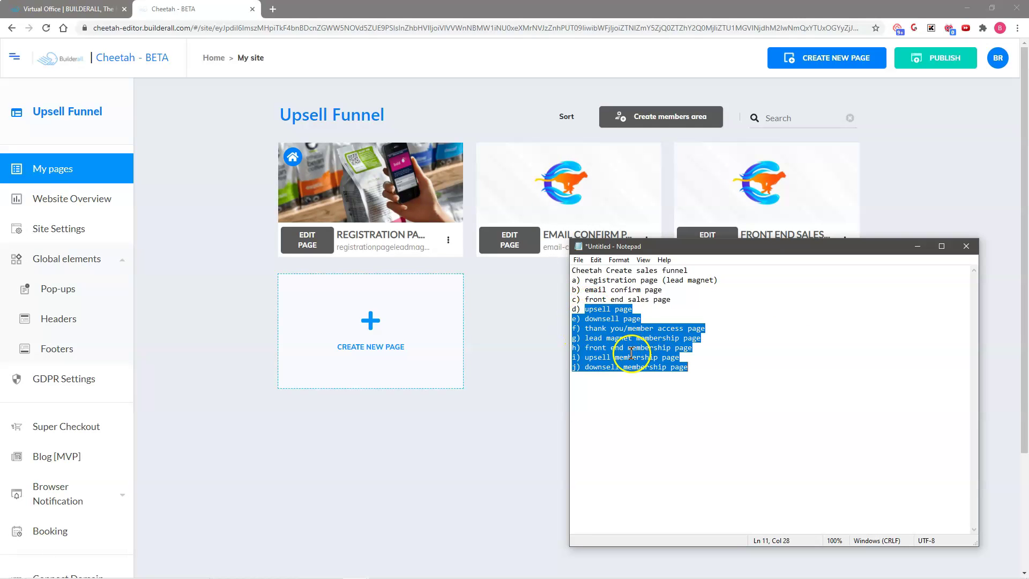
left_click(637, 395)
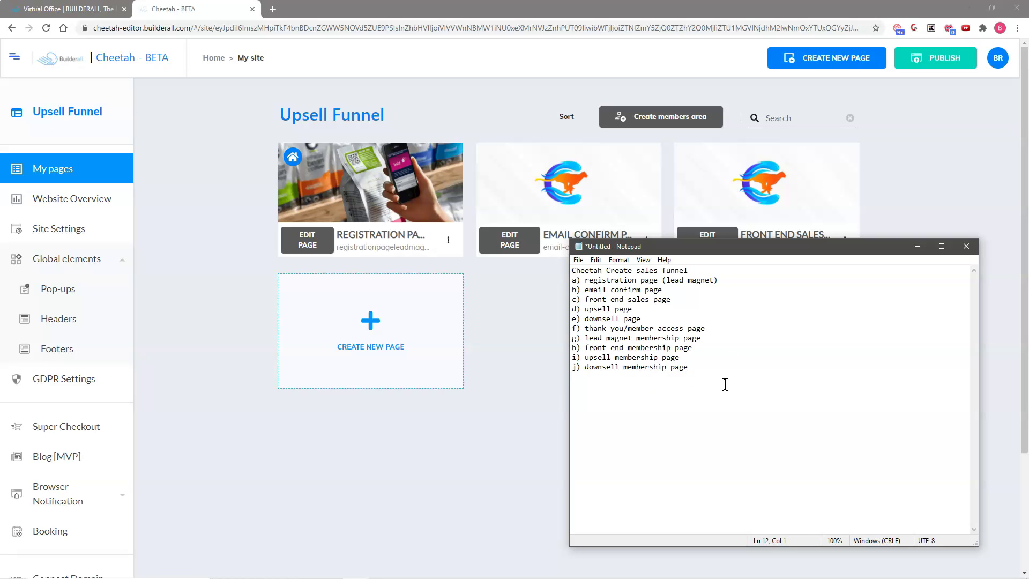
Step: Copy "upsell page" from the Notepad outline and create a new site page with that name
left_click_drag(585, 309, 632, 309)
right_click(625, 309)
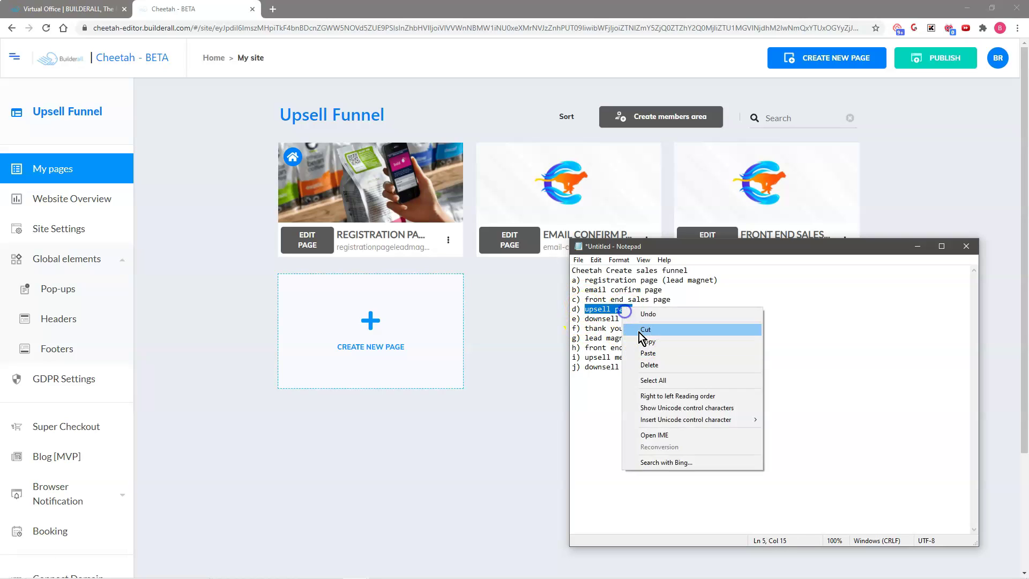
left_click(642, 341)
left_click(370, 330)
left_click(315, 221)
key("ctrl+v")
scroll(412, 358, "down", 9)
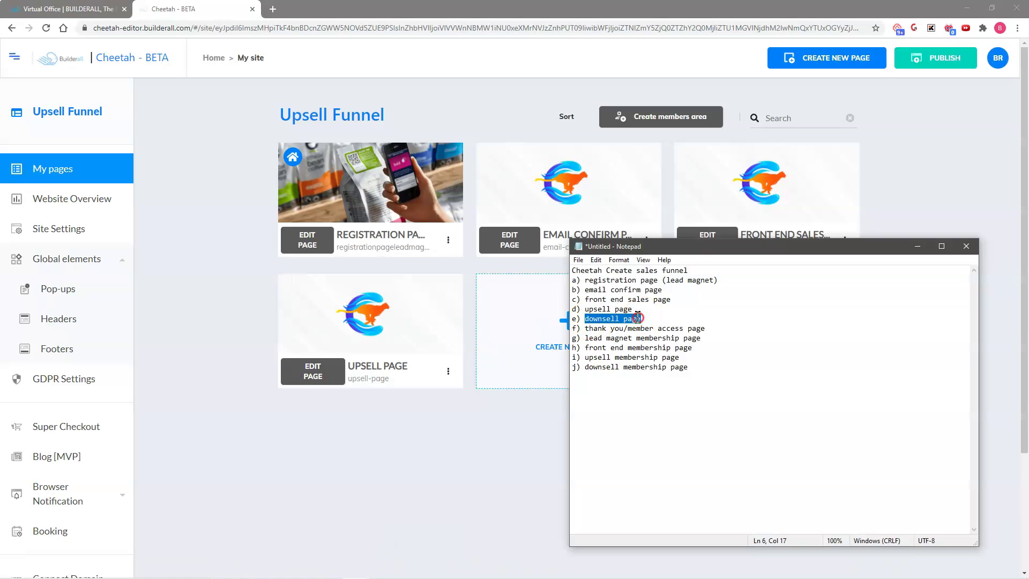
Step: Create the remaining outline pages in the site: downsell, thank you/member access, and the lead magnet, front end, upsell and downsell membership pages
left_click_drag(585, 328, 631, 332)
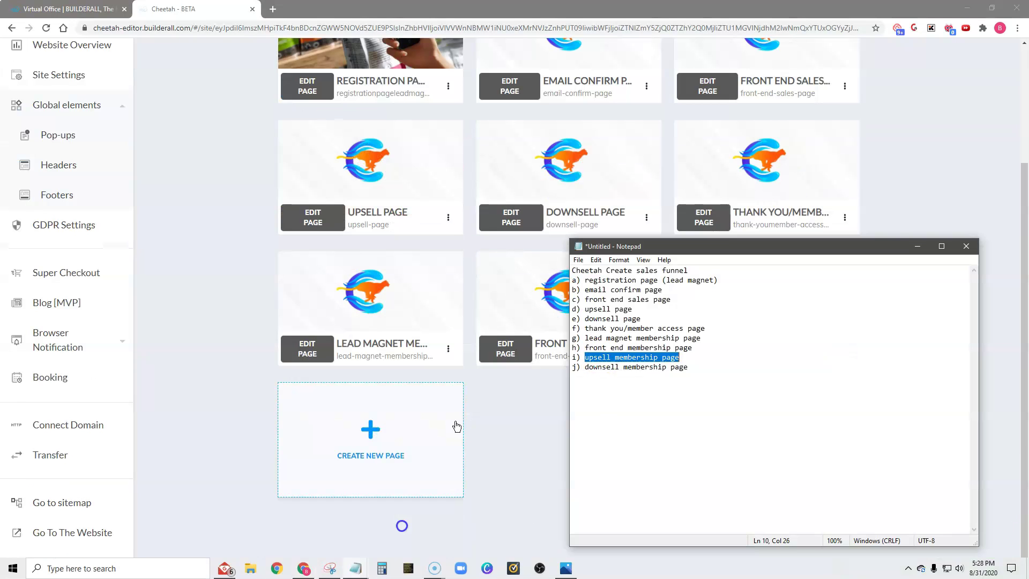
left_click_drag(580, 429, 688, 429)
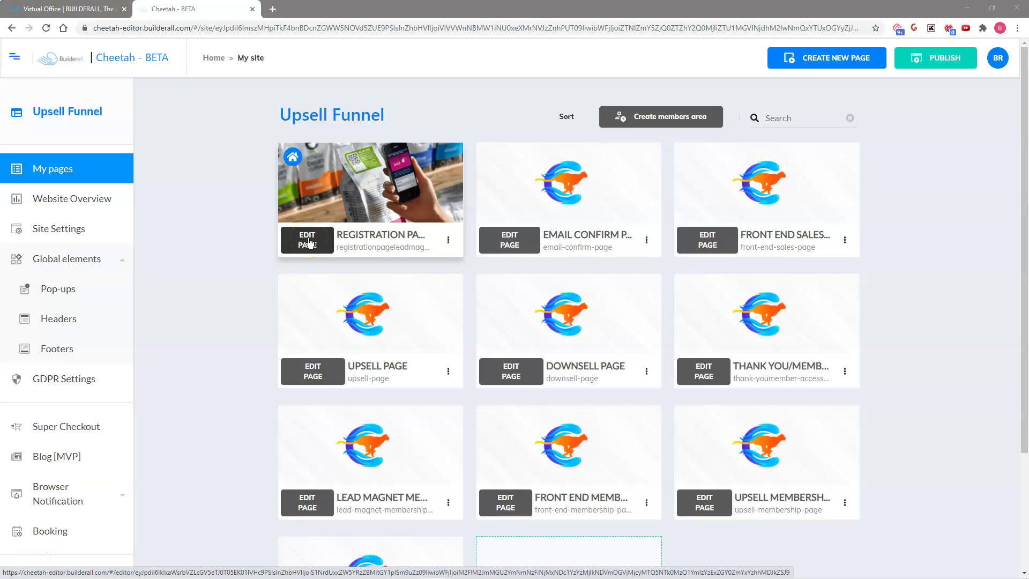
Step: Open the registration page in the editor and add a blank panel to it
left_click(308, 240)
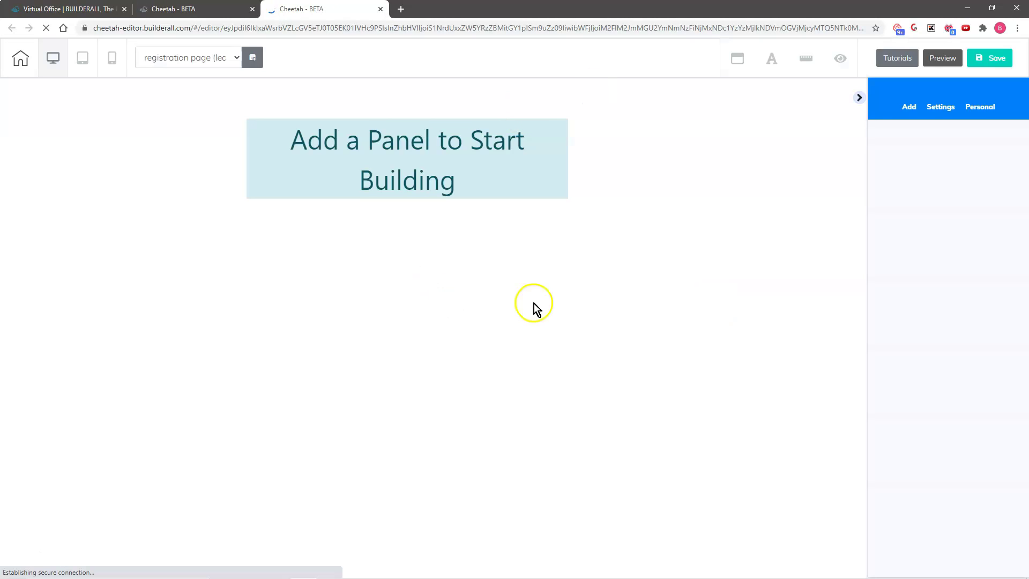
left_click(907, 109)
left_click(917, 140)
left_click(924, 207)
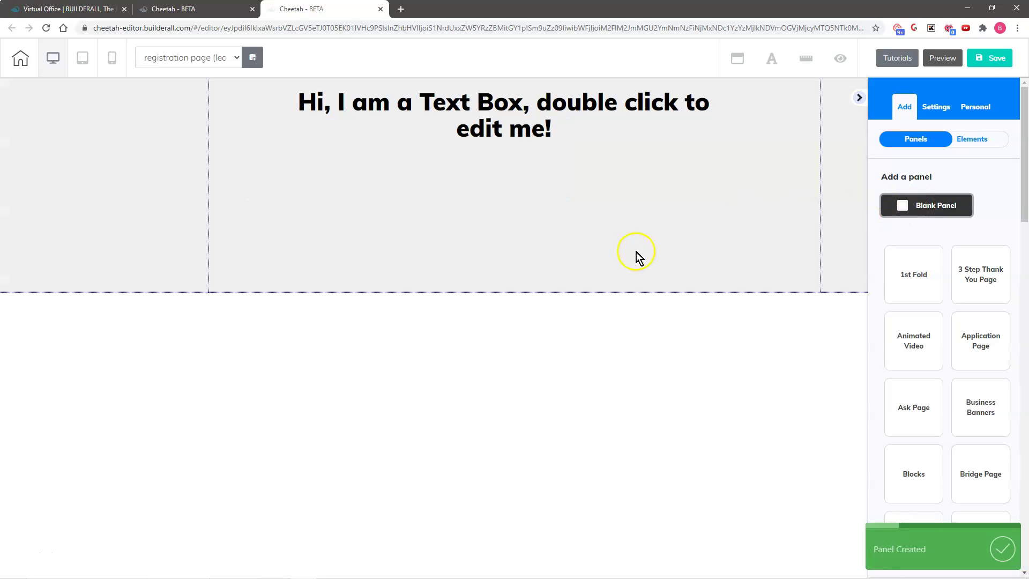
Step: Start editing the panel's text box and get "registration page (lead magnet)" from the Notepad outline
left_click(395, 126)
double_click(322, 127)
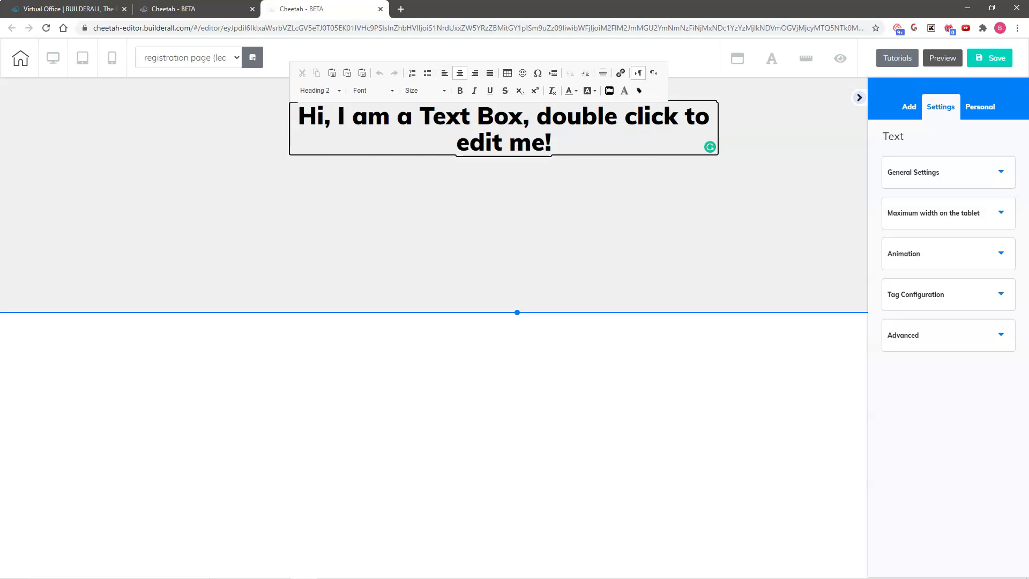
key("alt+Tab")
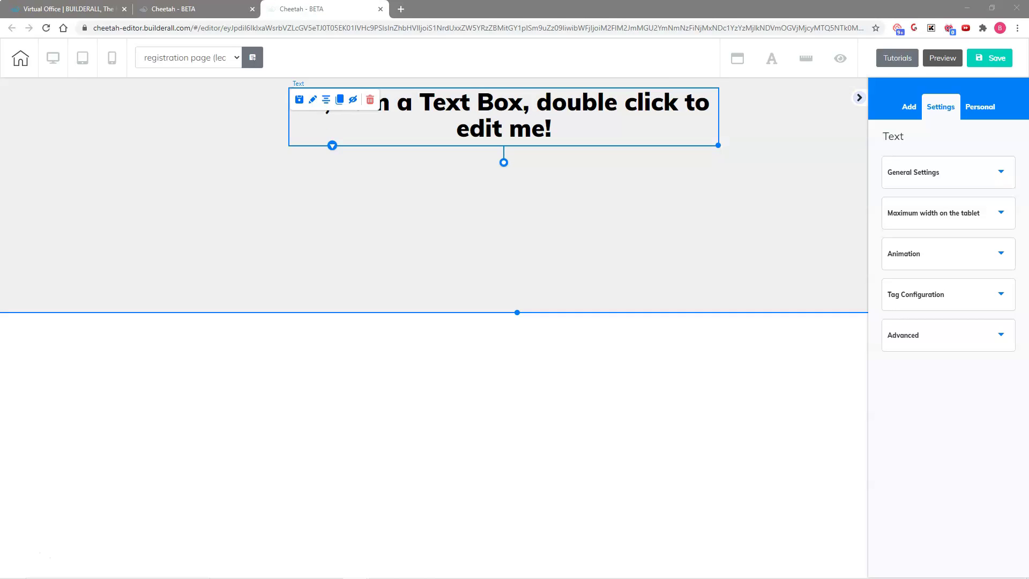
left_click_drag(0, 265, 456, 188)
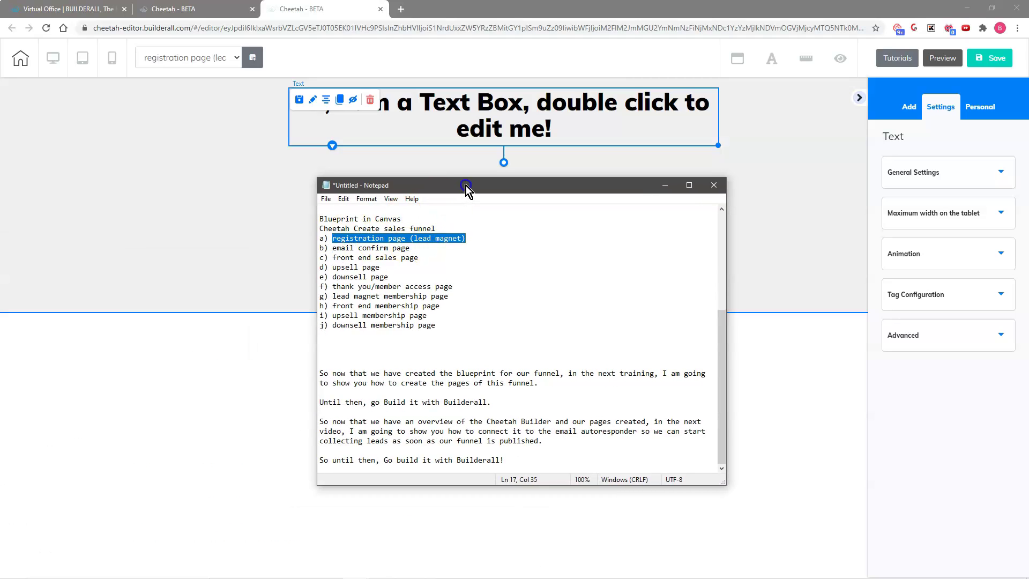
left_click(663, 185)
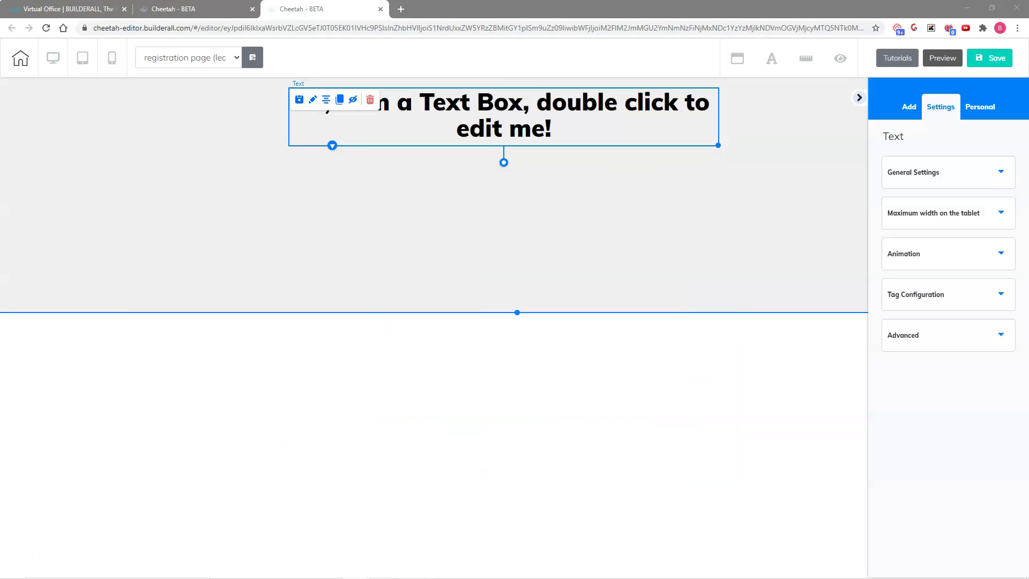
Step: Replace the text box's placeholder text with "registration page (lead magnet)"
left_click(535, 131)
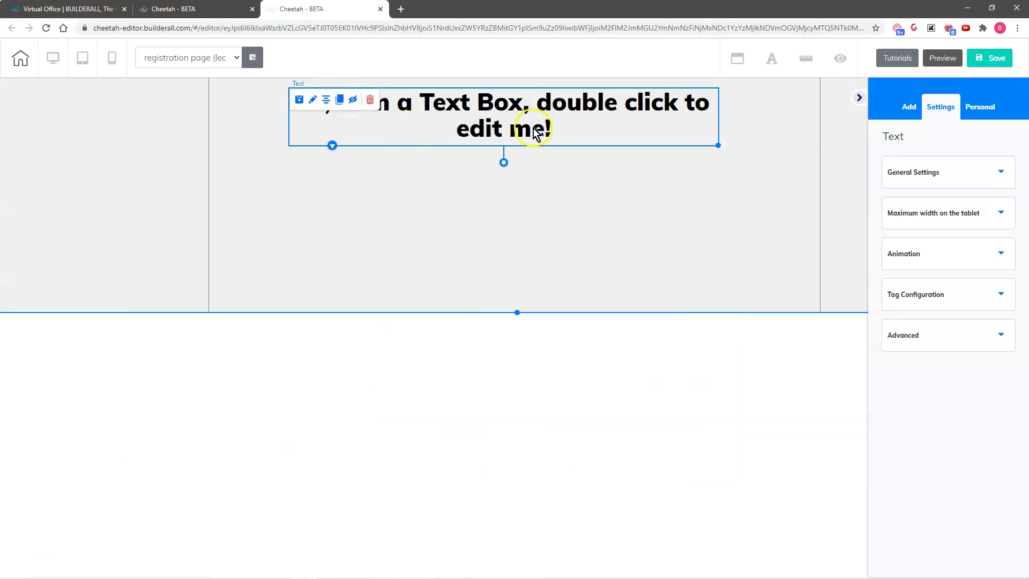
double_click(489, 132)
left_click_drag(303, 117, 572, 141)
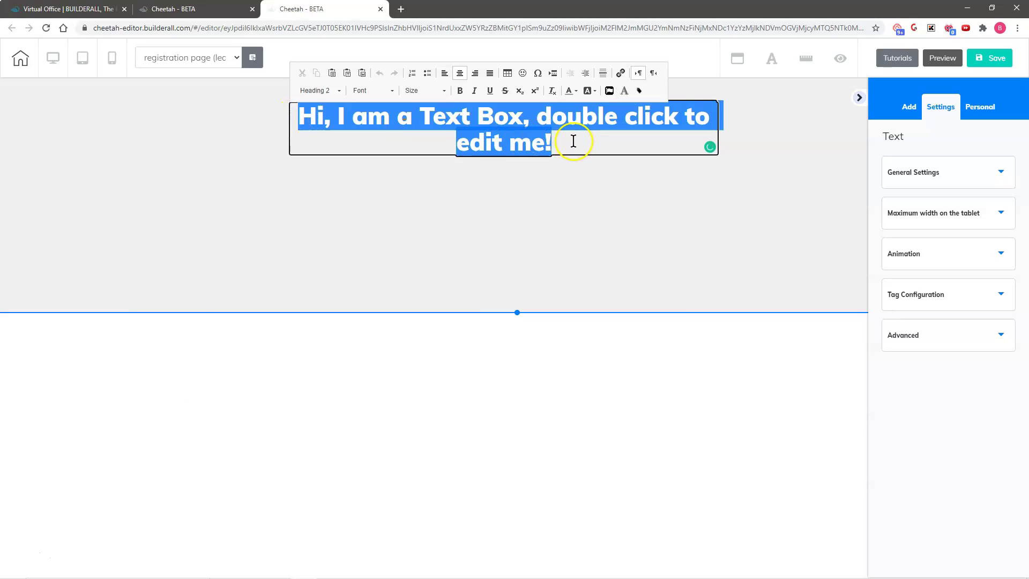
type("registration page (lead magnet)")
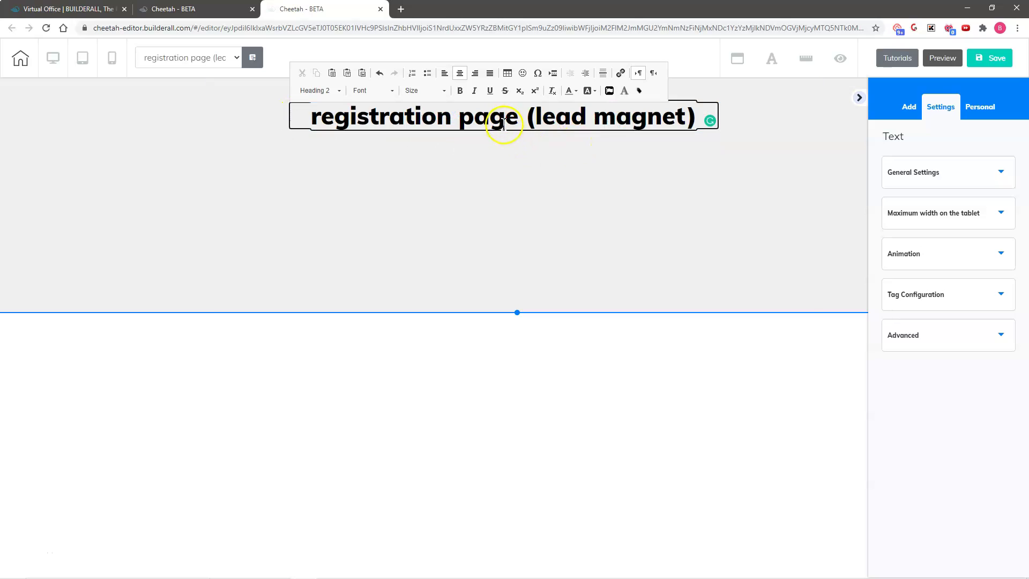
Step: Finish editing the heading, save the registration page and publish the site
left_click(492, 155)
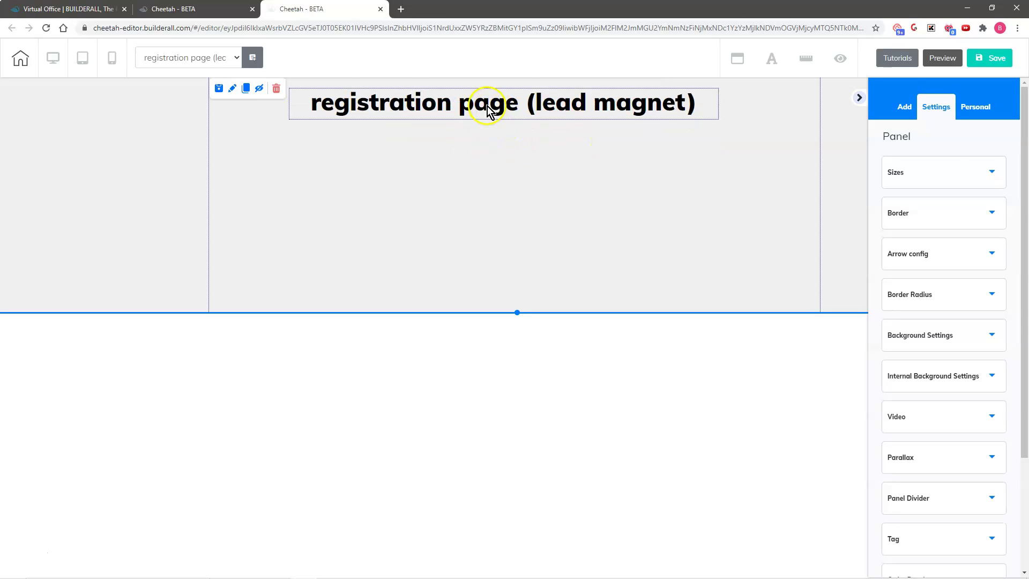
left_click(989, 59)
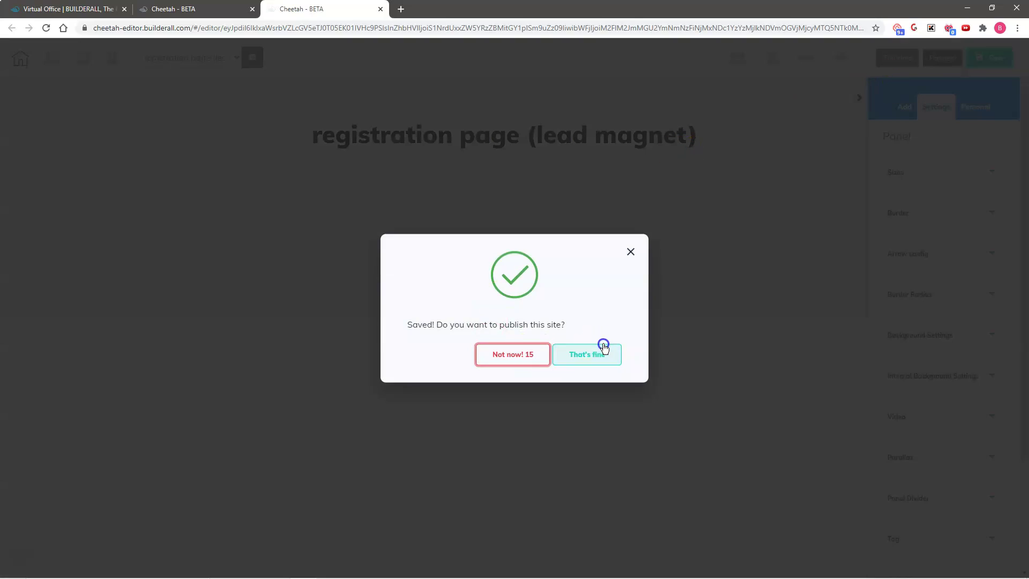
left_click(599, 349)
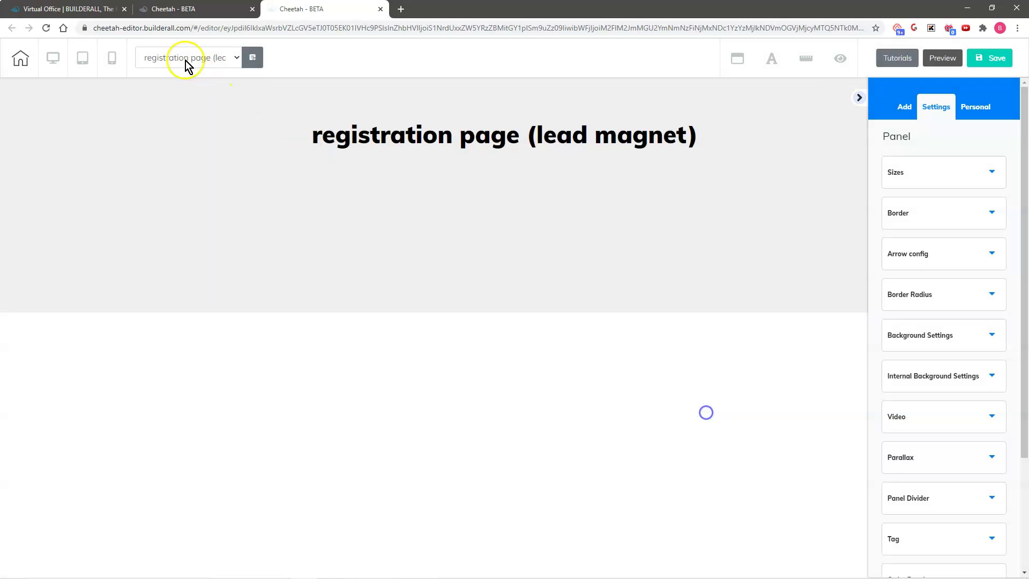
Step: Switch the editor to the email confirm page and add a blank panel to it
left_click(185, 58)
left_click(190, 87)
left_click(485, 326)
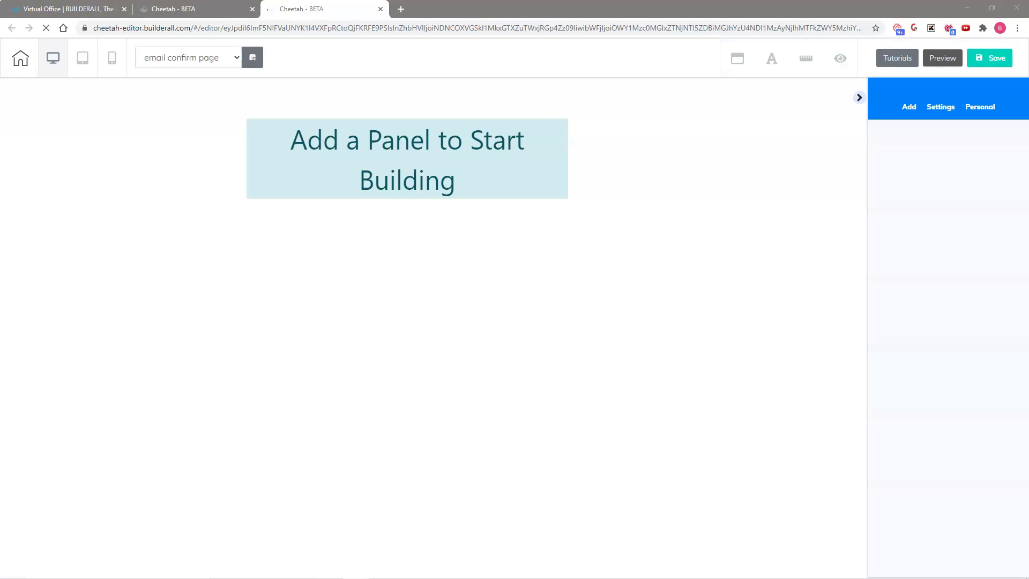
left_click(909, 107)
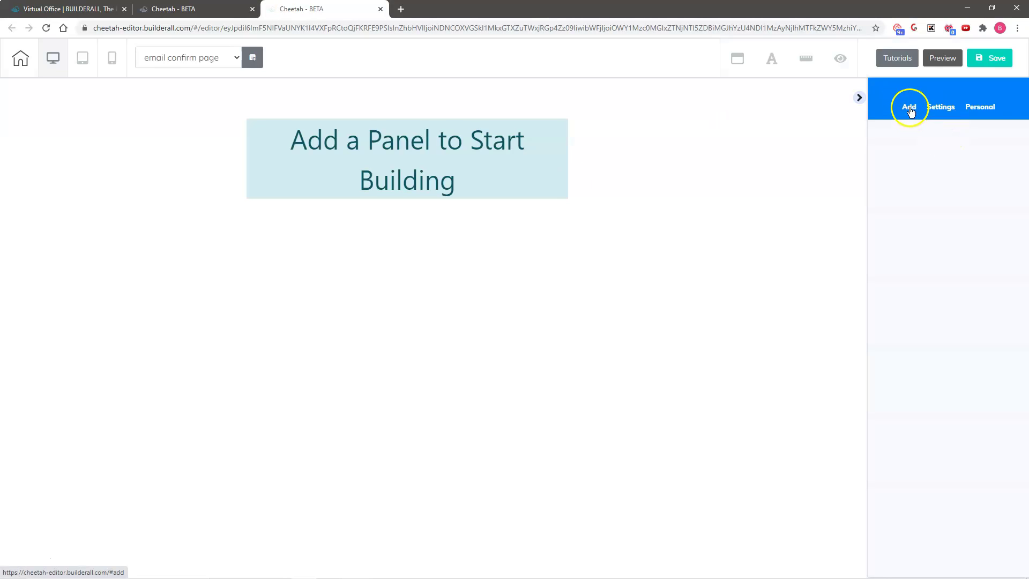
left_click(917, 138)
left_click(939, 212)
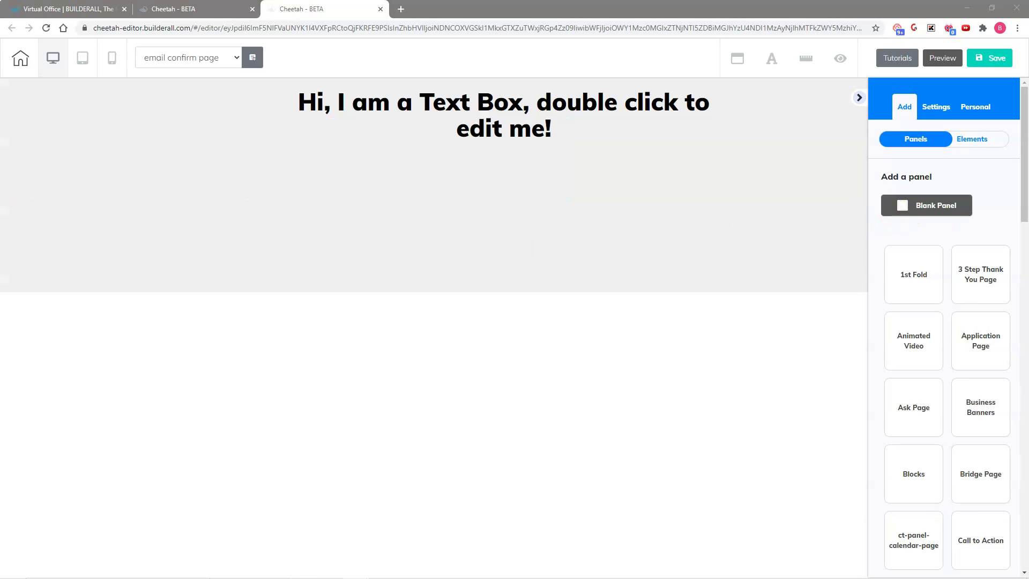
Step: Switch to Notepad and copy "email confirm page" from the funnel outline
key("alt+Tab")
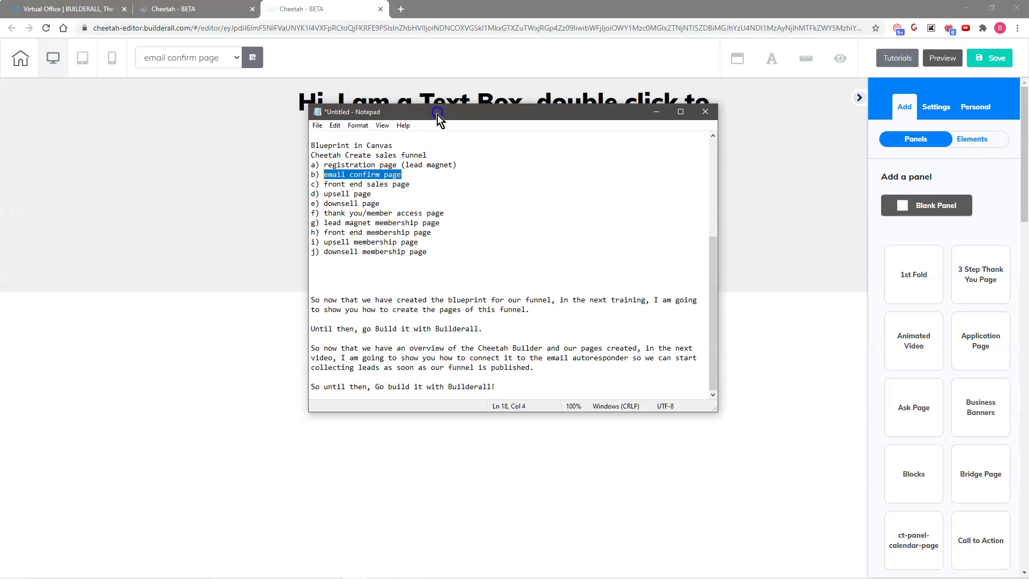
right_click(359, 170)
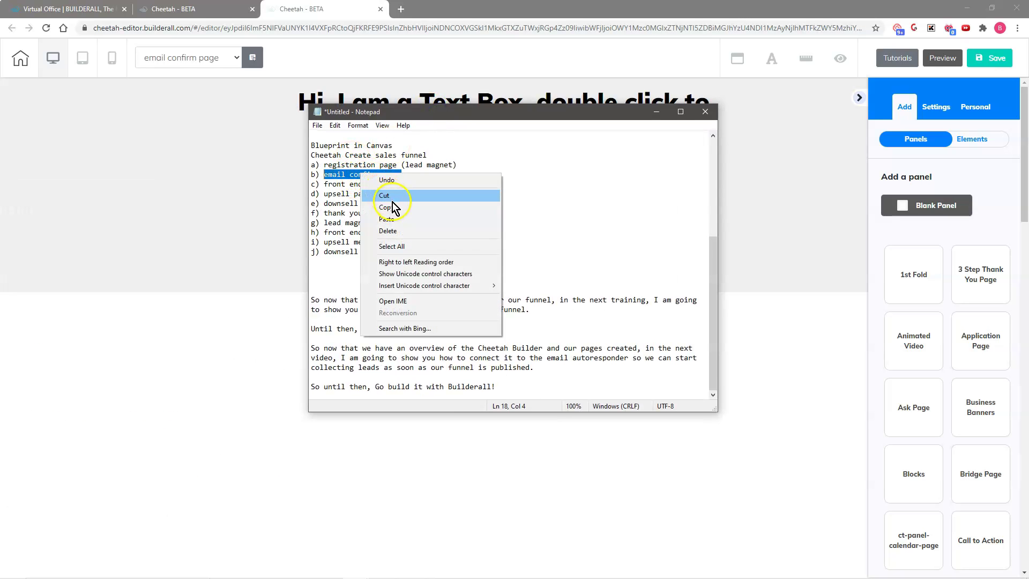
left_click(393, 205)
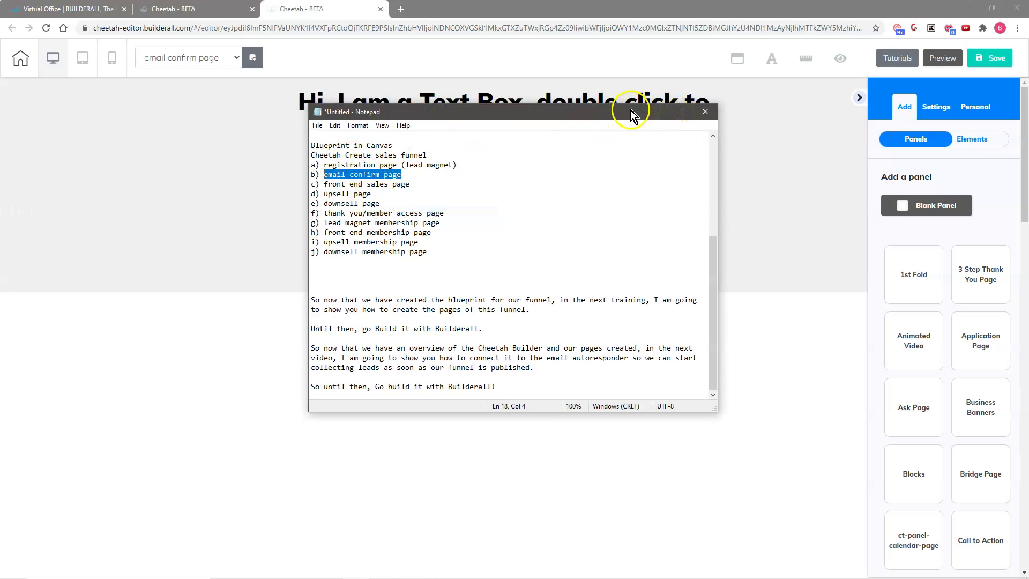
left_click(656, 111)
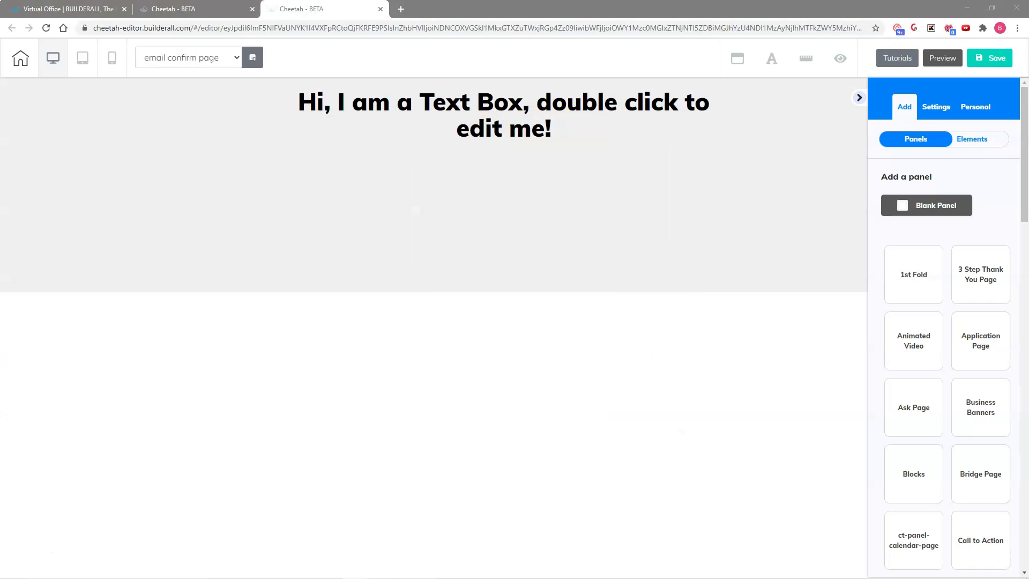
Step: Replace the text box's placeholder text with "email confirm page" and save the page
left_click(308, 119)
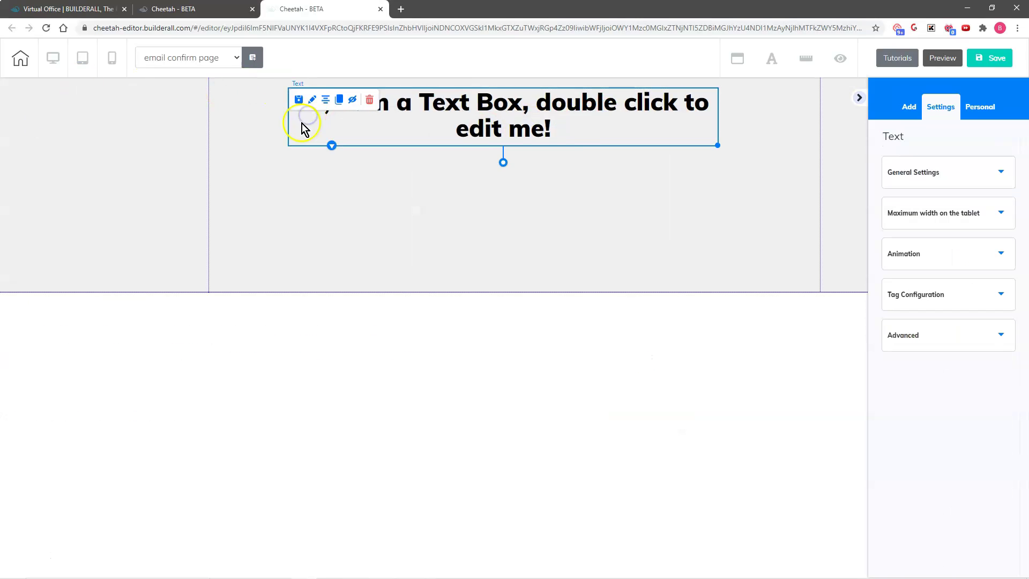
double_click(309, 118)
left_click_drag(309, 118, 578, 141)
key("ctrl+v")
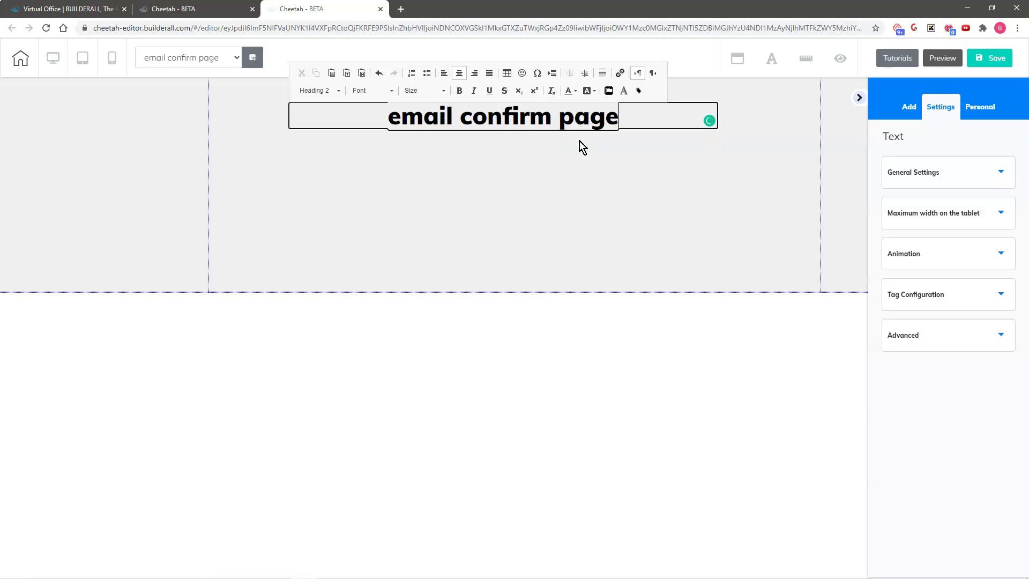
left_click(988, 56)
left_click(362, 203)
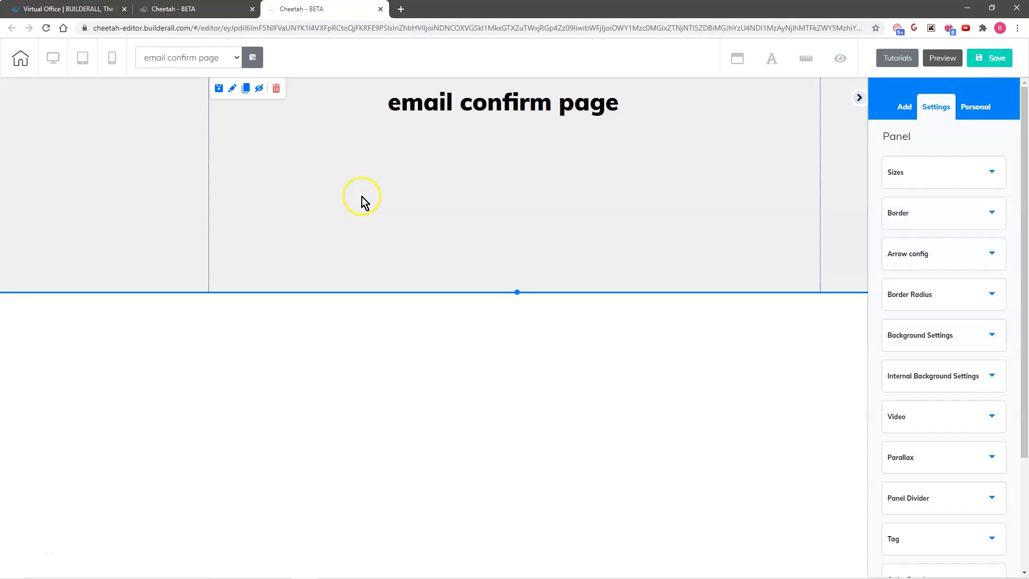
Step: Switch the editor to the front end sales page, saving the changes, and add a blank panel to it
left_click(158, 58)
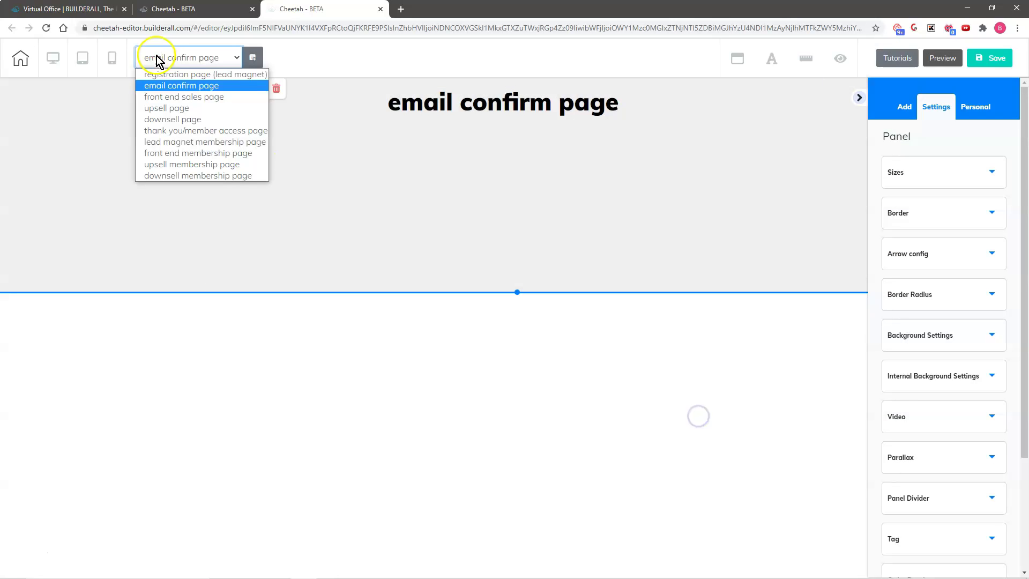
left_click(150, 97)
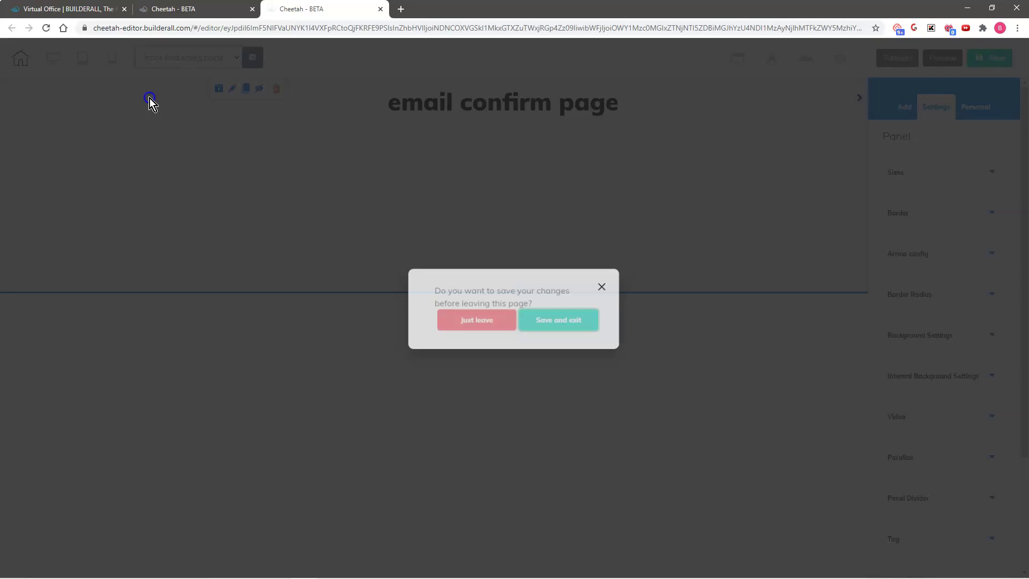
left_click(557, 323)
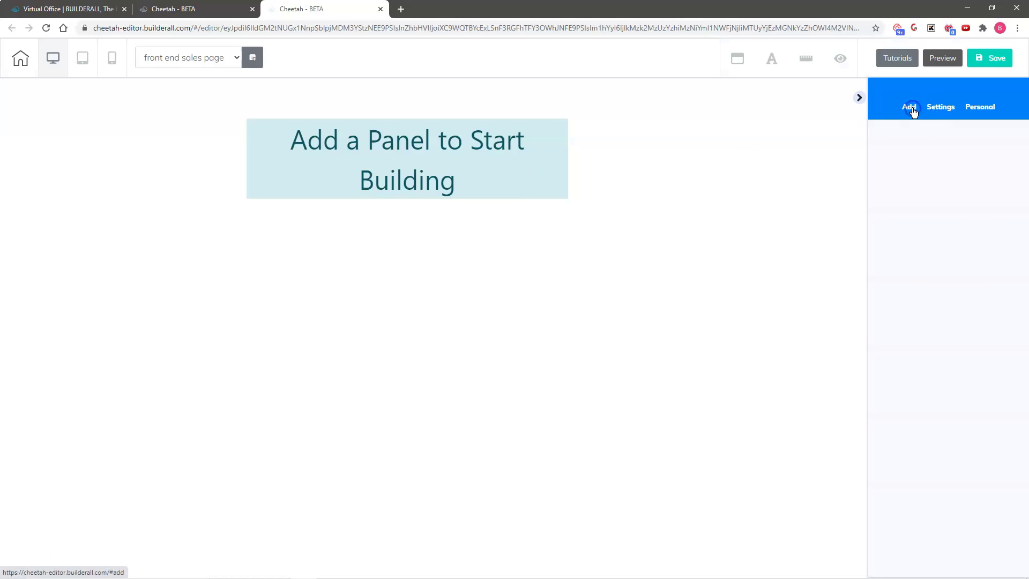
left_click(910, 107)
left_click(930, 203)
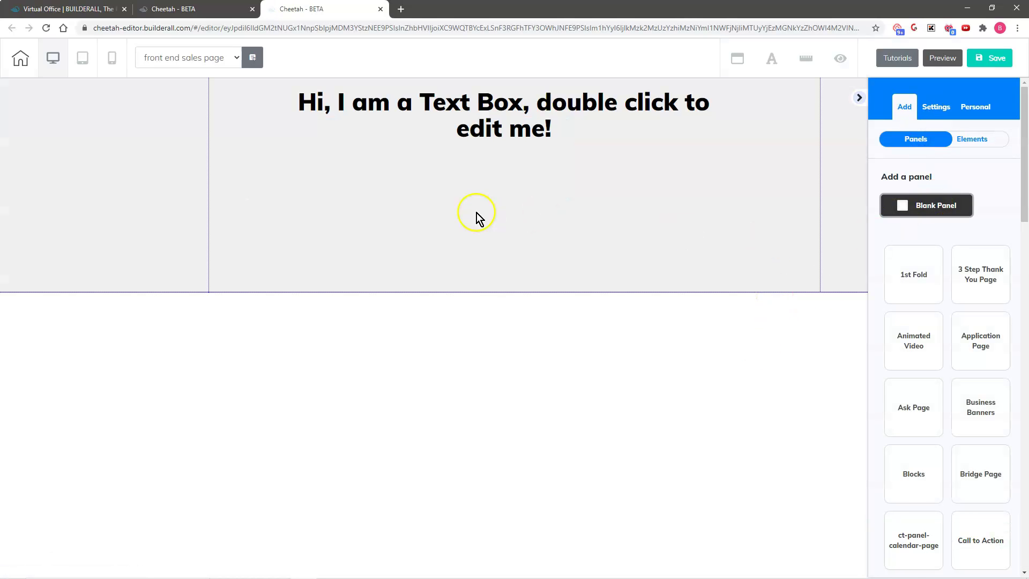
Step: Switch to Notepad, cut "front end sales page" from the outline and return to the Cheetah editor
key("alt+Tab")
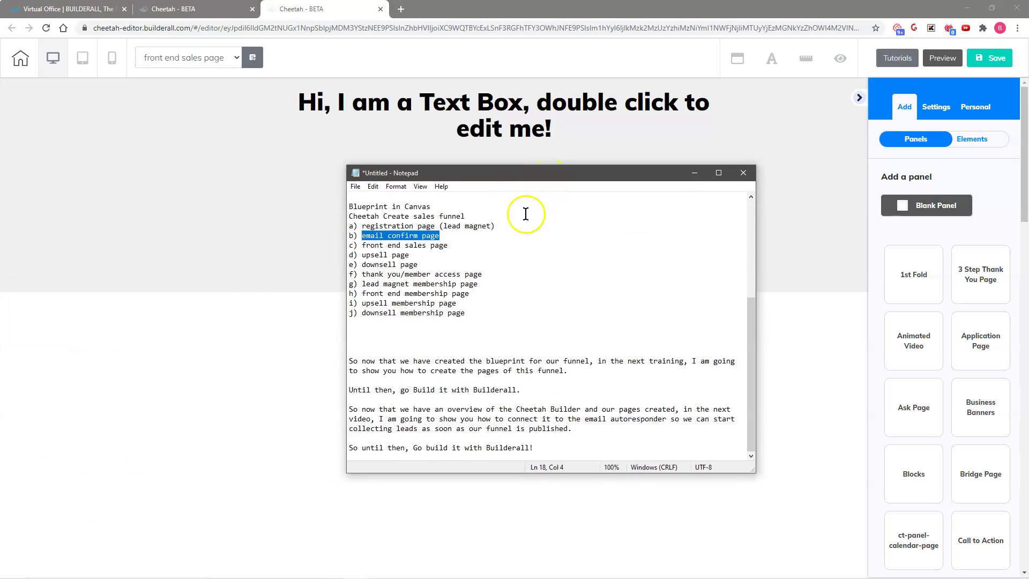
left_click_drag(447, 245, 364, 248)
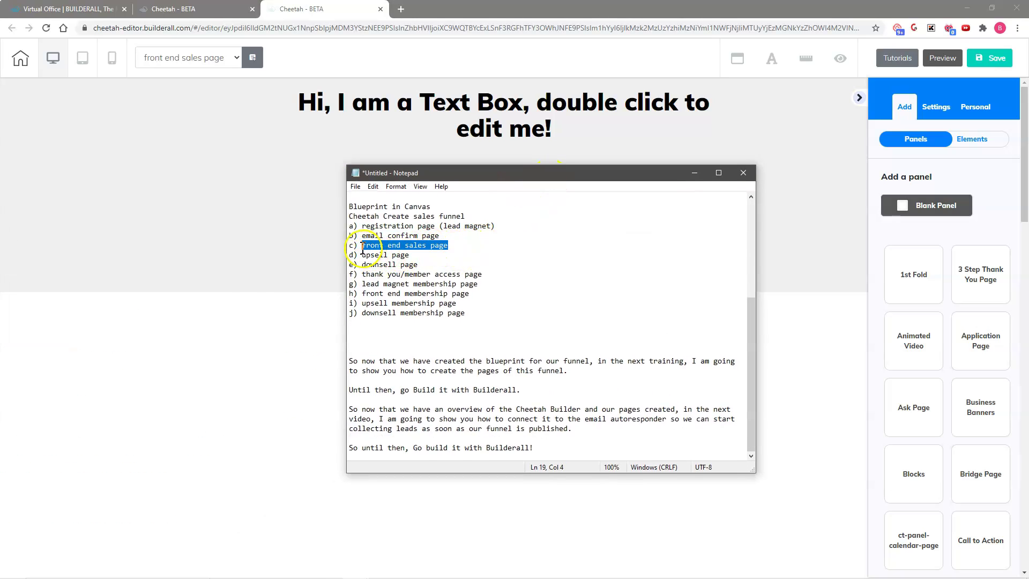
right_click(372, 248)
left_click(394, 268)
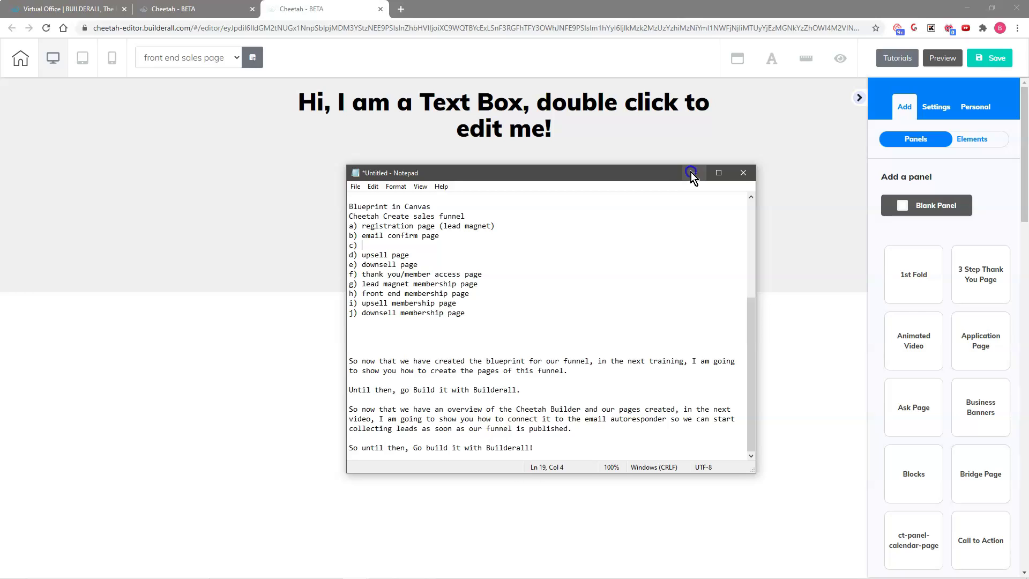
left_click(310, 154)
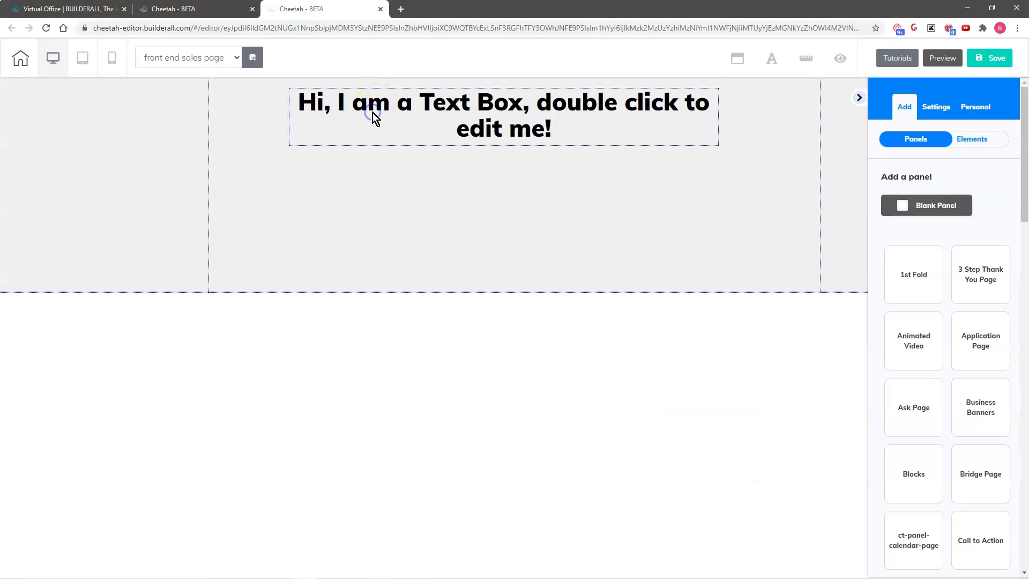
Step: Replace the new panel's placeholder text with "front end sales page"
left_click(372, 113)
double_click(372, 112)
left_click_drag(299, 115, 553, 135)
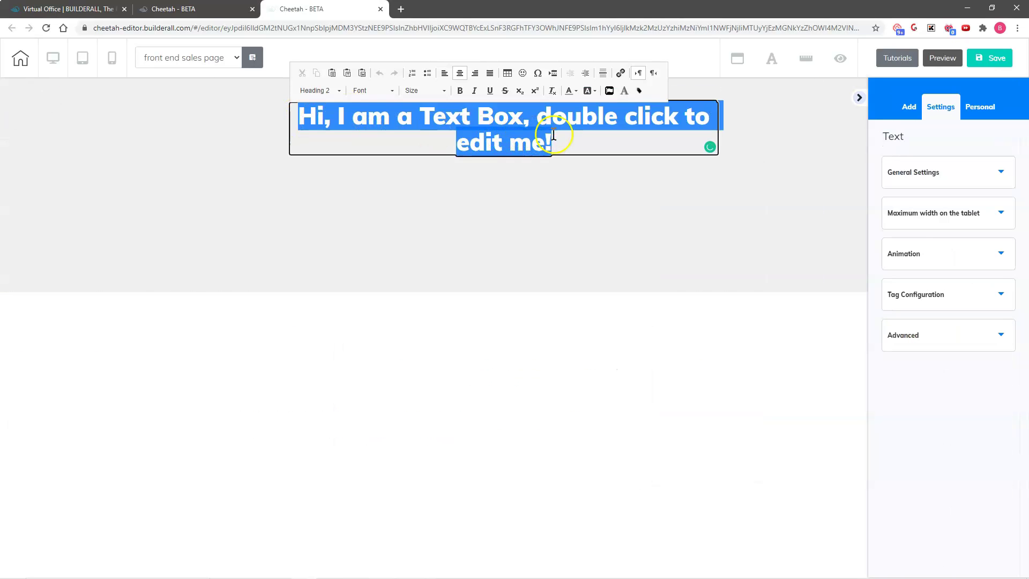
type("front end sales page")
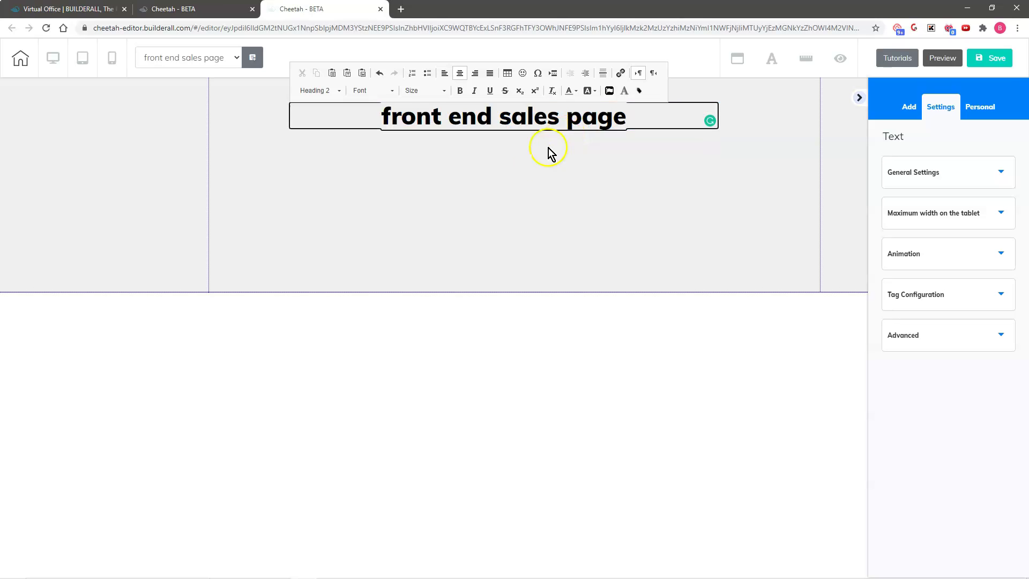
Step: Save the front end sales page and publish the site
left_click(996, 69)
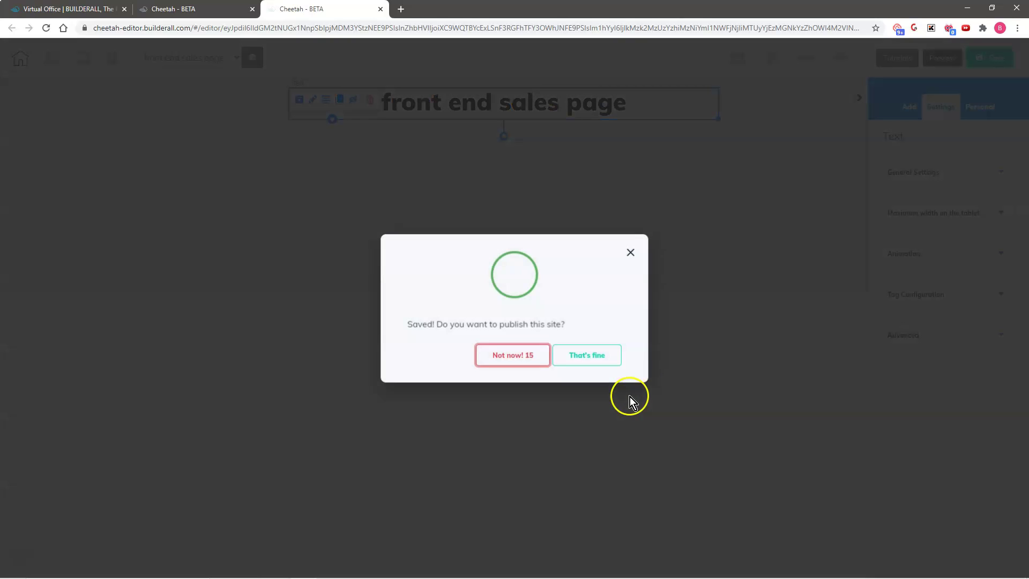
left_click(600, 357)
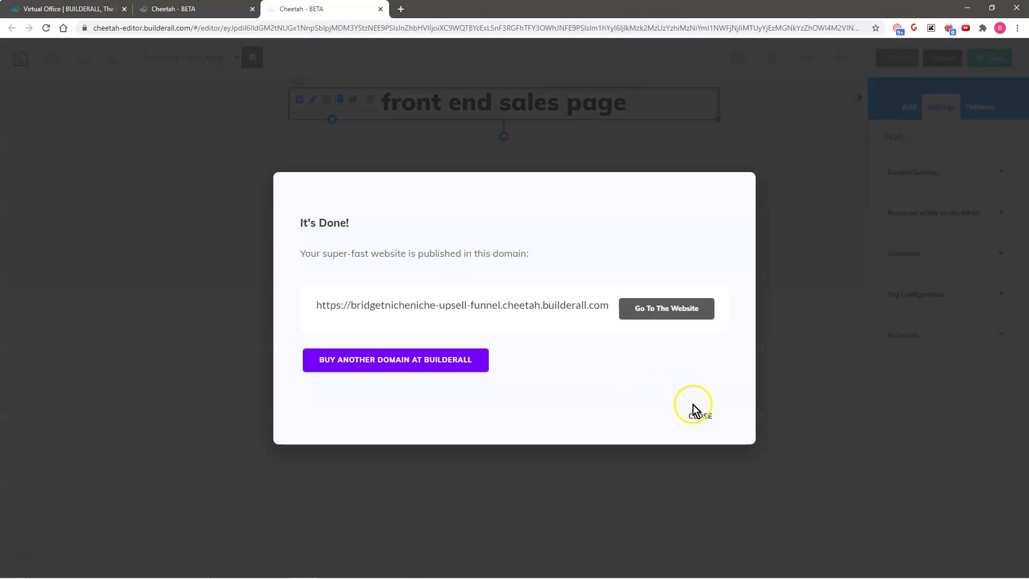
left_click(694, 408)
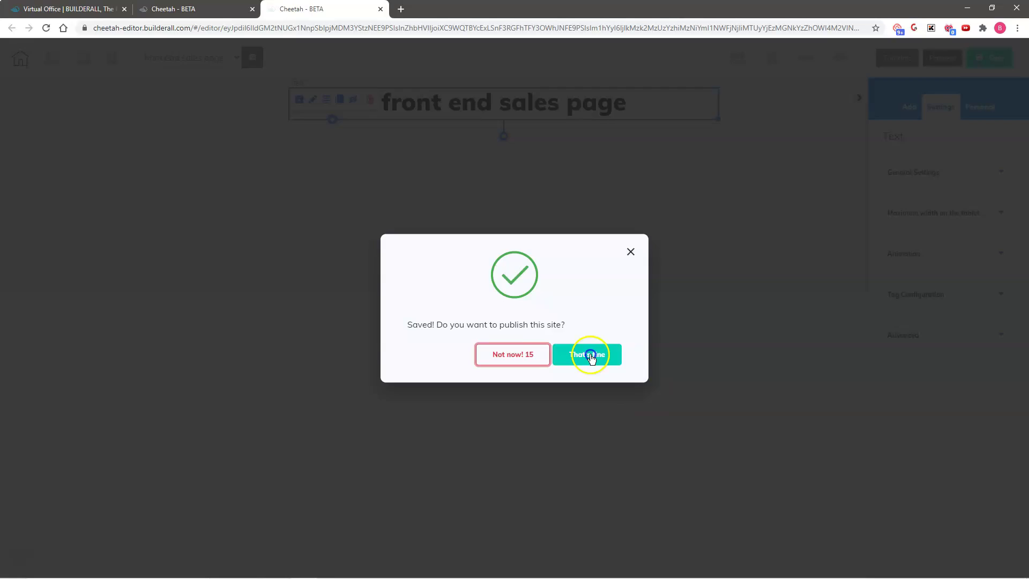
left_click(591, 354)
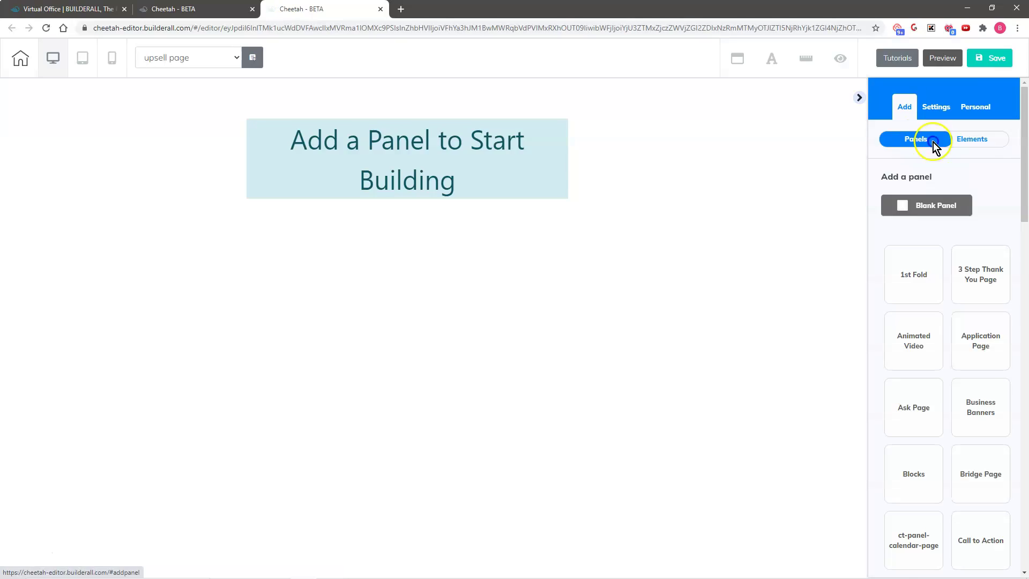
Step: Add a blank panel headed "upsell page" to the upsell page, and switch the editor to the downsell page without saving again
left_click(926, 205)
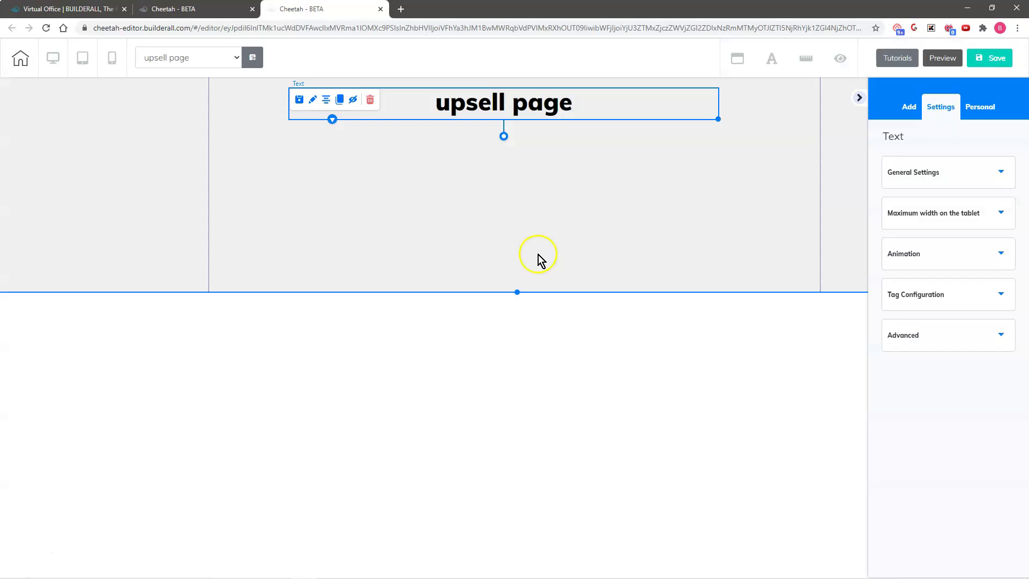
left_click(188, 57)
left_click(197, 118)
left_click(476, 319)
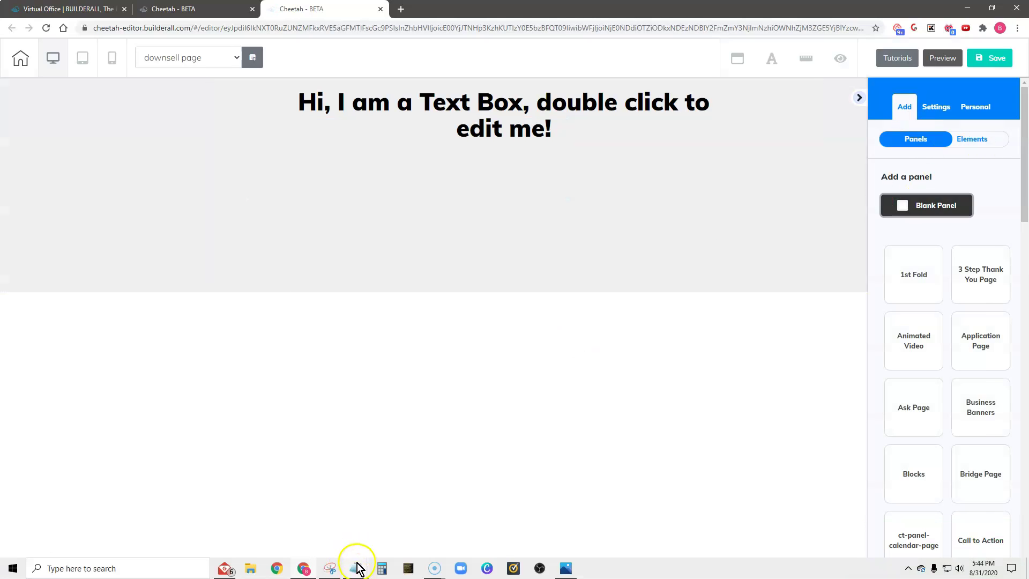
Step: Get "downsell page" from the Notepad outline and use it as the downsell page's heading
left_click(356, 567)
left_click_drag(575, 317, 633, 316)
left_click(308, 110)
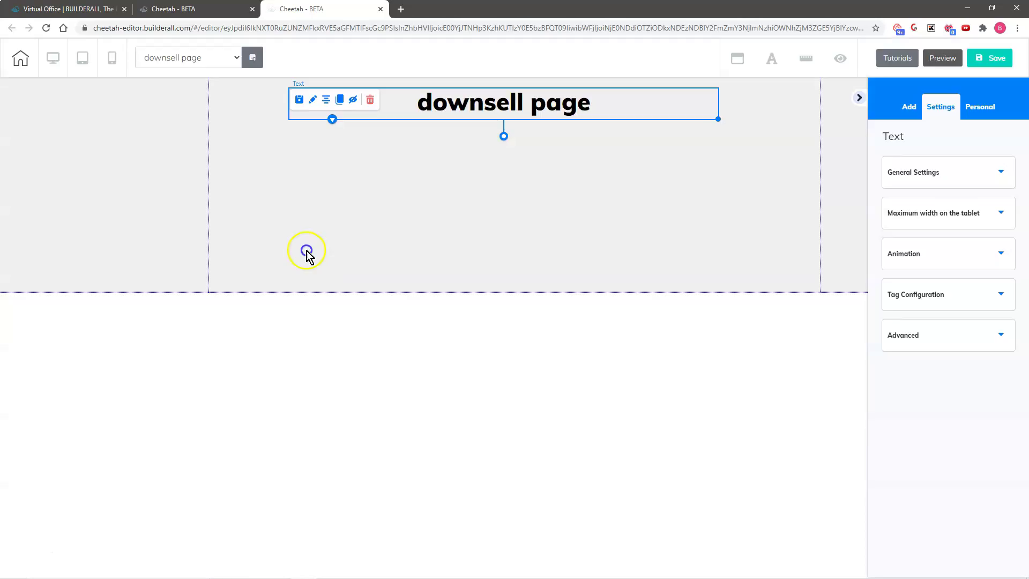
Step: Switch the editor to the thank you/member access page, saving the changes, and add a blank panel to it
left_click(216, 60)
left_click(200, 131)
left_click(560, 320)
left_click(908, 111)
left_click(932, 206)
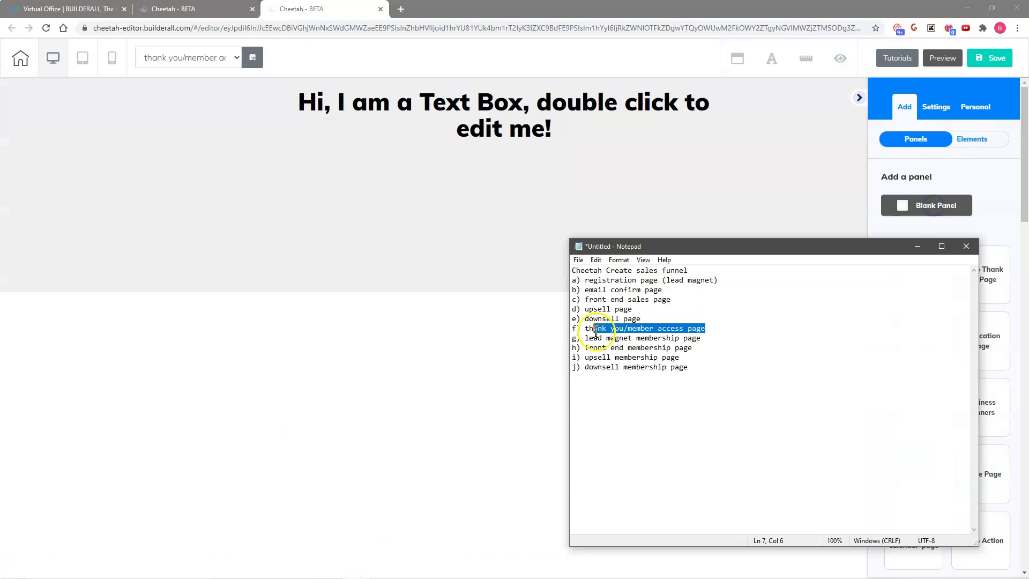
Step: Replace the text box's placeholder text with "thank you/member access page" and publish the site
double_click(494, 143)
key("ctrl+a")
type("thank you/member access page")
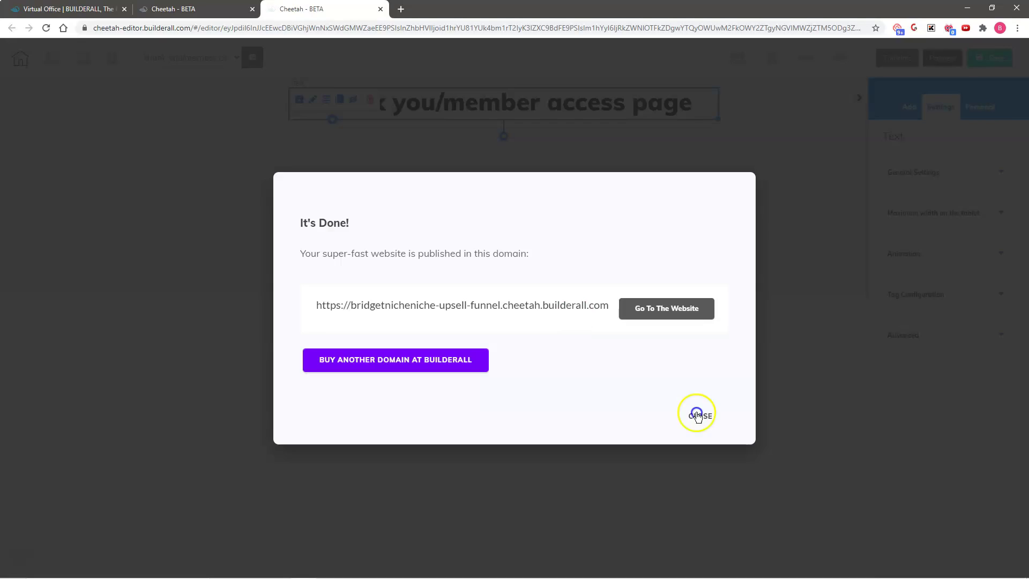
left_click(697, 415)
Step: Switch the editor to the lead magnet membership page, saving the changes, and add a blank panel to it
left_click(225, 61)
left_click(210, 142)
left_click(560, 320)
left_click(906, 109)
left_click(912, 140)
left_click(932, 206)
Step: Switch to Notepad and copy "lead magnet membership page" from the outline
left_click(358, 568)
left_click(402, 520)
left_click_drag(700, 339, 593, 339)
right_click(600, 338)
left_click(627, 374)
Step: Replace the text box's placeholder text with "lead magnet membership page", save the page and publish the site
double_click(453, 118)
key("ctrl+v")
left_click(989, 58)
left_click(704, 413)
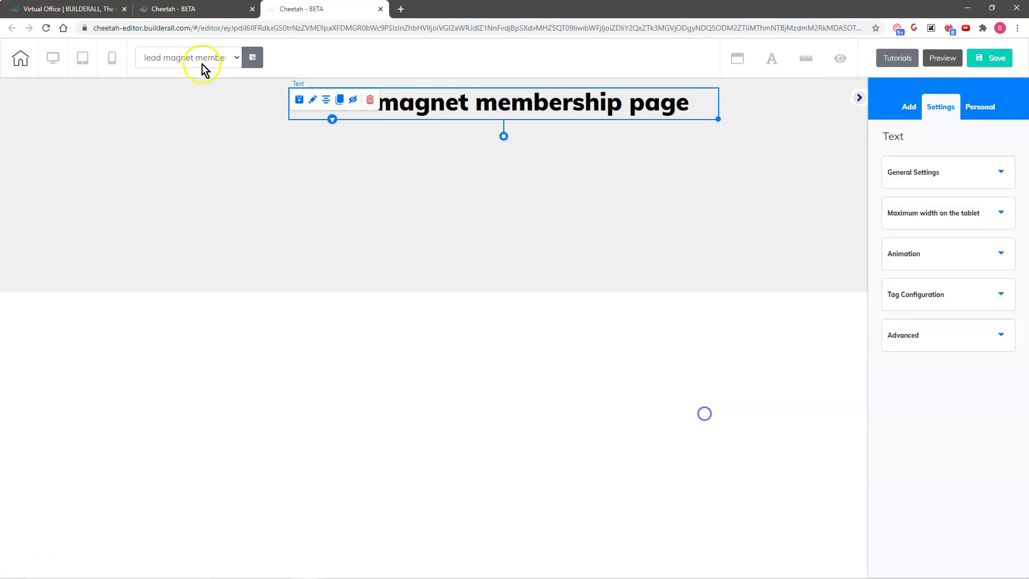
Step: Switch the editor to the front end membership page, saving the changes, and add a blank panel to it
left_click(202, 63)
left_click(203, 153)
left_click(560, 321)
left_click(907, 108)
left_click(914, 139)
left_click(915, 202)
Step: Switch to Notepad and copy "front end membership page" from the outline
left_click(359, 569)
left_click(402, 520)
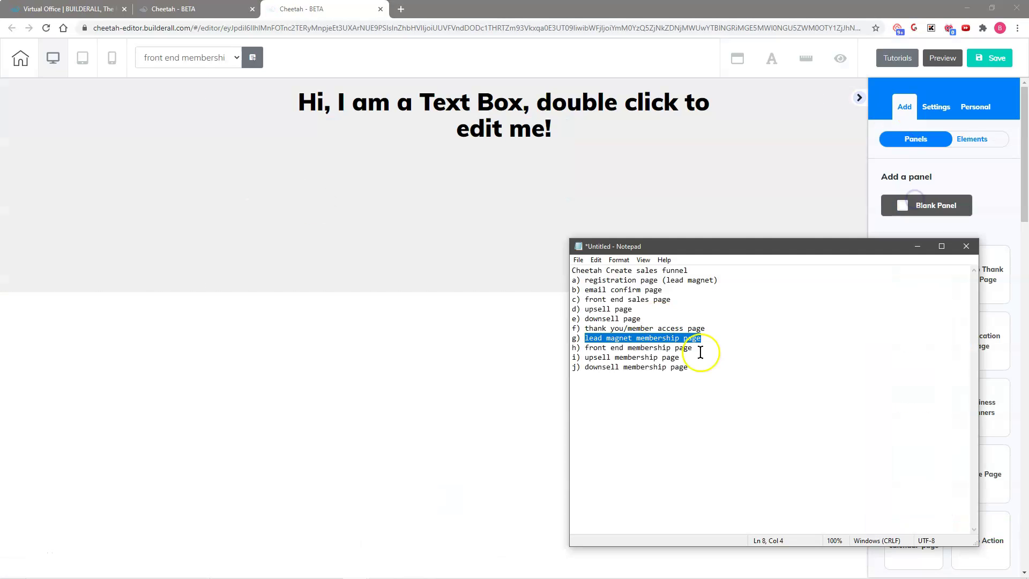
left_click_drag(695, 348, 585, 348)
right_click(596, 348)
left_click(622, 384)
Step: Replace the text box's placeholder text with "front end membership page", save the page and publish the site
double_click(343, 119)
left_click_drag(301, 103, 707, 141)
key("ctrl+v")
left_click(986, 58)
left_click(570, 365)
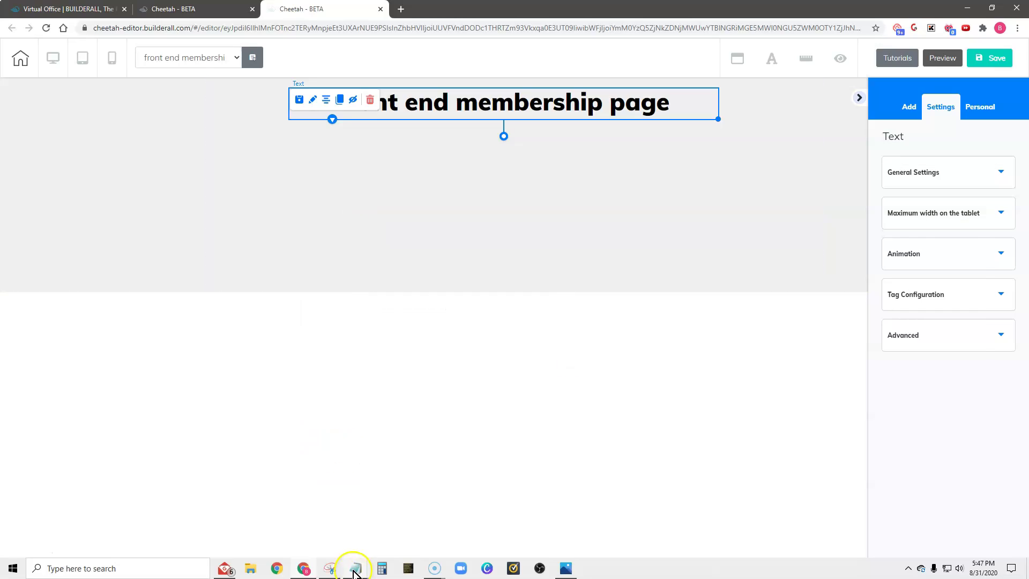
Step: Switch to Notepad and copy "upsell membership page" from the outline
left_click(355, 570)
left_click(401, 520)
left_click_drag(683, 358, 585, 357)
right_click(590, 359)
left_click(609, 394)
Step: Switch the editor to the upsell membership page, saving the changes, and add a blank panel to it
left_click(206, 63)
left_click(196, 165)
left_click(559, 321)
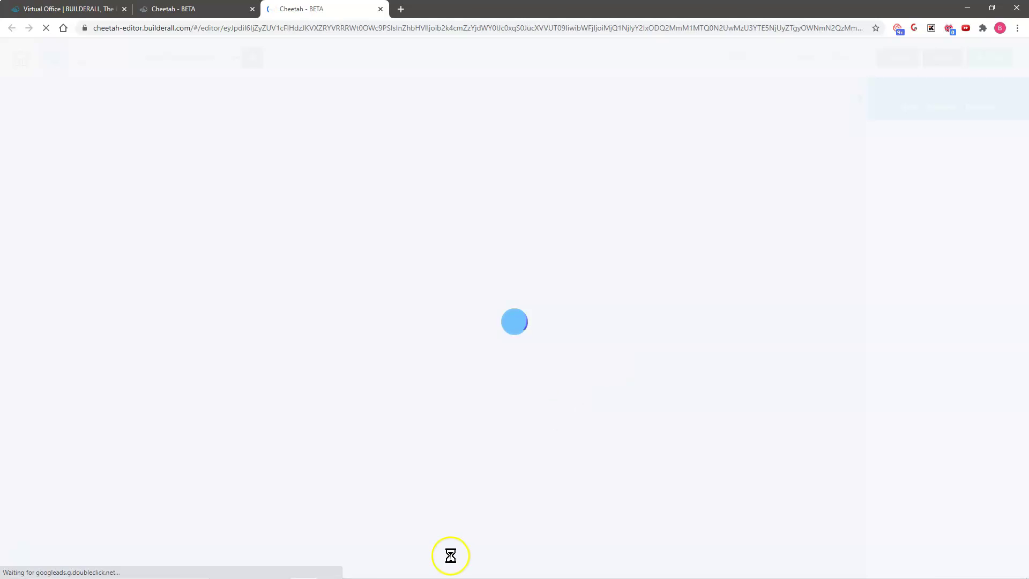
left_click(402, 519)
left_click(908, 107)
left_click(915, 205)
Step: Replace the text box's placeholder text with "upsell membership page", save the page and publish the site
double_click(343, 118)
left_click_drag(555, 142, 304, 119)
key("ctrl+v")
left_click(987, 58)
left_click(587, 352)
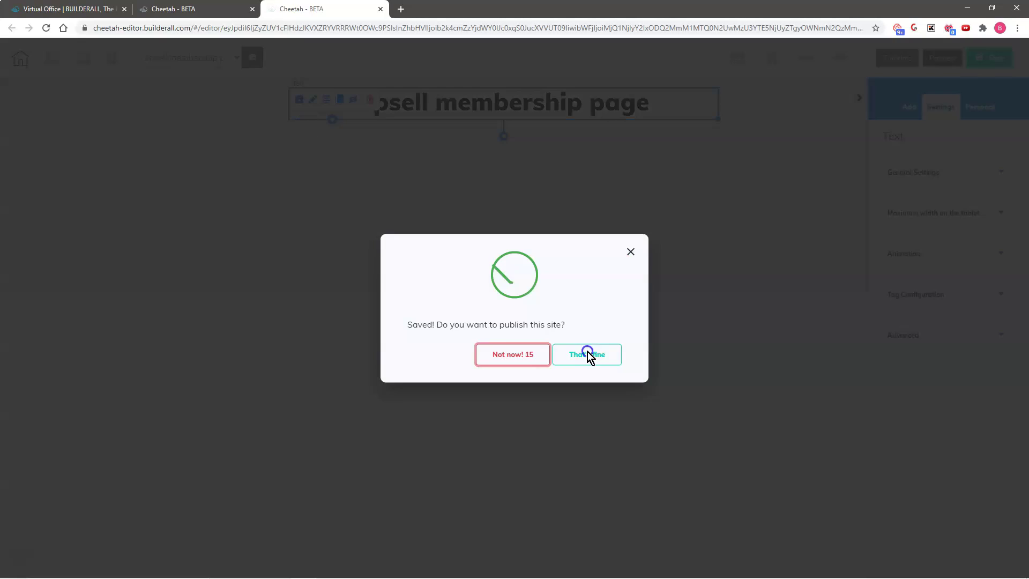
Step: Switch to Notepad and copy "downsell membership page" from the outline
left_click(355, 571)
left_click(402, 520)
left_click_drag(689, 367, 585, 367)
right_click(605, 369)
left_click(624, 404)
Step: Switch the editor to the downsell membership page, saving the changes, and add a blank panel to it
left_click(207, 60)
left_click(196, 177)
left_click(550, 321)
left_click(908, 107)
left_click(924, 205)
Step: Replace the text box's placeholder text with "downsell membership page", save the page and publish the site
double_click(504, 119)
left_click_drag(554, 140, 291, 115)
key("ctrl+v")
left_click(988, 58)
left_click(588, 350)
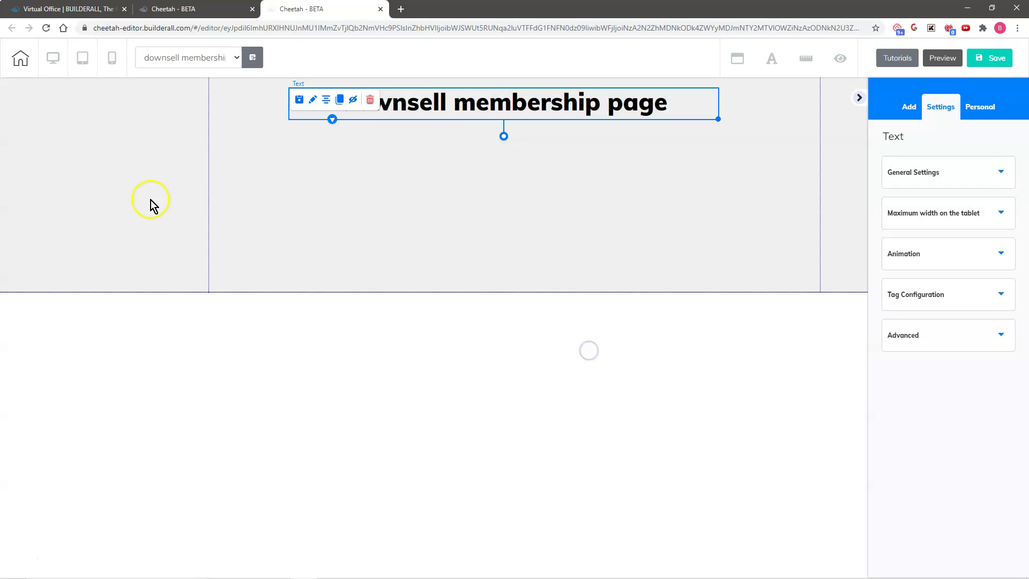
Step: Save and exit the page editor, close its browser tab and return to the Upsell Funnel site's page overview
left_click(21, 58)
left_click(550, 321)
left_click_drag(463, 198, 5, 535)
left_click(380, 9)
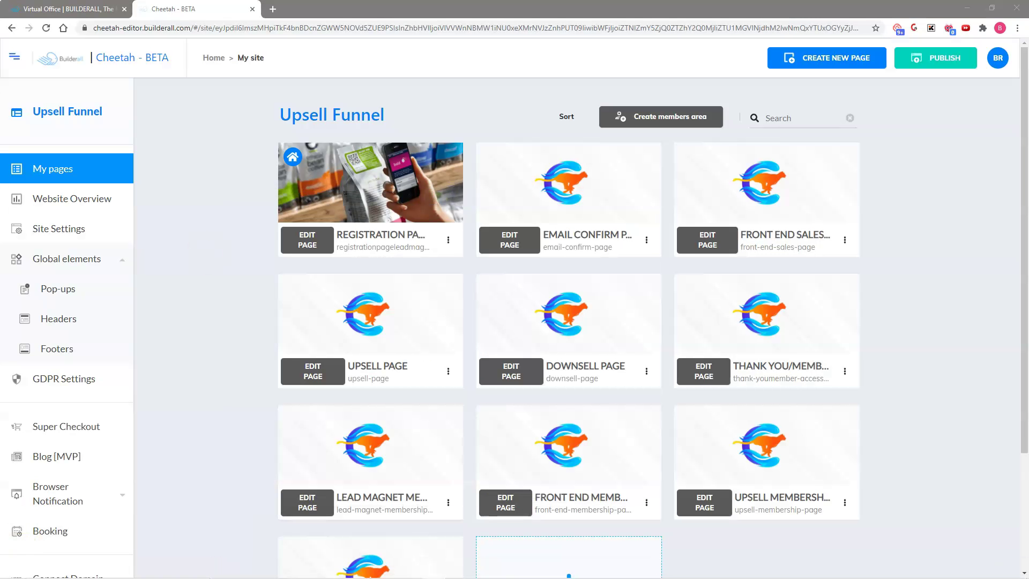